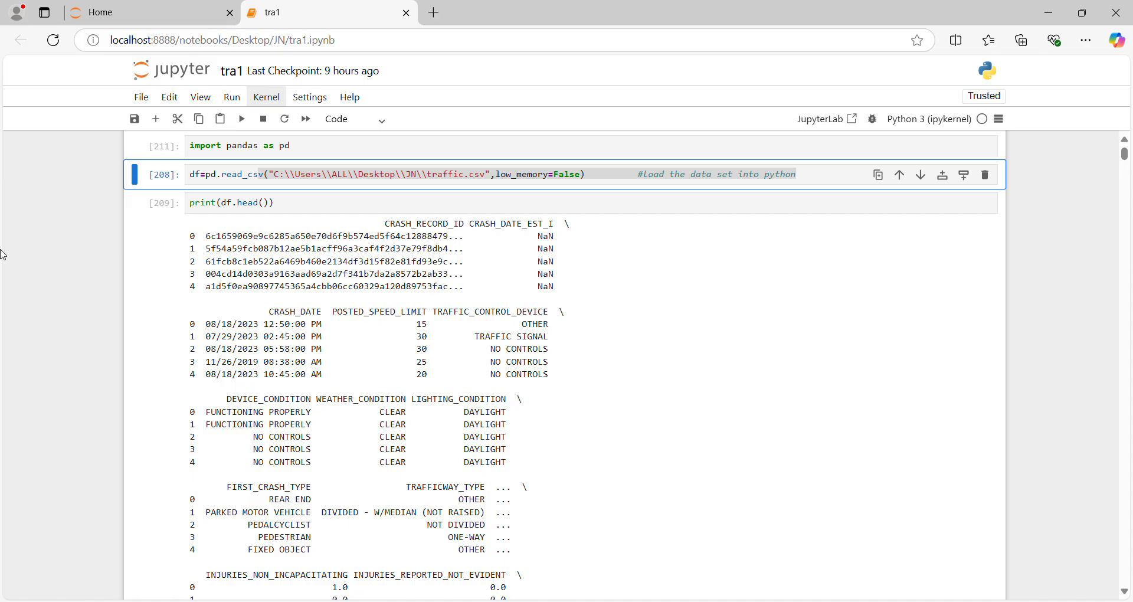
- Run the print(df.head()) cell to preview the first rows of the traffic data frame
{"action": "left_click", "coordinate": [239, 176]}
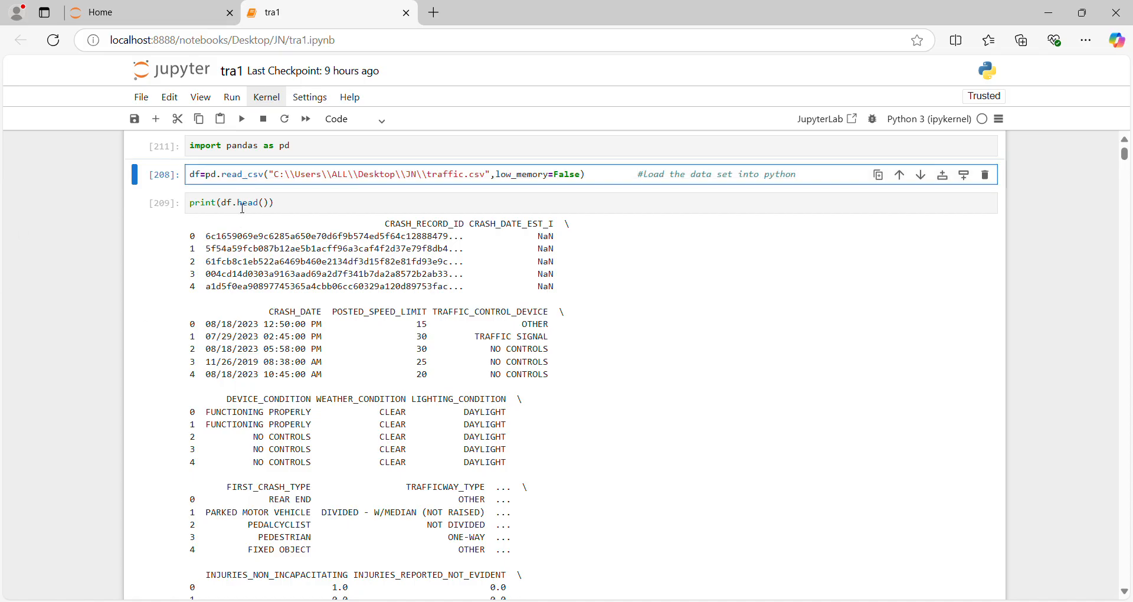
{"action": "left_click", "coordinate": [233, 203]}
{"action": "key", "text": "shift+Return"}
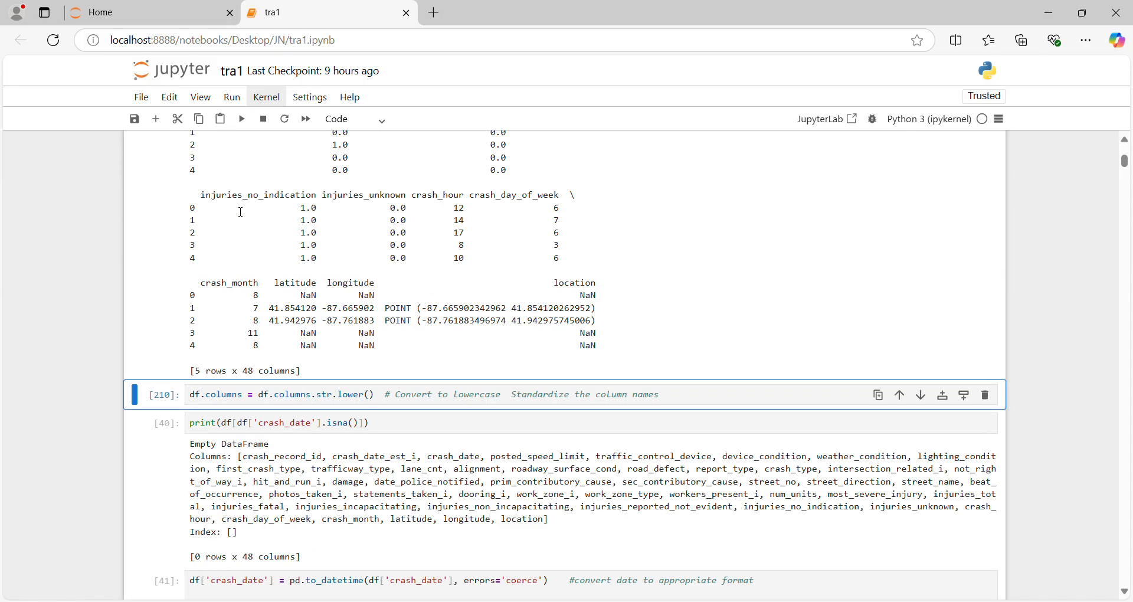
{"action": "left_click", "coordinate": [241, 211]}
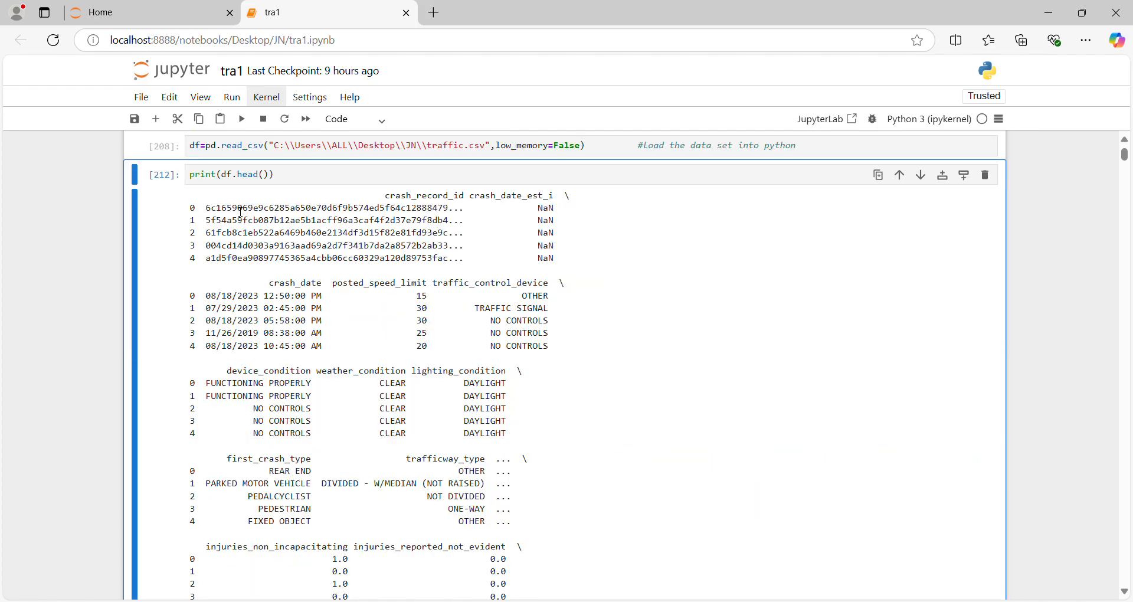
{"action": "key", "text": "shift+Return"}
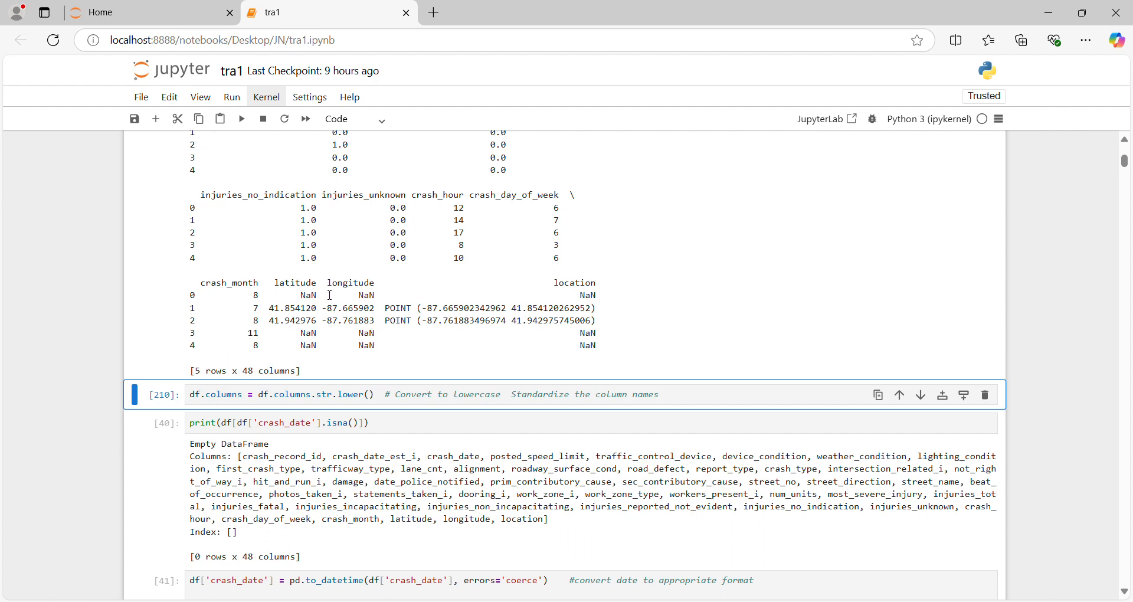
- Run the cells that lowercase the column names and prepare crash_date with its missing-value check and datetime conversion
{"action": "left_click", "coordinate": [338, 396]}
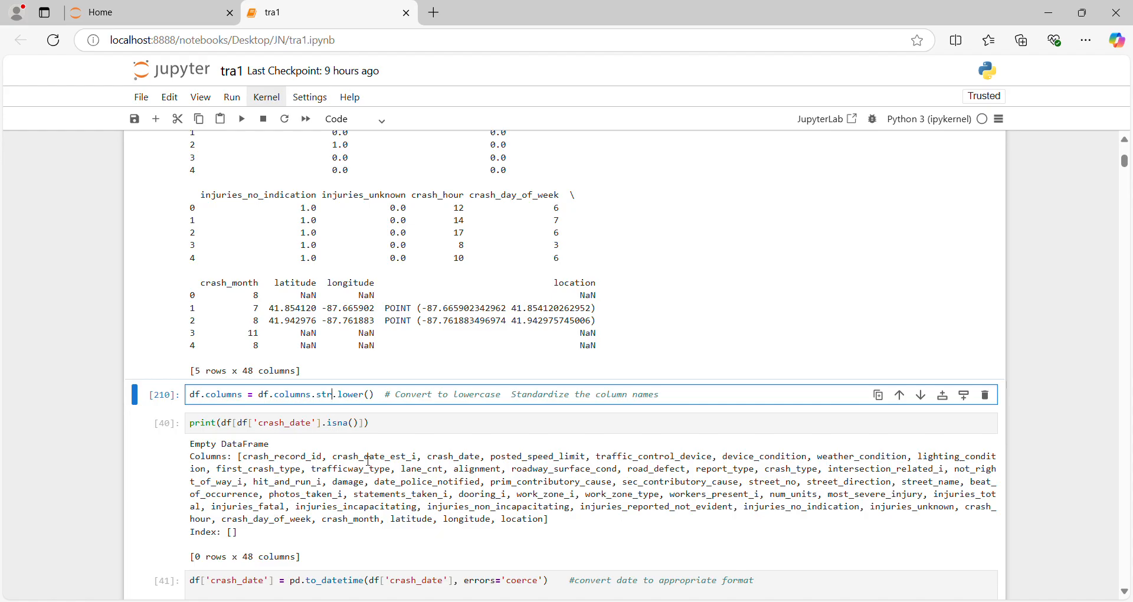
{"action": "key", "text": "shift+Return"}
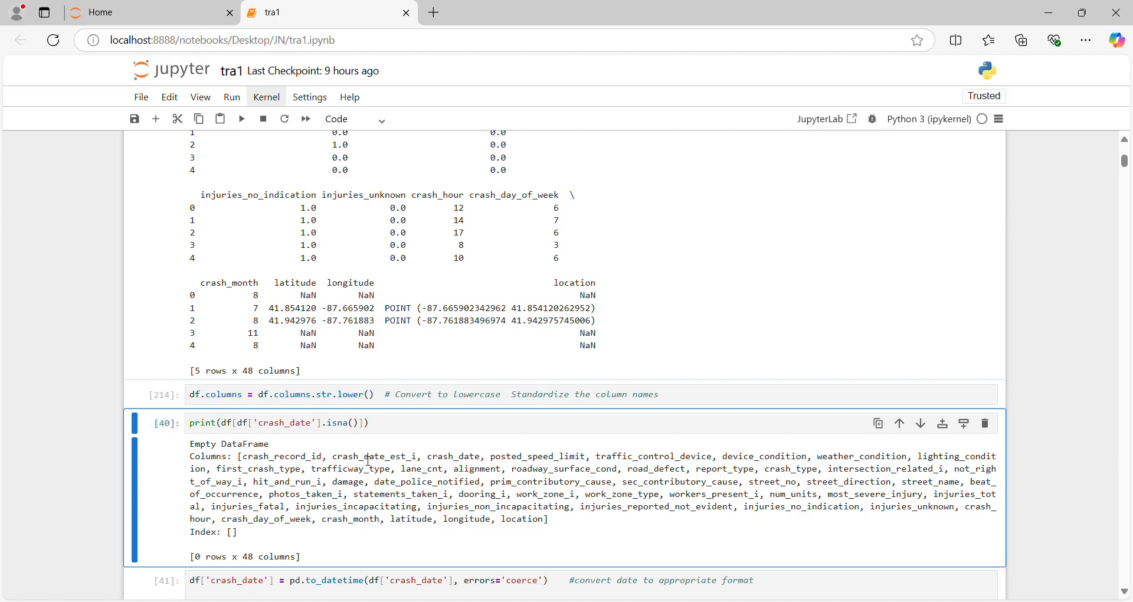
{"action": "key", "text": "shift+Return"}
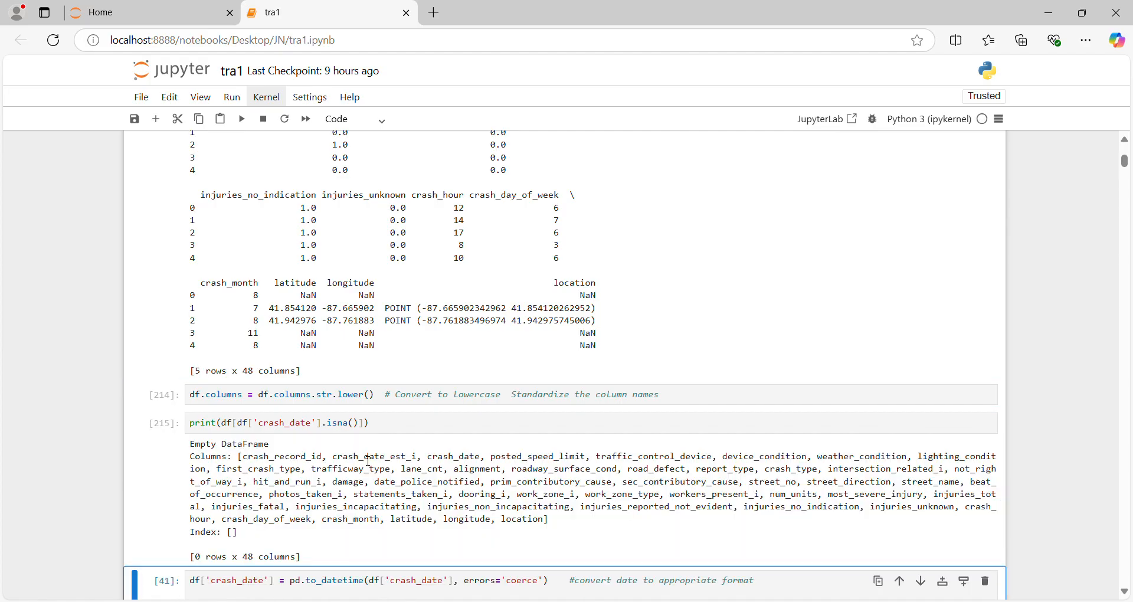
{"action": "key", "text": "shift+Return"}
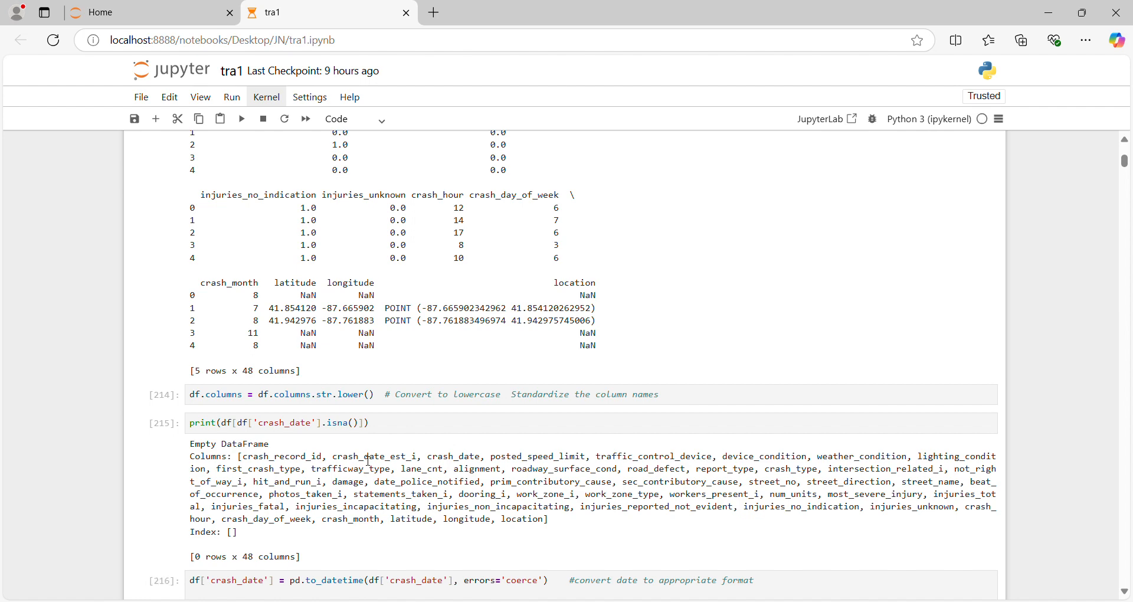
- Run the cells that define the N, S, E, W directions mapping and apply it to the street_direction column
{"action": "key", "text": "shift+Return"}
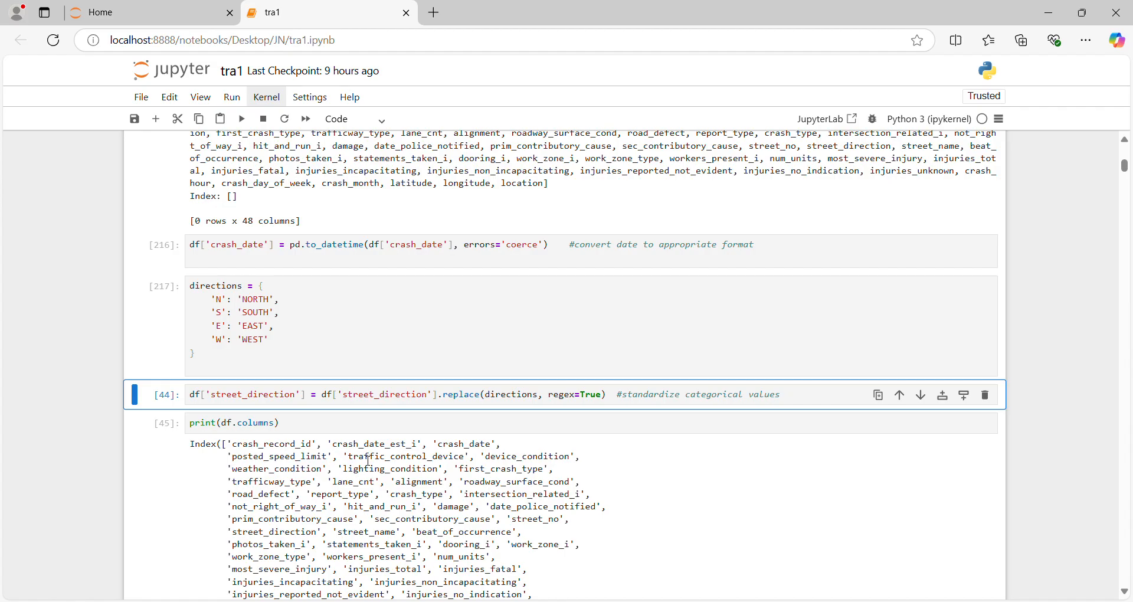
{"action": "left_click", "coordinate": [308, 326]}
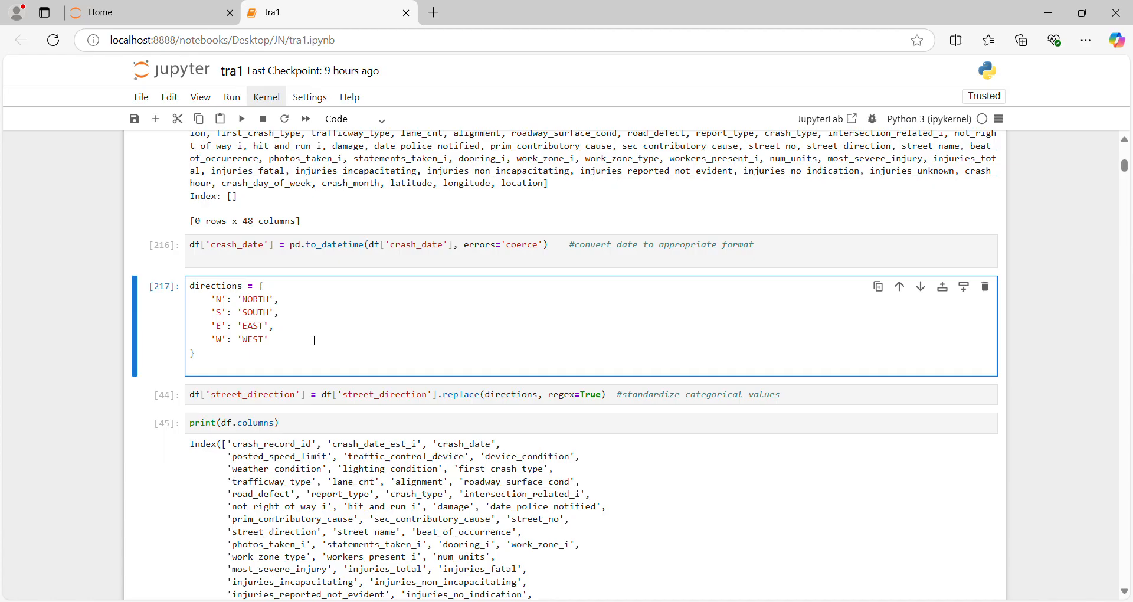
{"action": "key", "text": "shift+Return"}
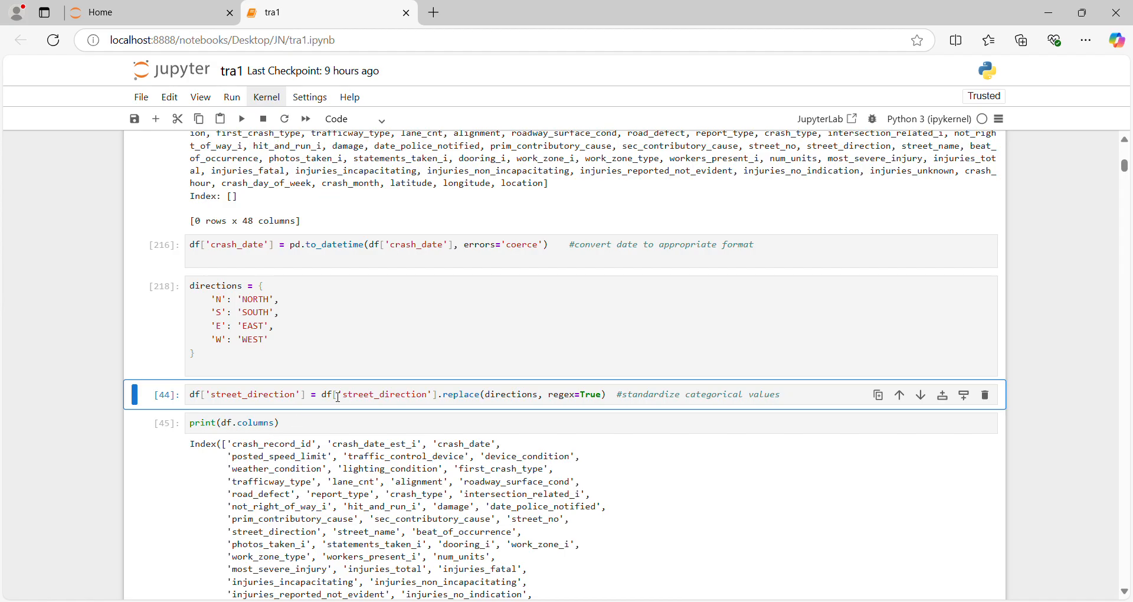
{"action": "key", "text": "shift+Return"}
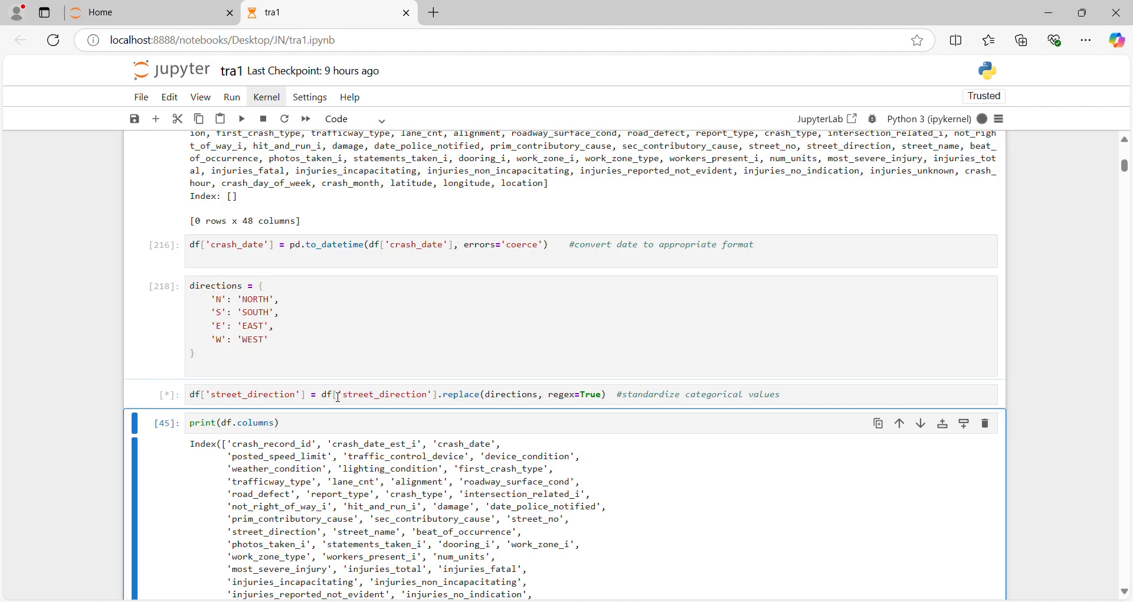
- Run the cells that print the data frame's column names and count its duplicate rows
{"action": "key", "text": "shift+Return"}
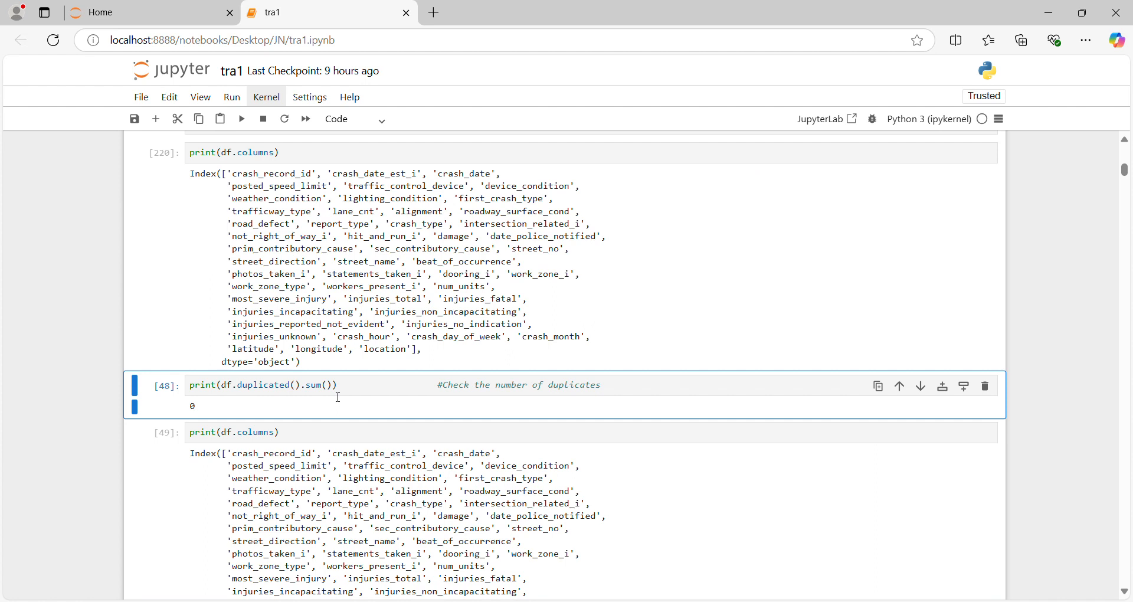
{"action": "left_click", "coordinate": [278, 393]}
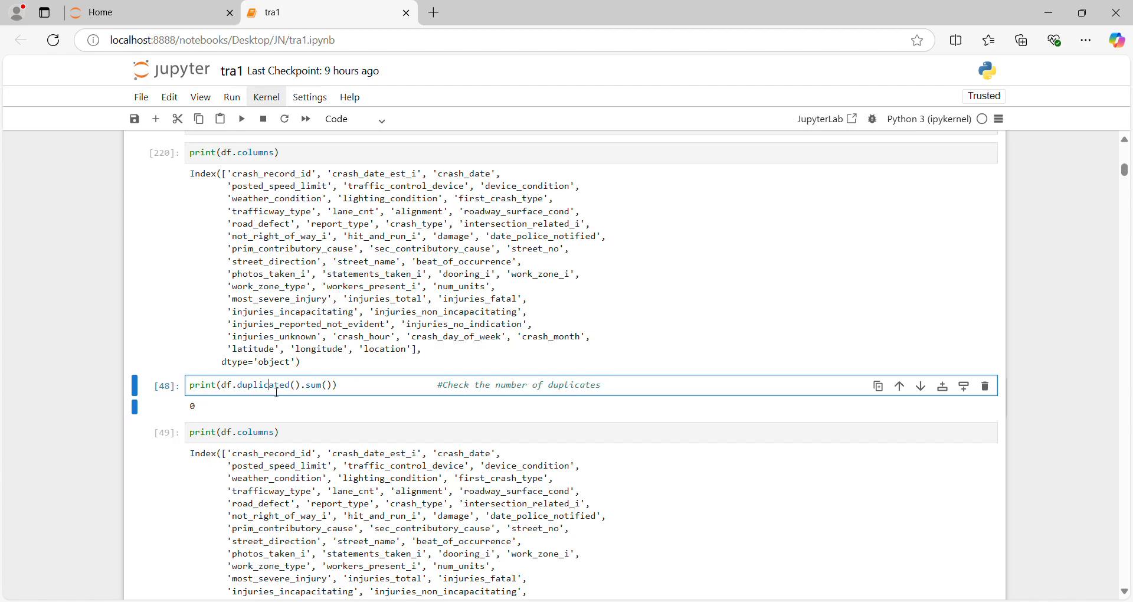
{"action": "key", "text": "shift+Return"}
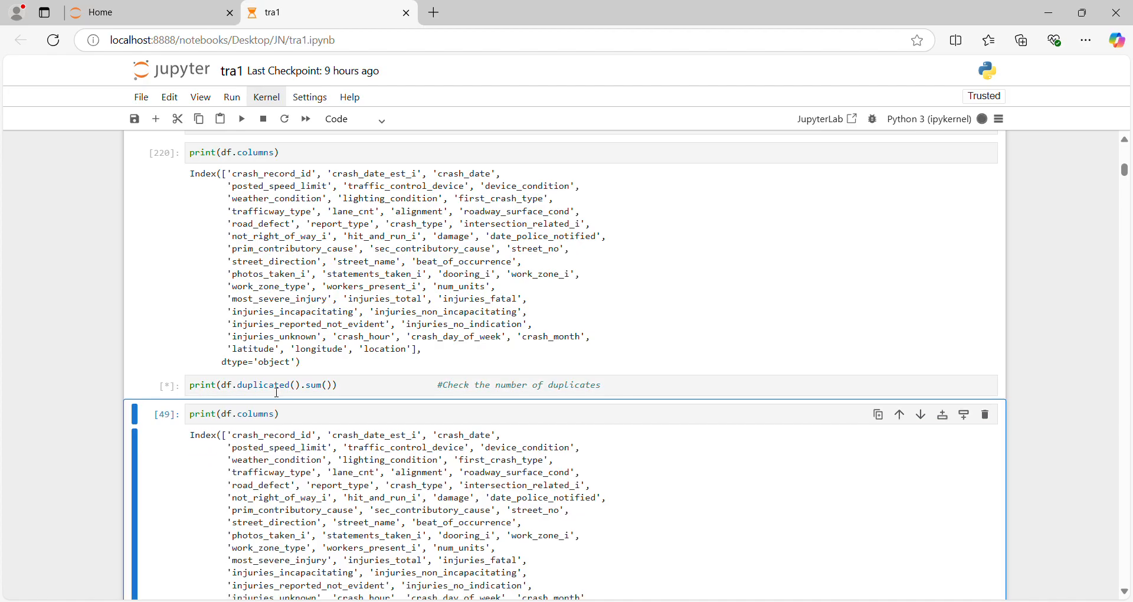
{"action": "key", "text": "shift+Return"}
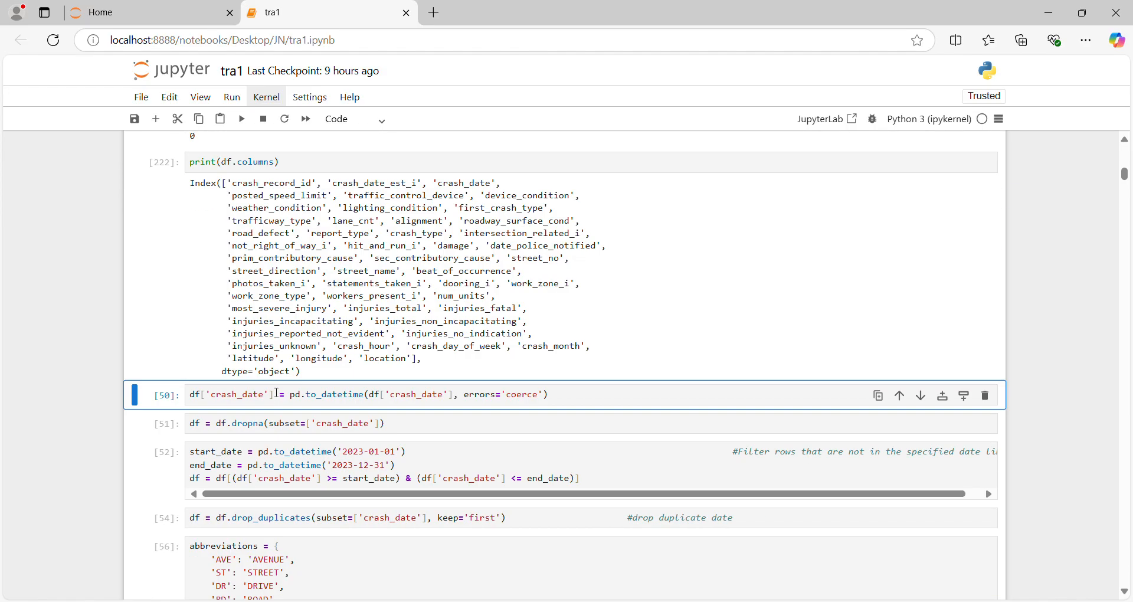
- Run the cells that convert crash_date to datetime again and drop rows with a missing crash_date
{"action": "key", "text": "shift+Return"}
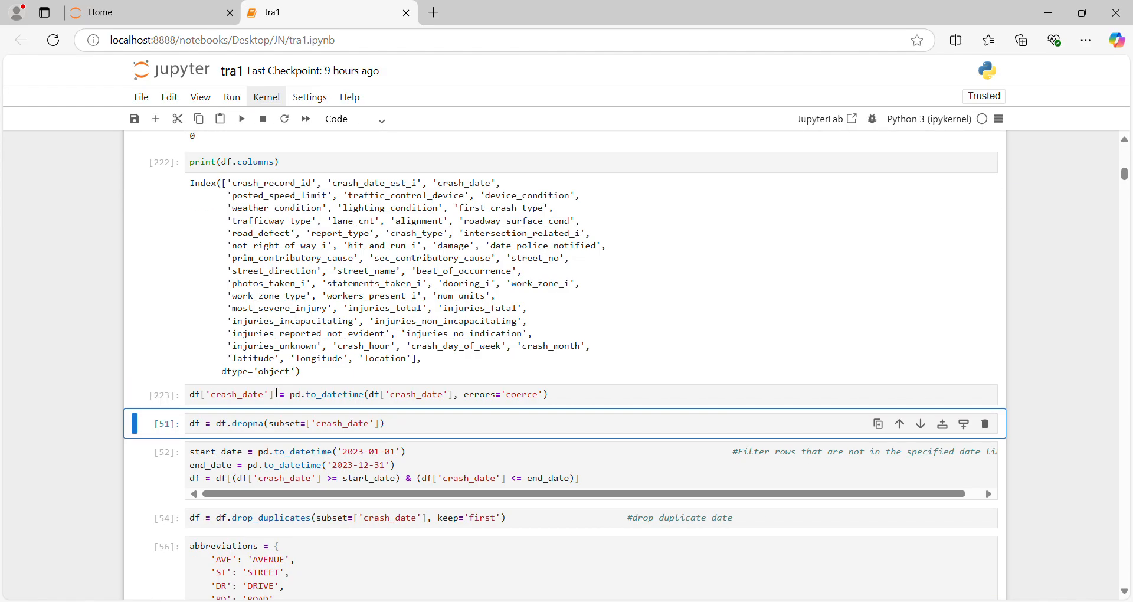
{"action": "left_click", "coordinate": [252, 425]}
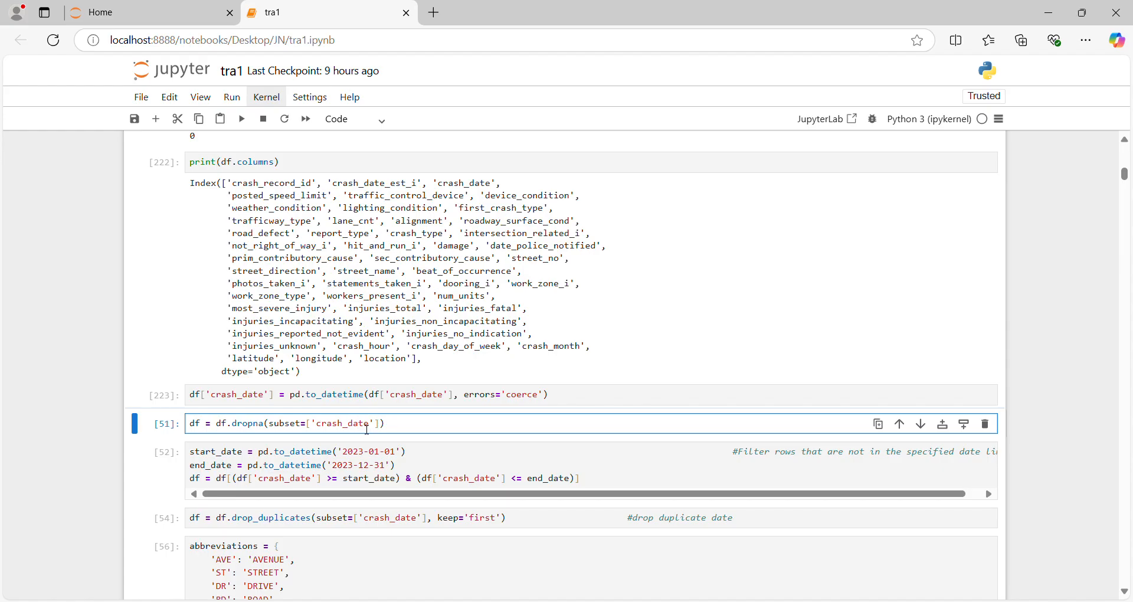
{"action": "key", "text": "shift+Return"}
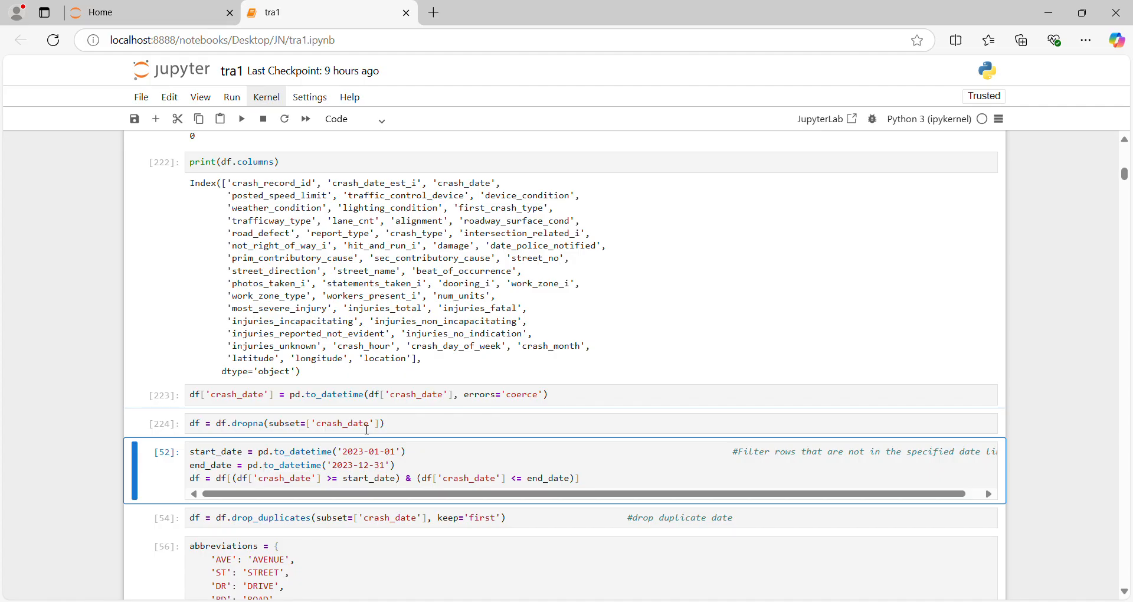
- Run the cells that filter crash_date from 2023-01-01 to 2023-12-31 and drop duplicate crash dates, keeping the first
{"action": "left_click", "coordinate": [413, 471]}
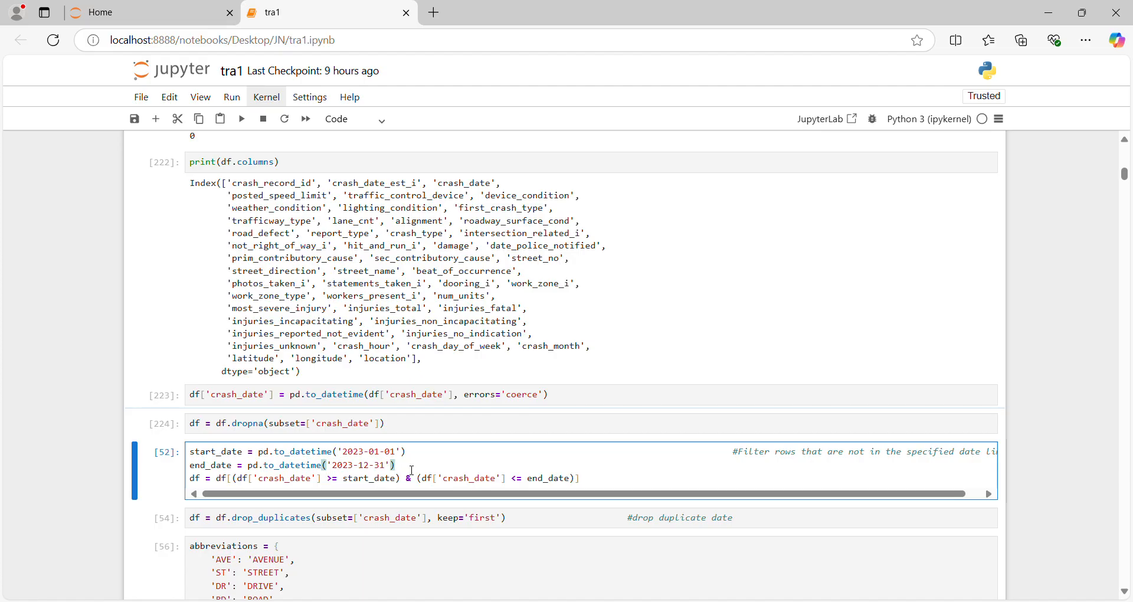
{"action": "left_click", "coordinate": [537, 482]}
{"action": "key", "text": "shift+Return"}
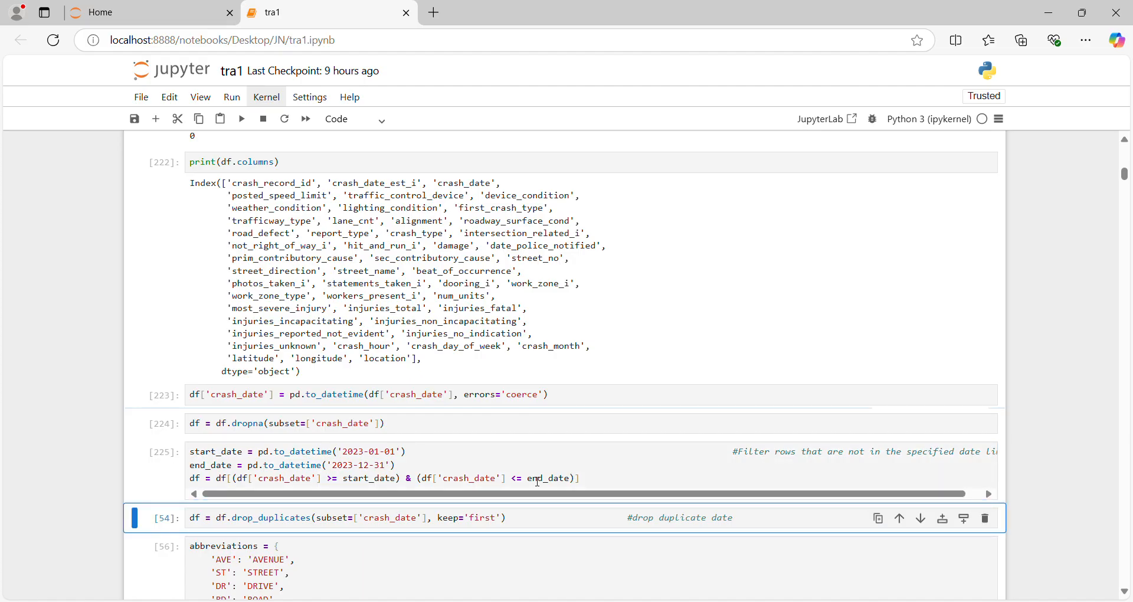
{"action": "key", "text": "shift+Return"}
- Run the cells that define the street-type abbreviations and replace them with full words in the street_name column
{"action": "key", "text": "shift+Return"}
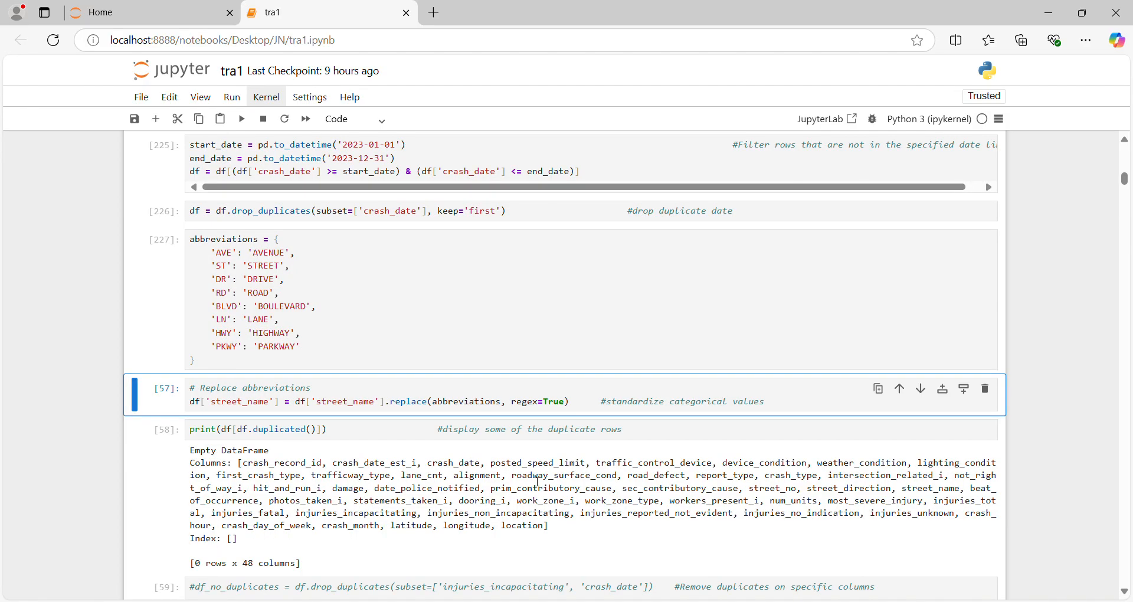
{"action": "left_click", "coordinate": [326, 342]}
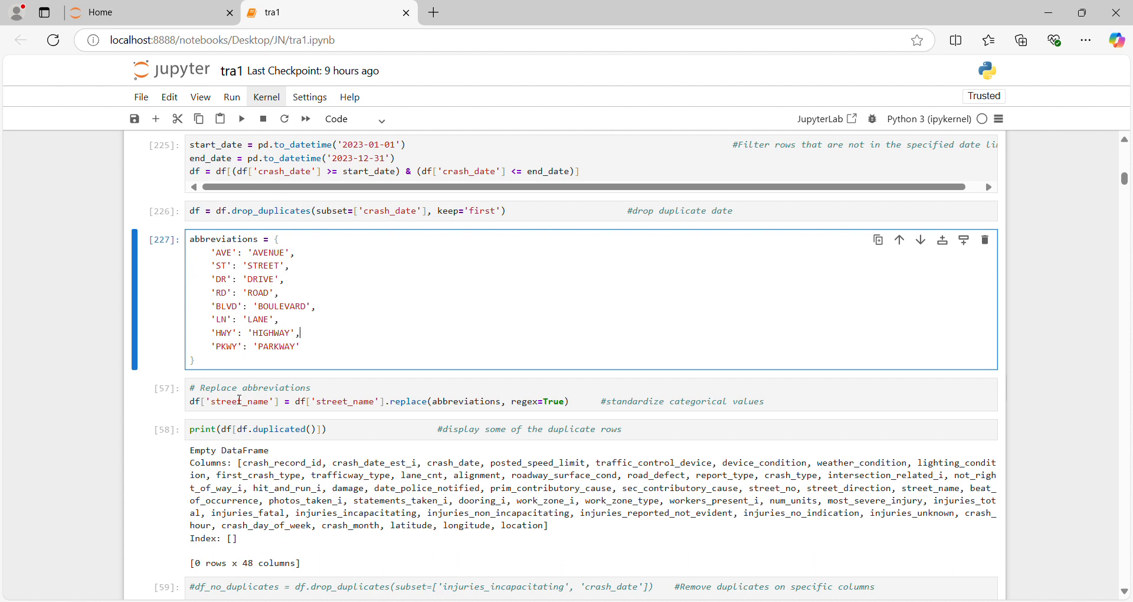
{"action": "key", "text": "shift+Return"}
{"action": "key", "text": "shift+Return"}
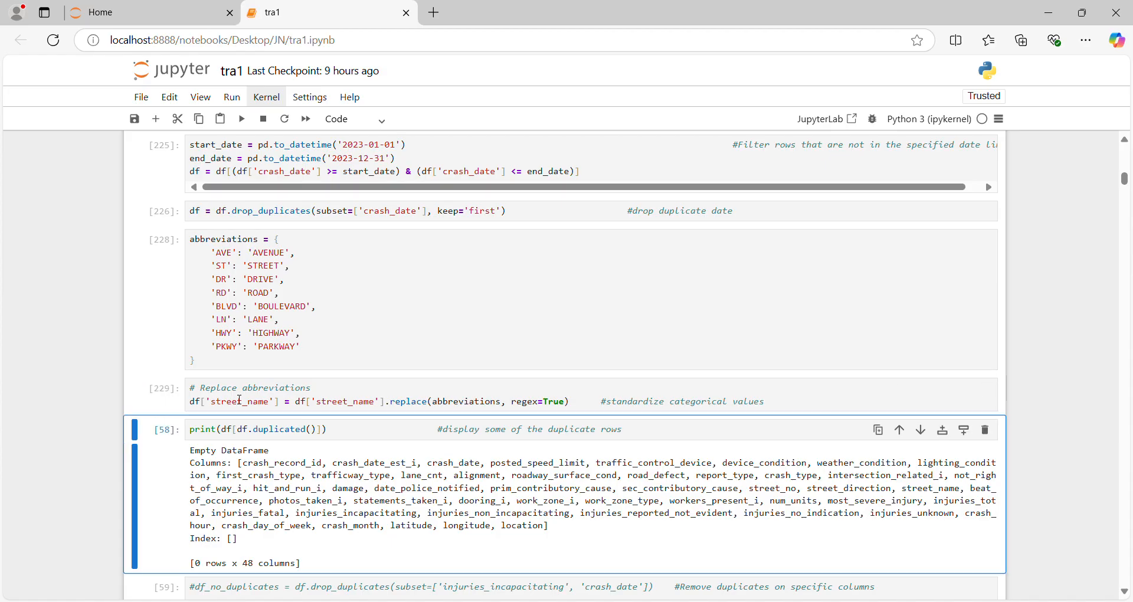
- Run the cell that displays duplicate rows and the commented-out drop_duplicates cell below it
{"action": "key", "text": "shift+Return"}
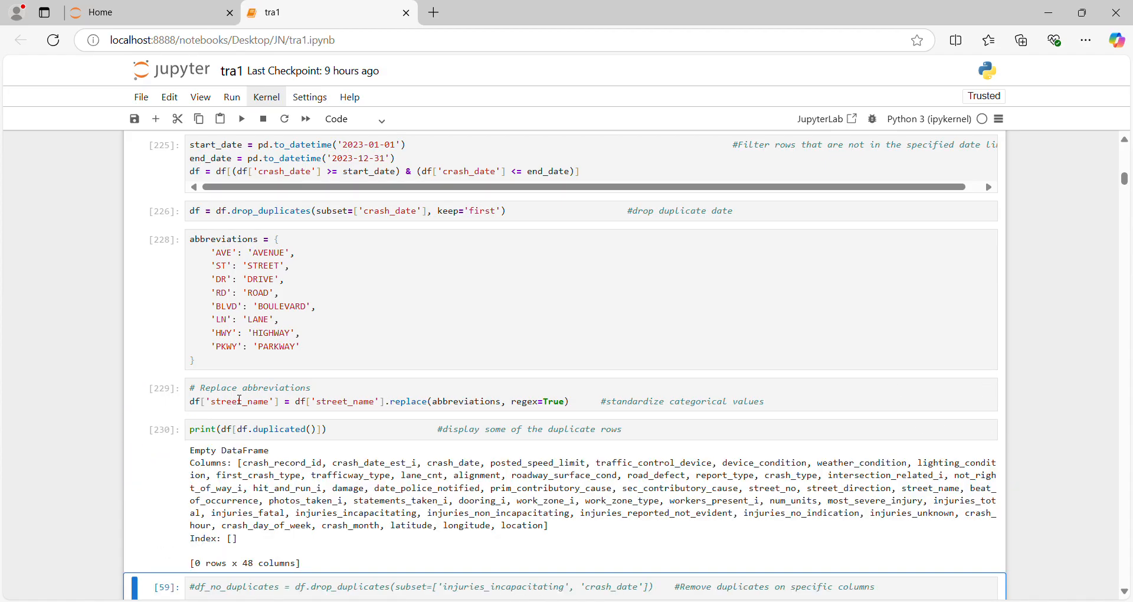
{"action": "key", "text": "shift+Return"}
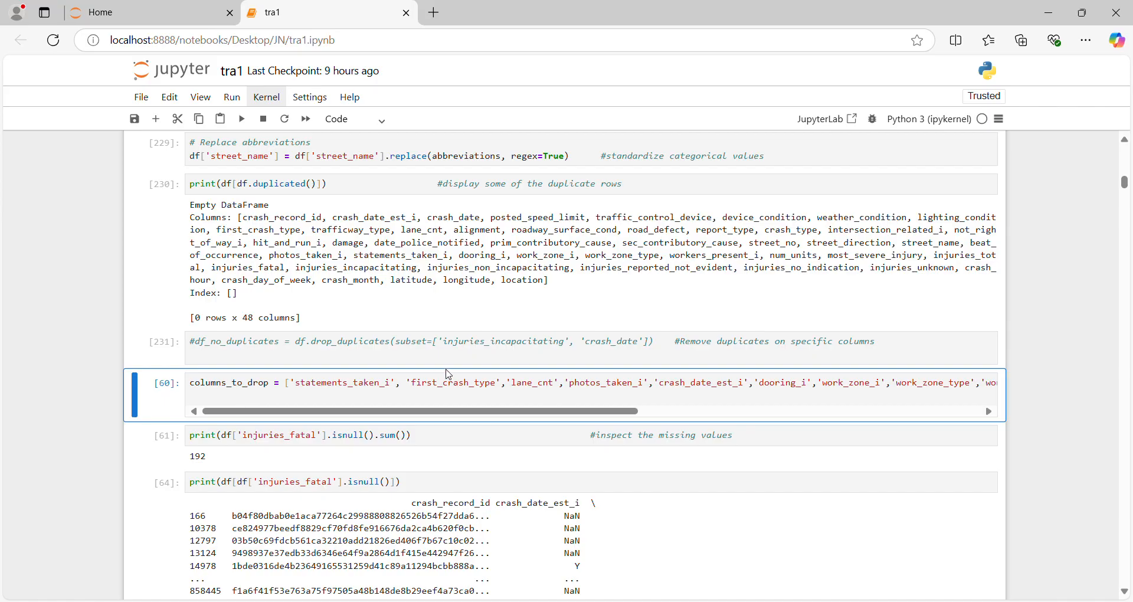
{"action": "left_click", "coordinate": [510, 391]}
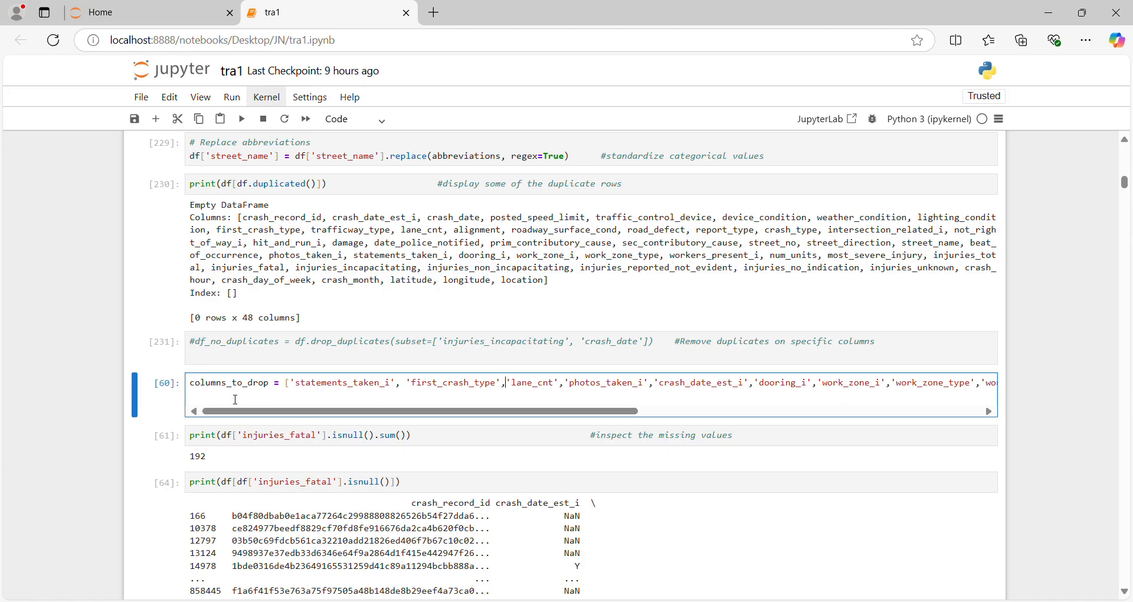
- Run the cells that count the missing injuries_fatal values and print the rows containing them
{"action": "left_click", "coordinate": [265, 437]}
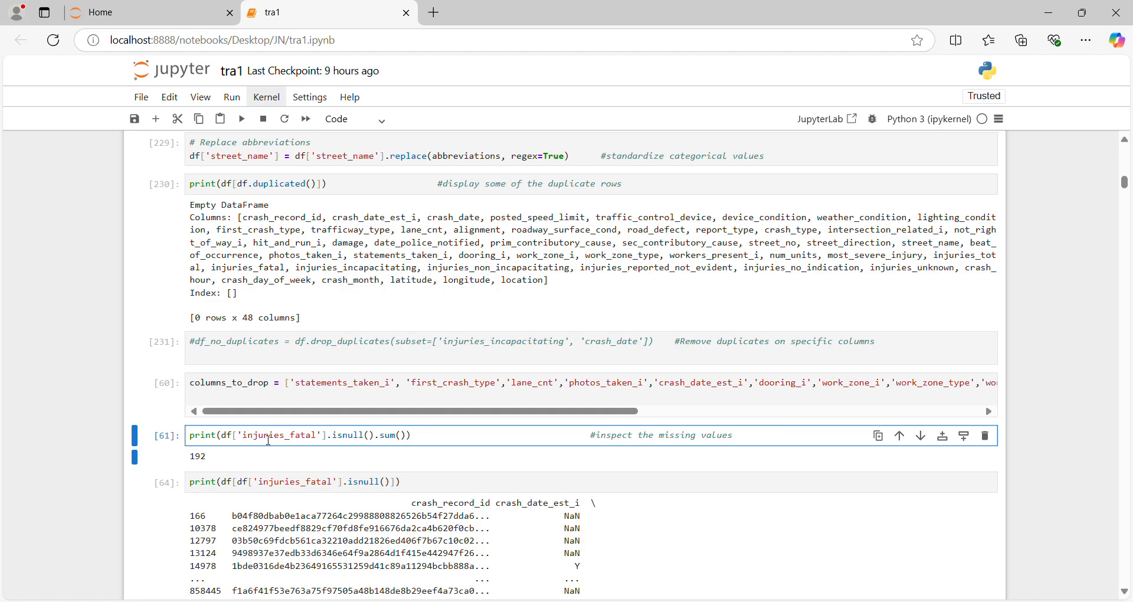
{"action": "key", "text": "shift+Return"}
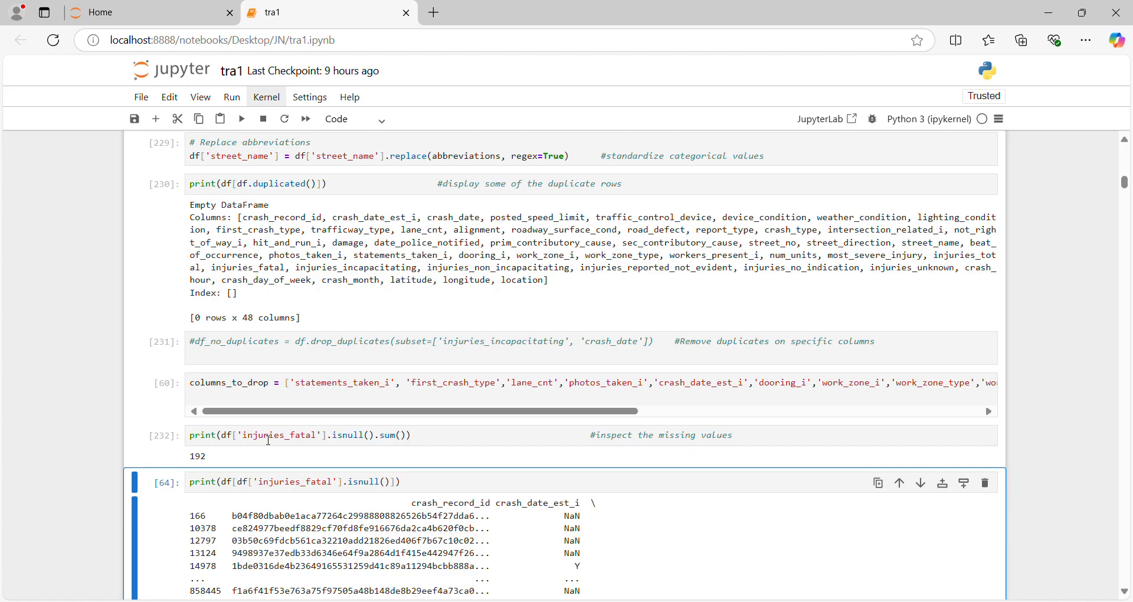
{"action": "left_click_drag", "start_coordinate": [348, 450], "coordinate": [291, 447]}
{"action": "left_click", "coordinate": [295, 447]}
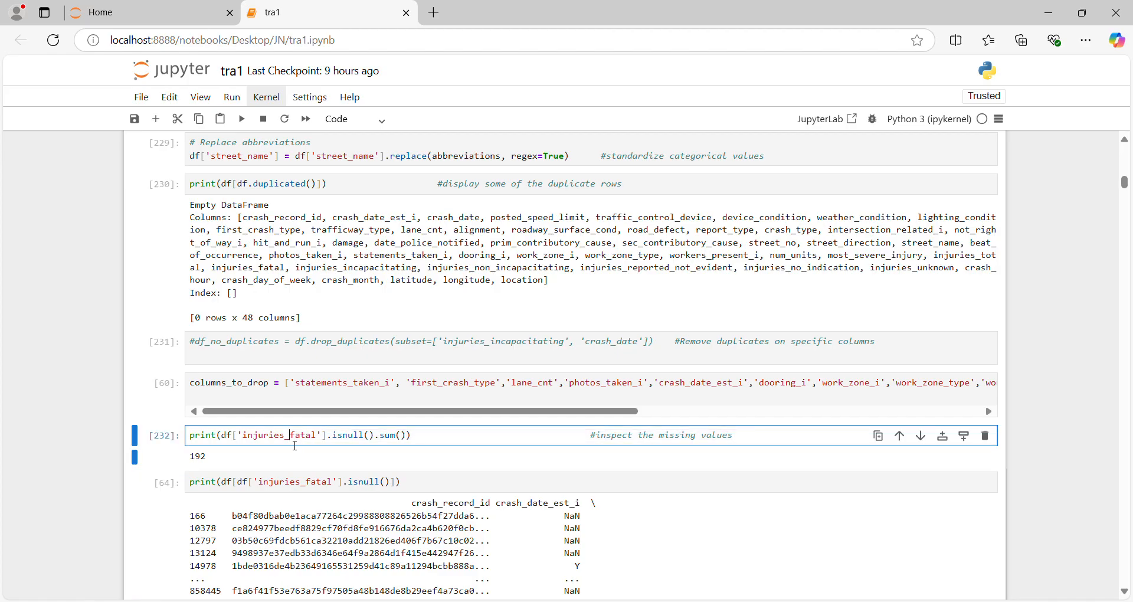
{"action": "left_click", "coordinate": [211, 460]}
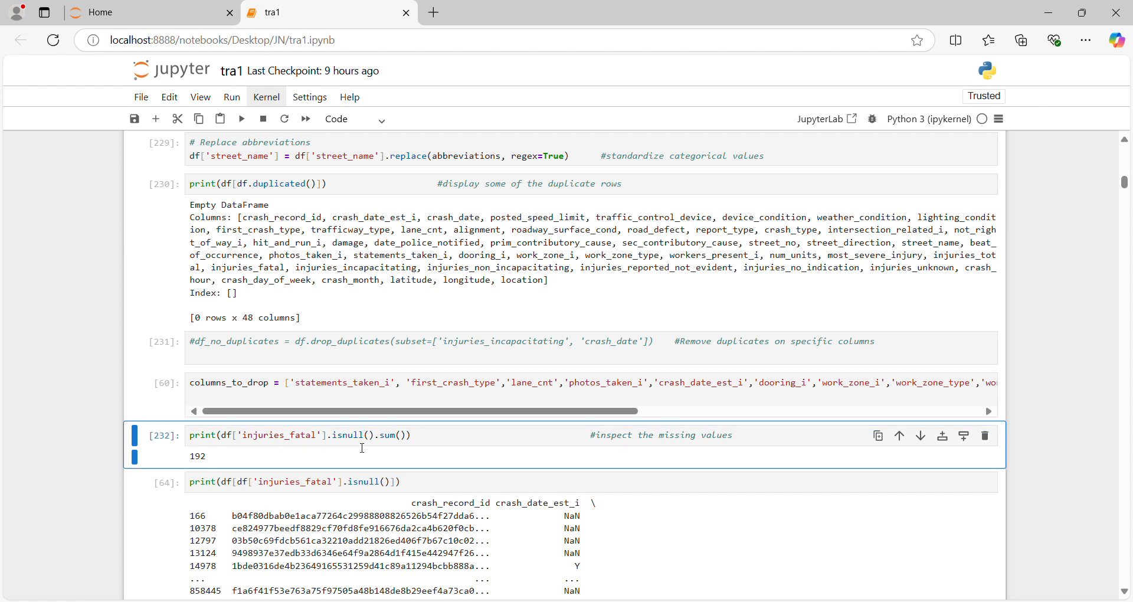
{"action": "key", "text": "shift+Return"}
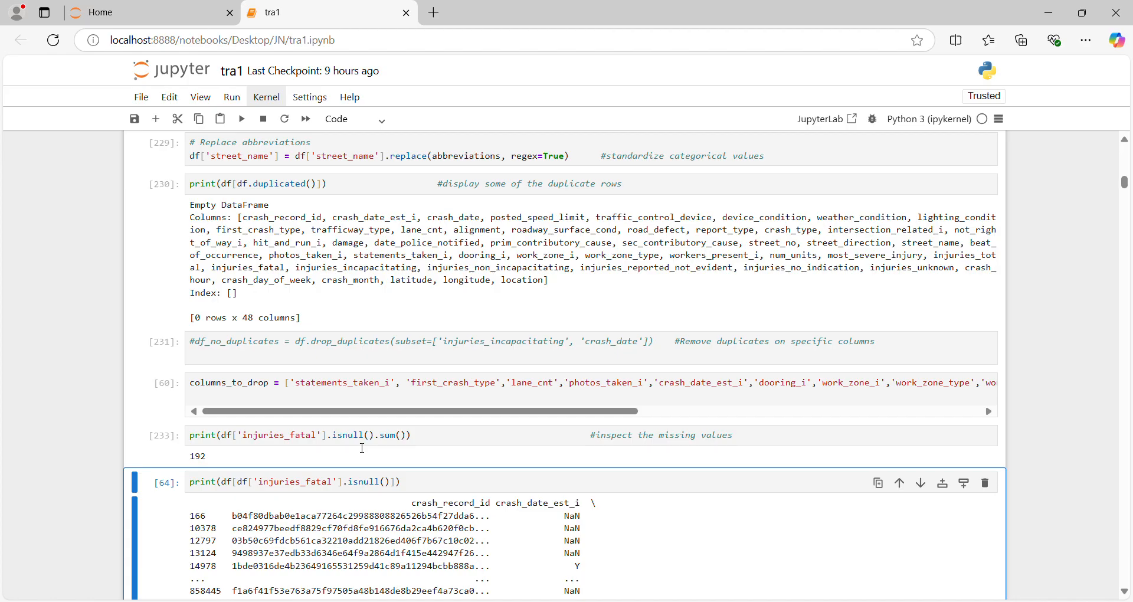
{"action": "key", "text": "shift+Return"}
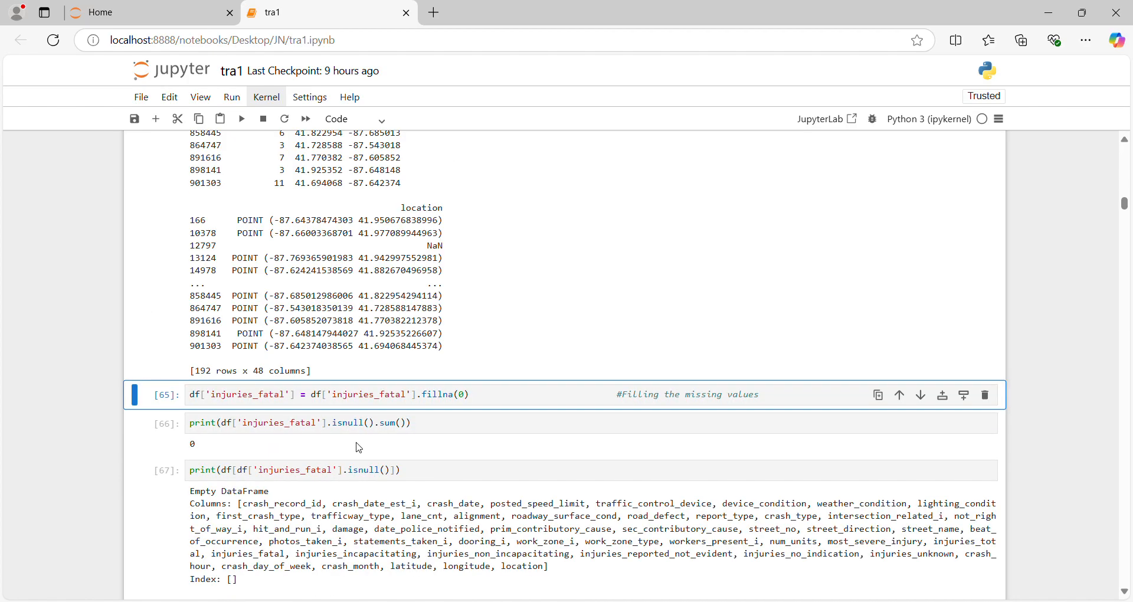
- Run the fillna cell to fill the missing injuries_fatal values with 0
{"action": "left_click", "coordinate": [453, 399]}
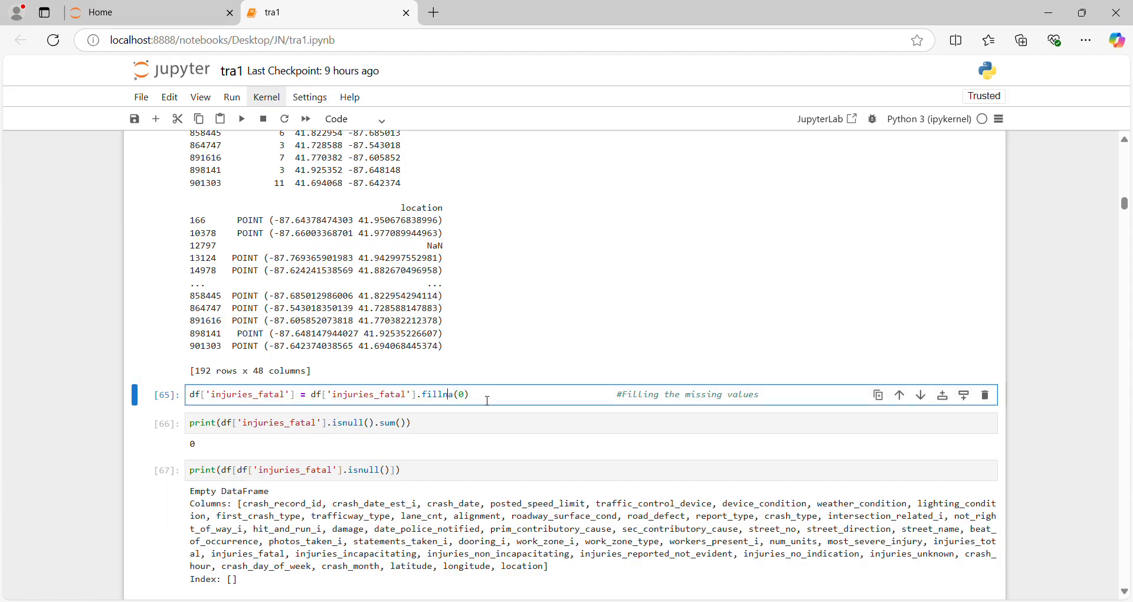
{"action": "key", "text": "shift+Return"}
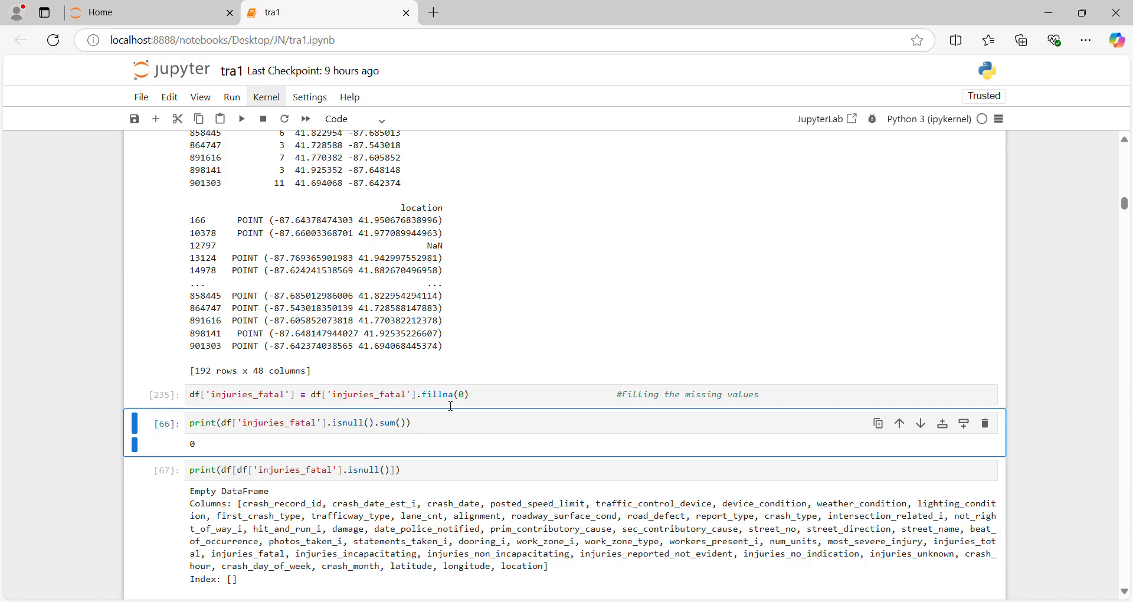
- Run the cells that recount the missing injuries_fatal values and print the rows with missing injuries_fatal
{"action": "left_click", "coordinate": [437, 423]}
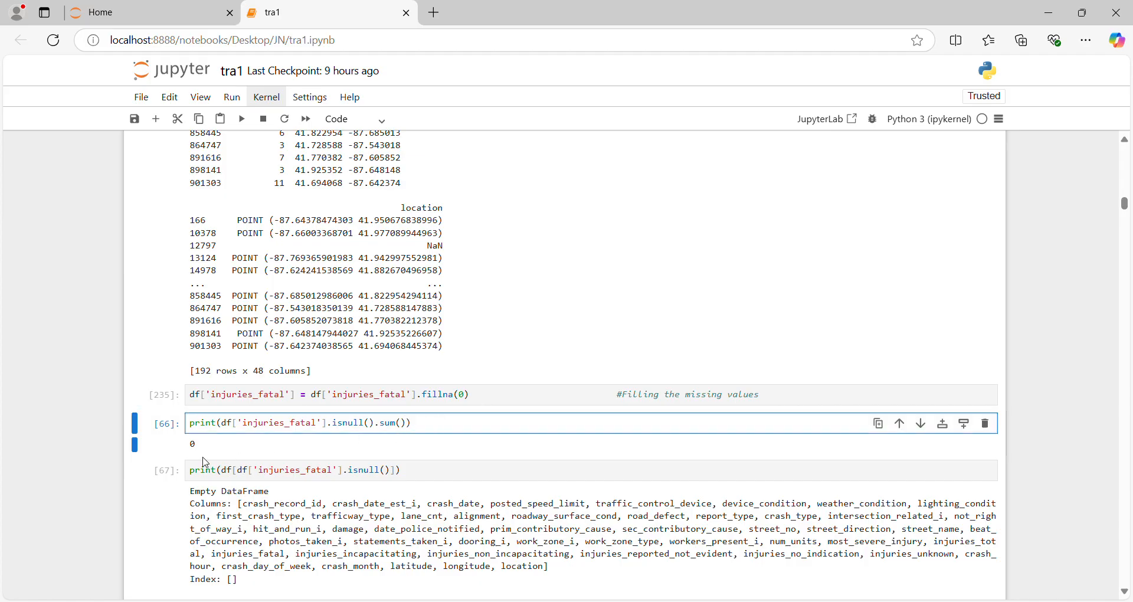
{"action": "key", "text": "shift+Return"}
{"action": "key", "text": "shift+Return"}
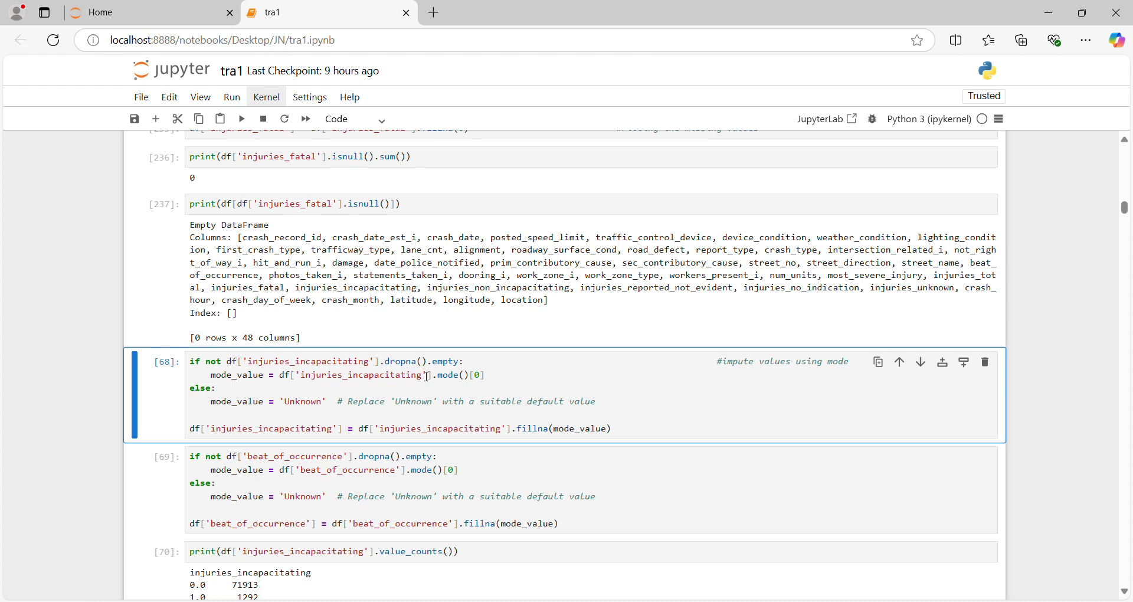
- Run the cells that fill missing injuries_incapacitating, beat_of_occurrence and injuries_no_indication values with the mode, including the injuries_incapacitating value counts
{"action": "key", "text": "shift+Return"}
{"action": "key", "text": "shift+Return"}
{"action": "key", "text": "shift+Return"}
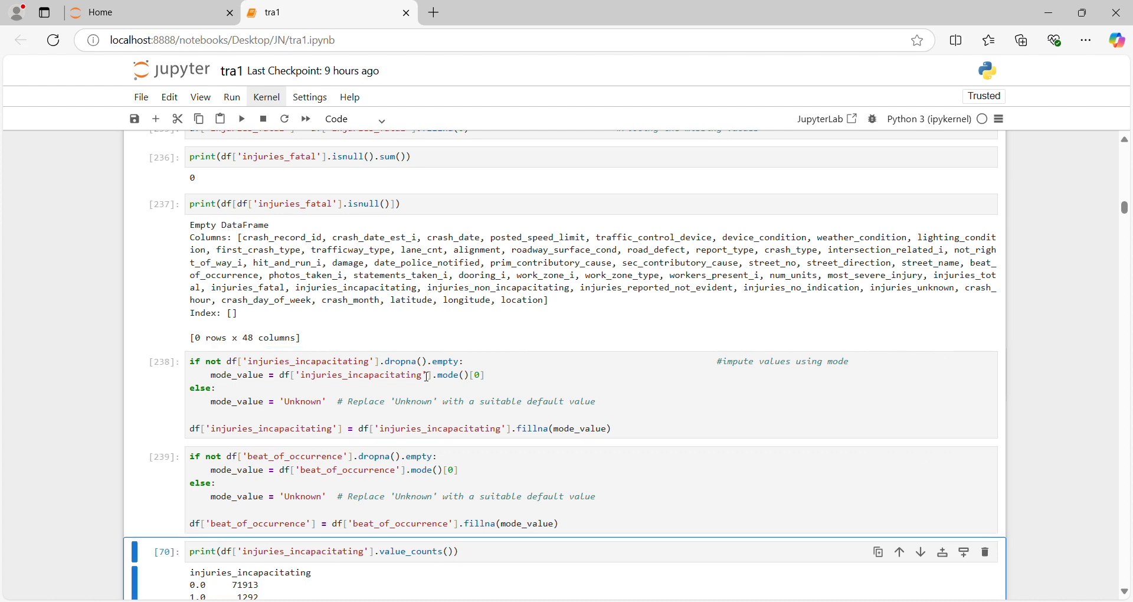
{"action": "key", "text": "shift+Return"}
{"action": "key", "text": "shift+Return"}
{"action": "key", "text": "shift+Return"}
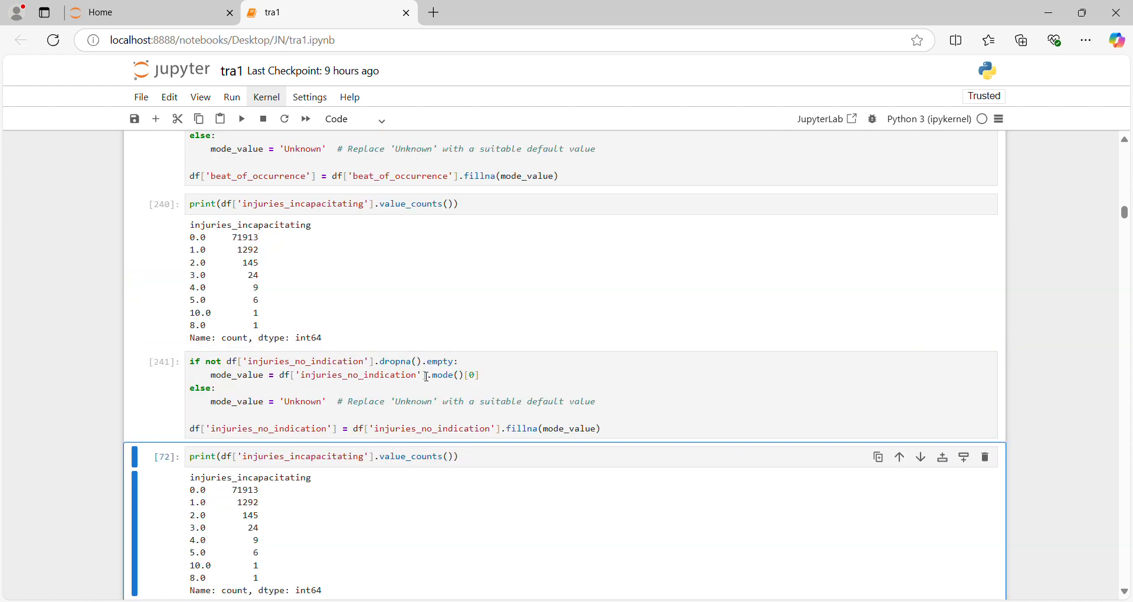
- Run the cells that fill missing injuries_reported_not_evident and injuries_unknown values with the median and print their value counts
{"action": "key", "text": "shift+Return"}
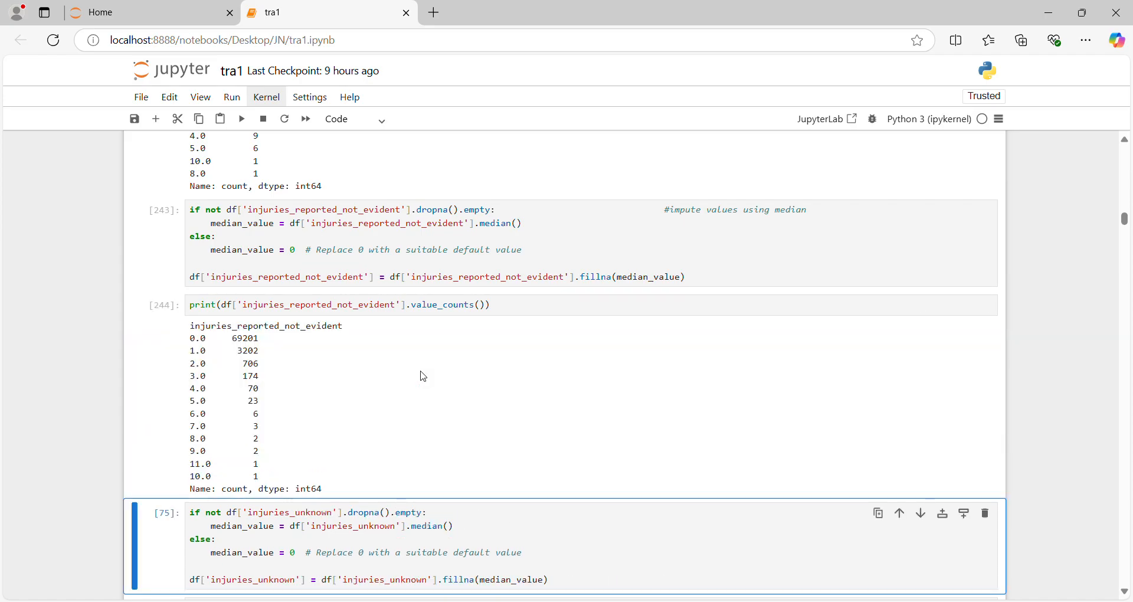
{"action": "key", "text": "shift+Return"}
{"action": "key", "text": "shift+Return"}
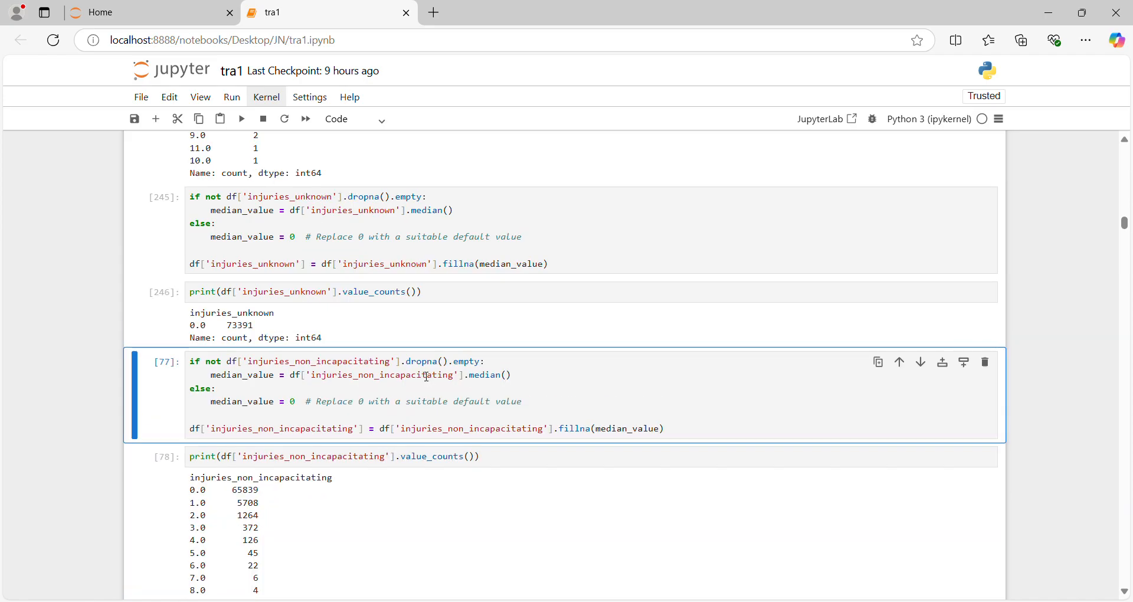
- Run the median-imputation cells for injuries_non_incapacitating and injuries_total with their value counts, plus the cell that ignores FutureWarning
{"action": "key", "text": "shift+Return"}
{"action": "key", "text": "shift+Return"}
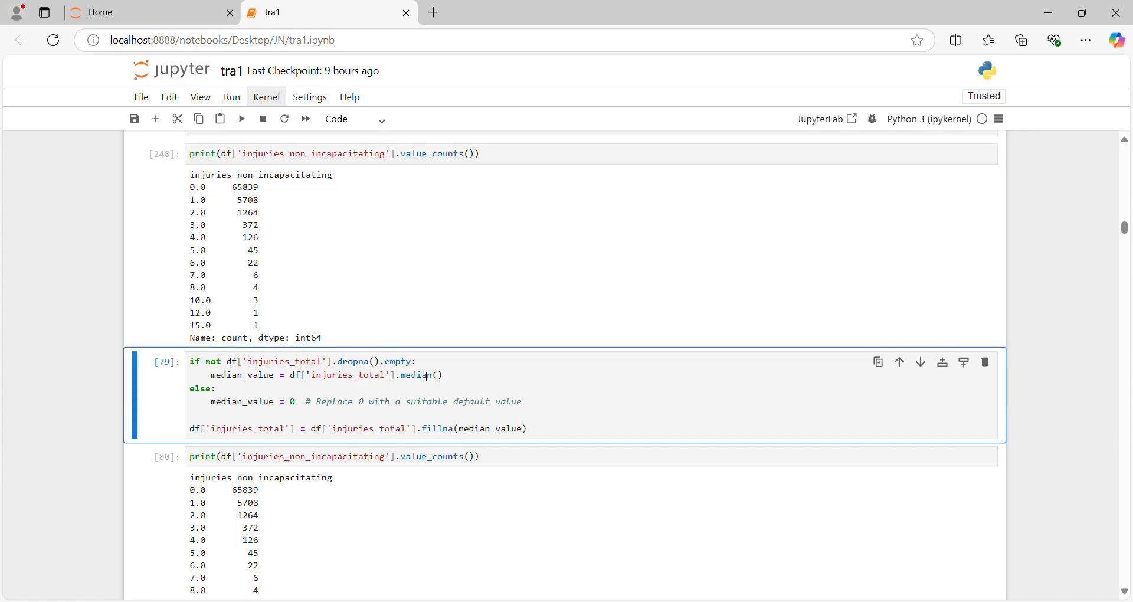
{"action": "key", "text": "shift+Return"}
{"action": "key", "text": "shift+Return"}
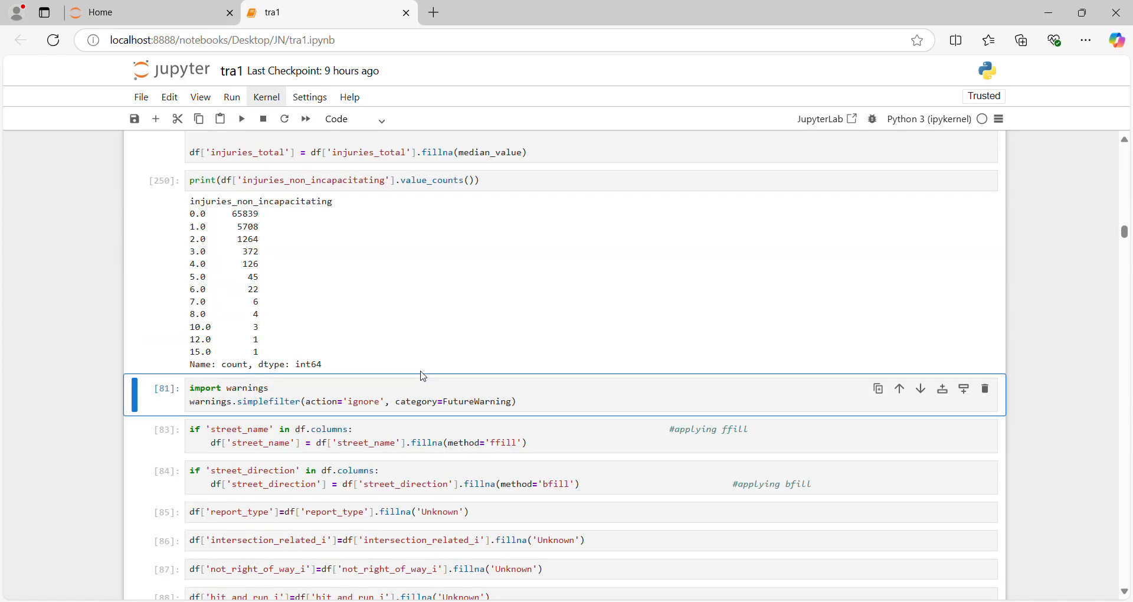
{"action": "key", "text": "shift+Return"}
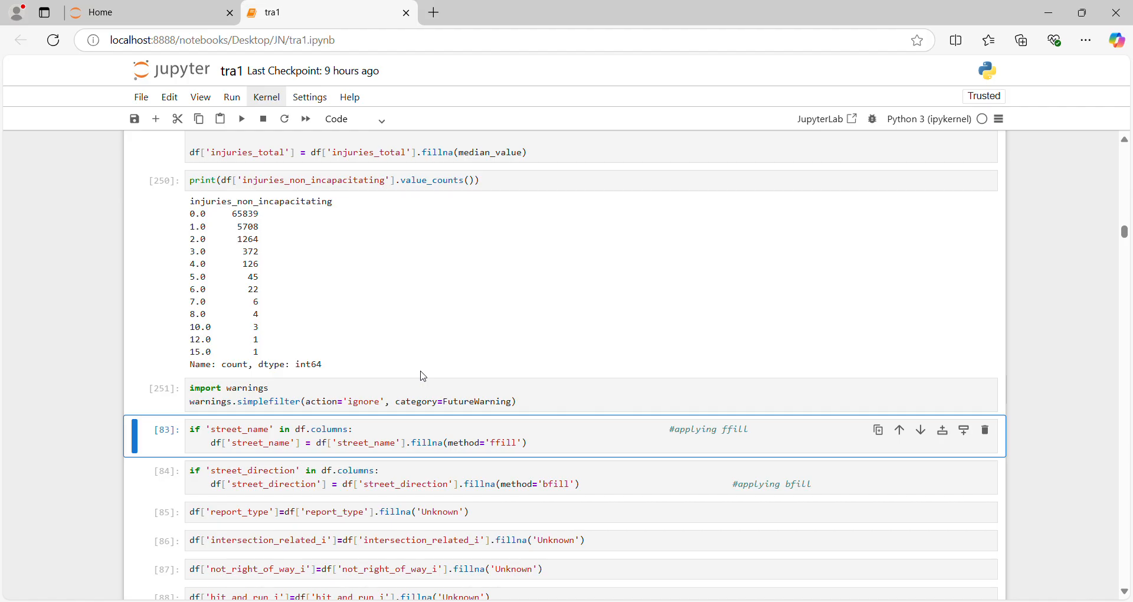
- Run the cell that backfills street_direction and the following cells, report_type through most_severe_injury, that fill missing values with 'Unknown'
{"action": "left_click", "coordinate": [505, 446]}
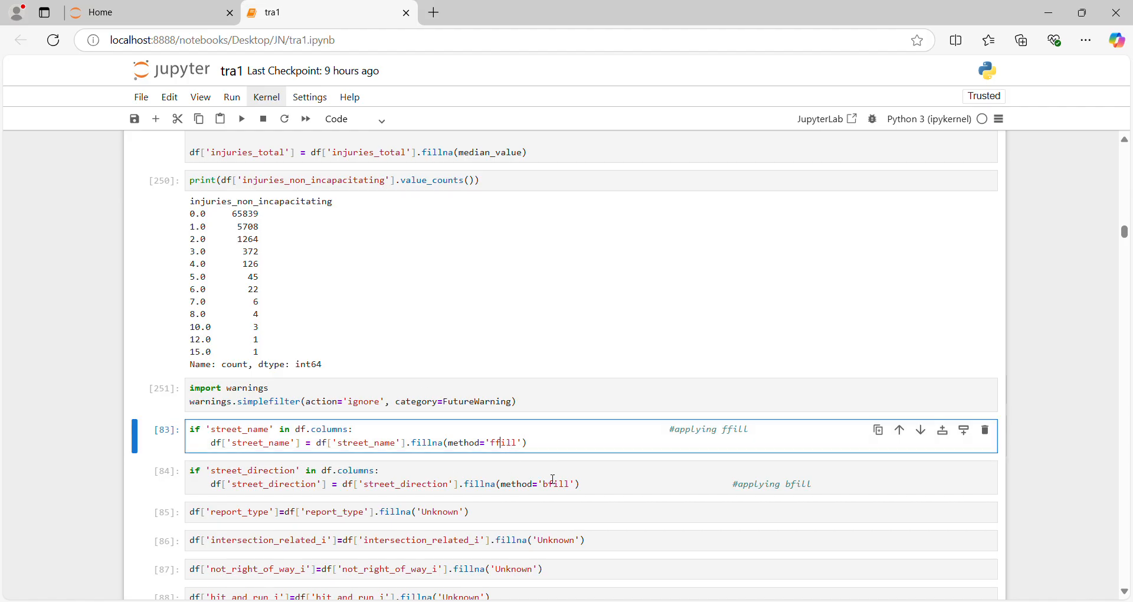
{"action": "left_click", "coordinate": [570, 490]}
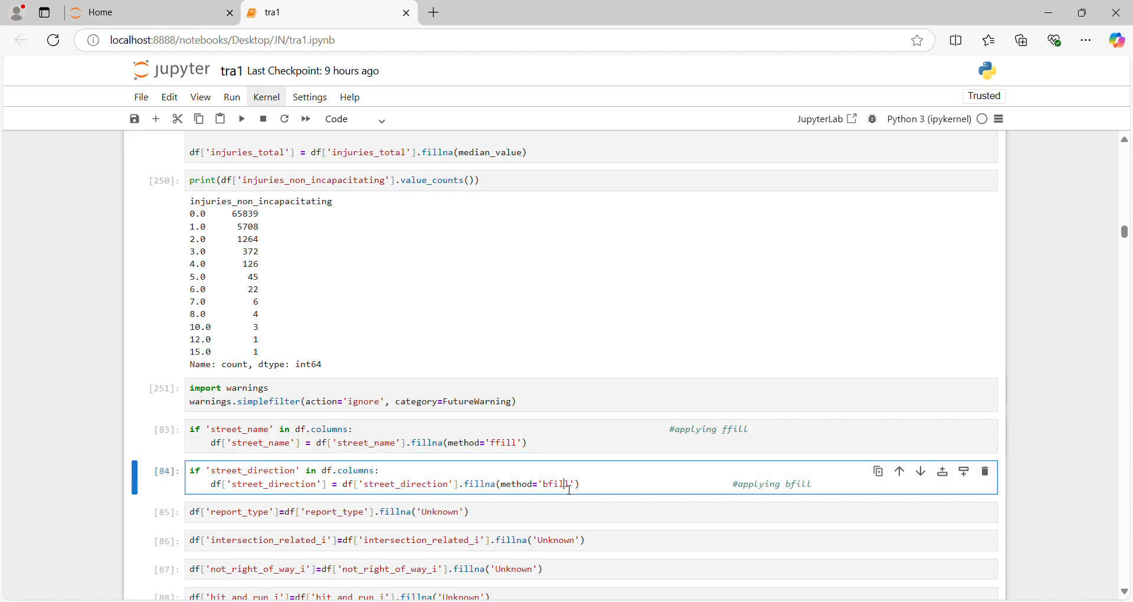
{"action": "left_click", "coordinate": [442, 448]}
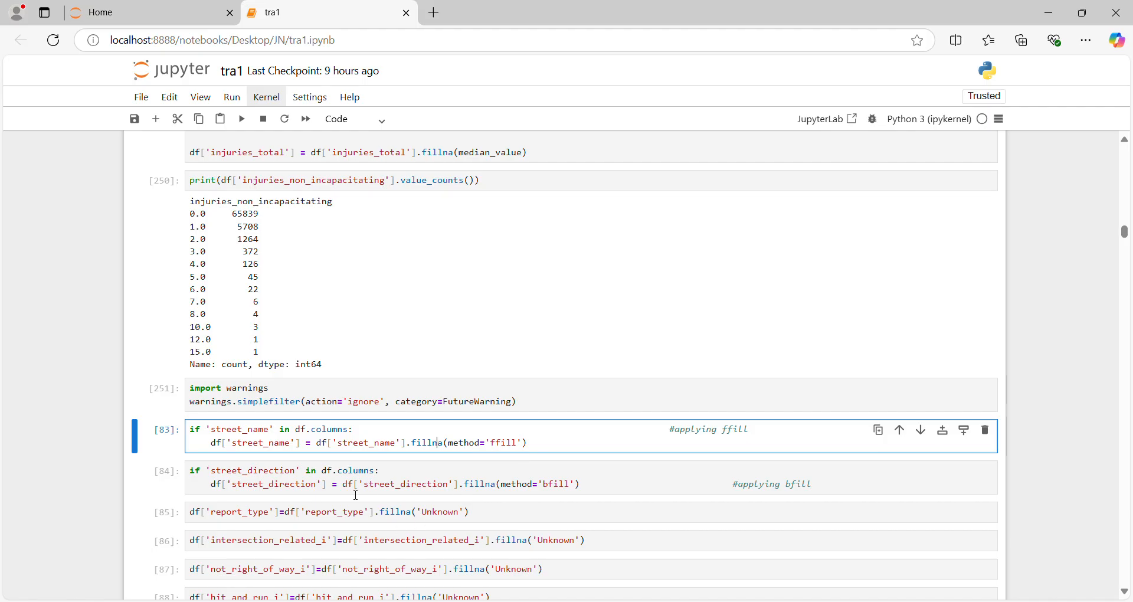
{"action": "left_click", "coordinate": [560, 490]}
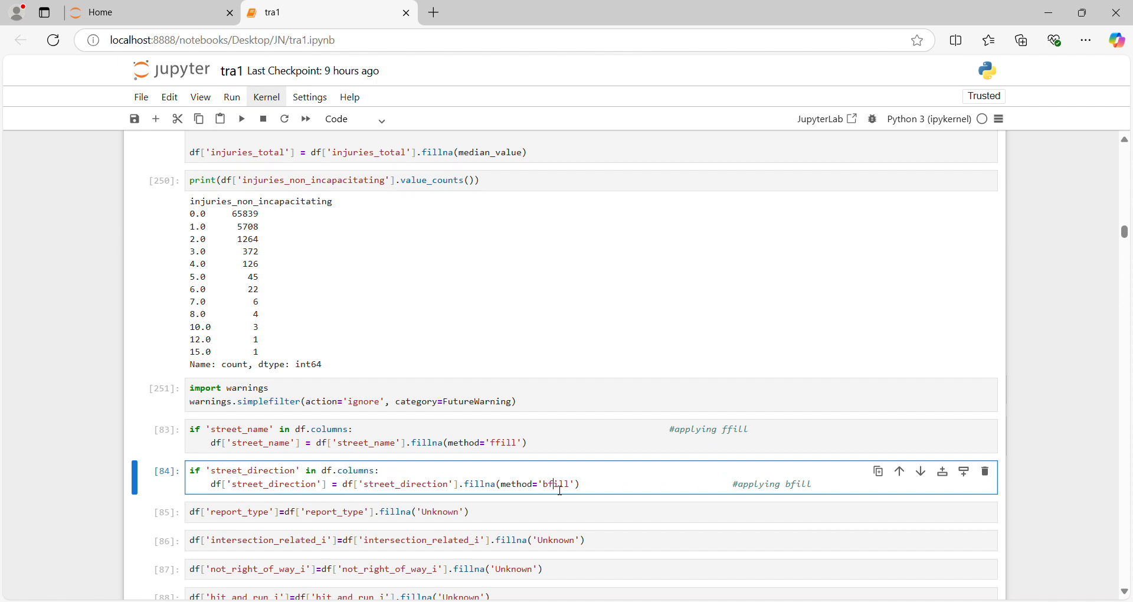
{"action": "key", "text": "shift+Return"}
{"action": "key", "text": "shift+Return"}
{"action": "key", "text": "shift+Return"}
{"action": "key", "text": "shift+Return"}
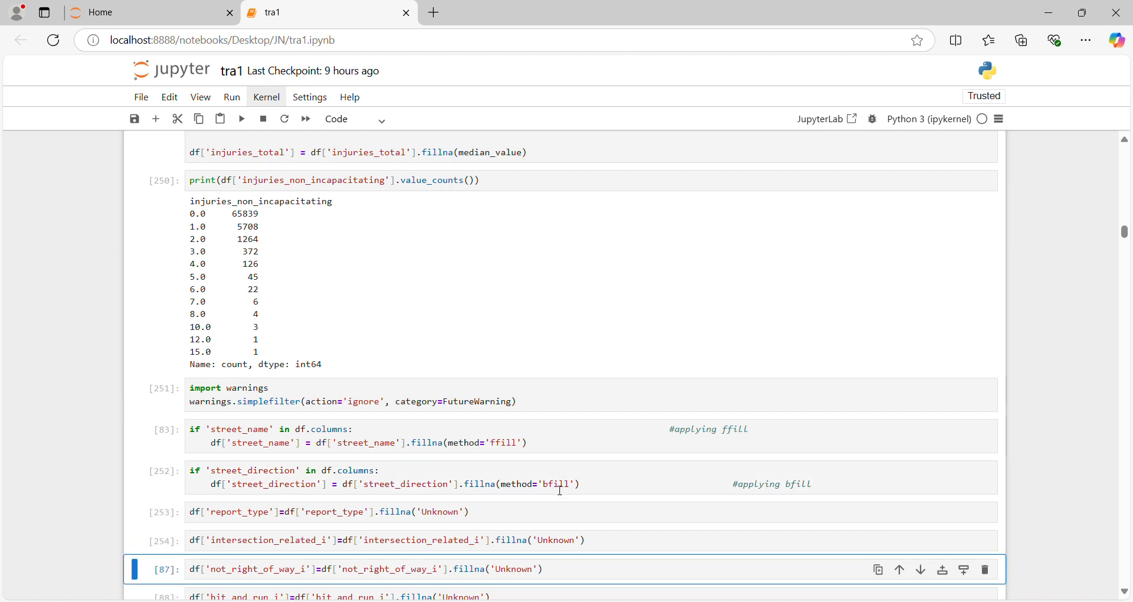
{"action": "key", "text": "shift+Return"}
{"action": "key", "text": "shift+Return"}
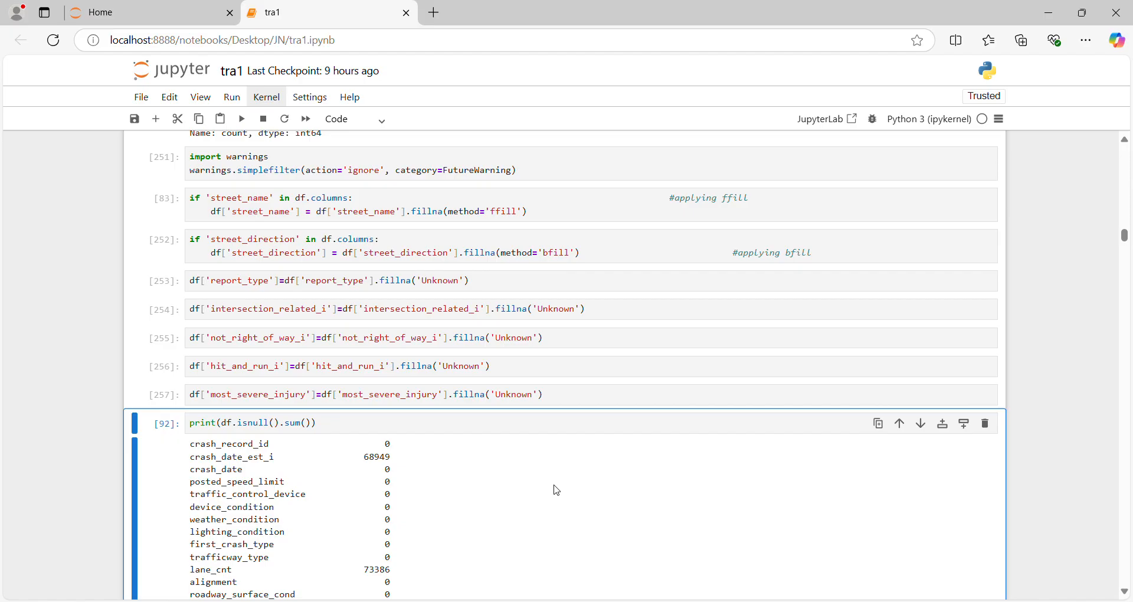
- Run the cell that prints the number of missing values in every column of df
{"action": "key", "text": "shift+Return"}
{"action": "key", "text": "Up"}
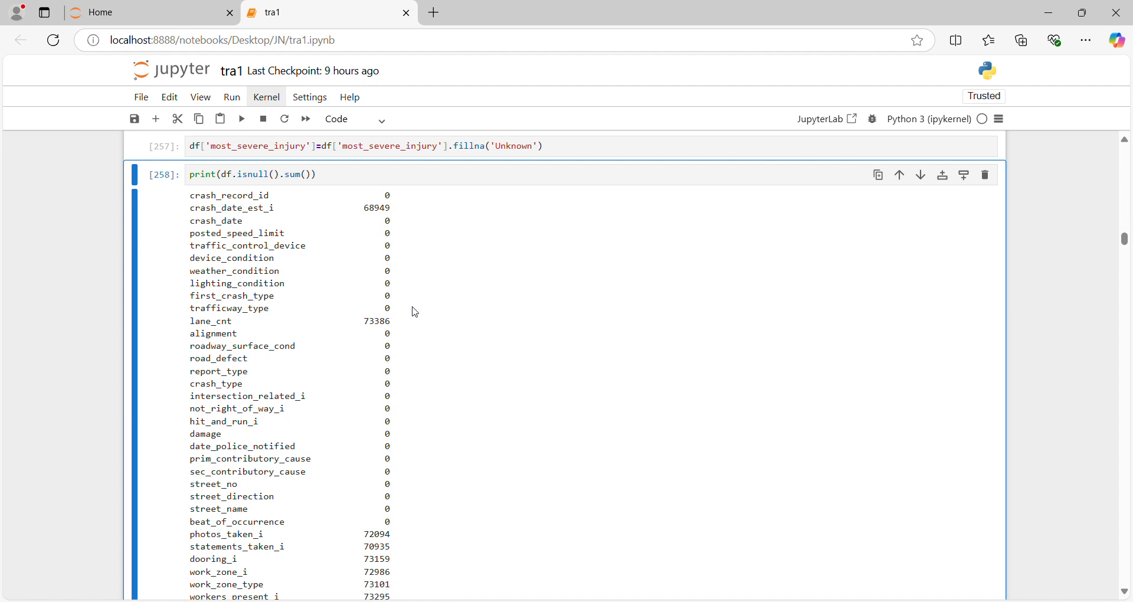
{"action": "key", "text": "Down"}
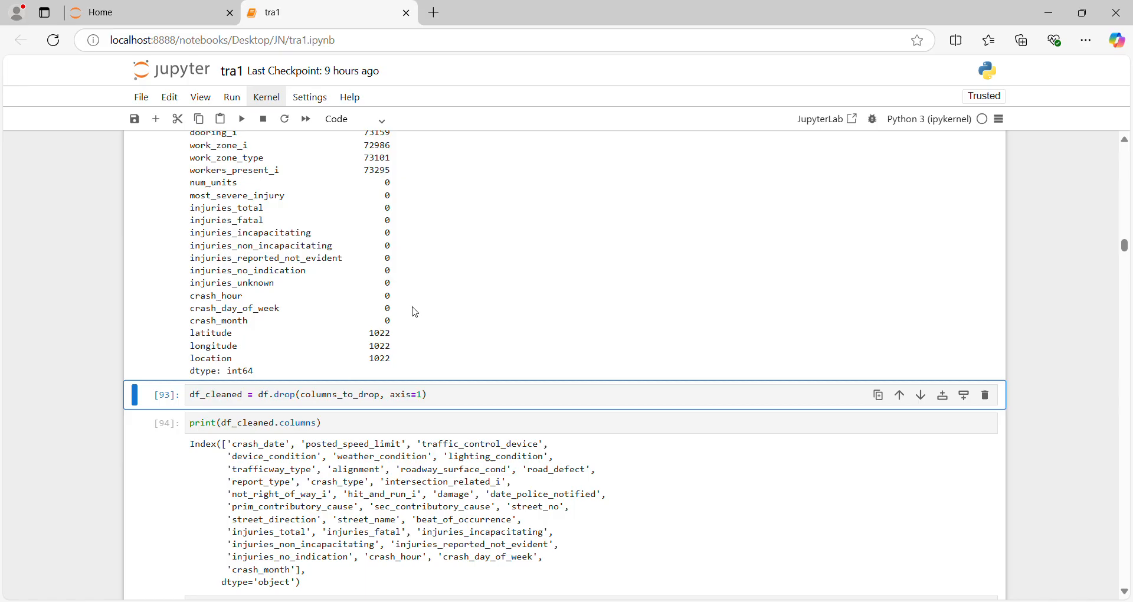
- Run the cells that drop columns_to_drop from df into df_cleaned and print the df_cleaned column names
{"action": "left_click", "coordinate": [341, 406]}
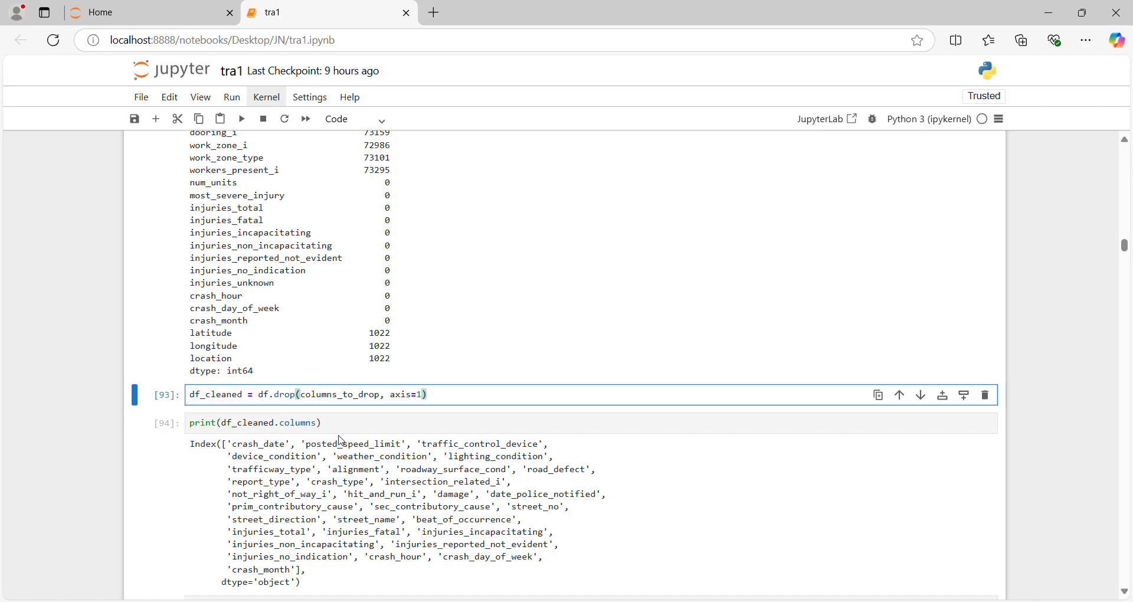
{"action": "key", "text": "shift+Return"}
{"action": "key", "text": "shift+Return"}
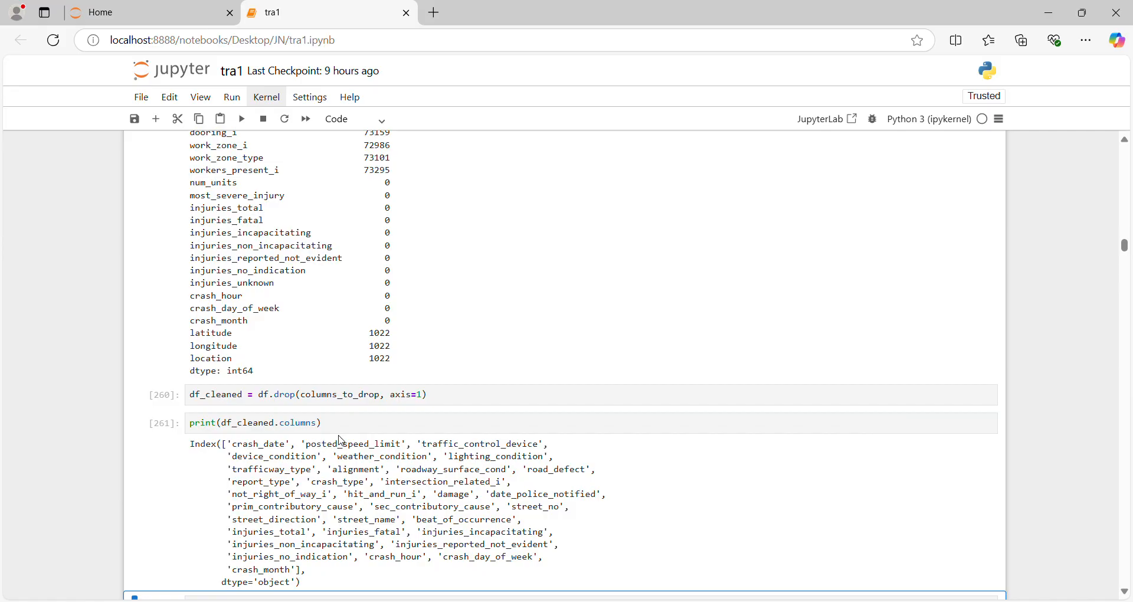
- Export df_cleaned to tra1.csv without the index by running the to_csv cell, including a rerun
{"action": "key", "text": "shift+Return"}
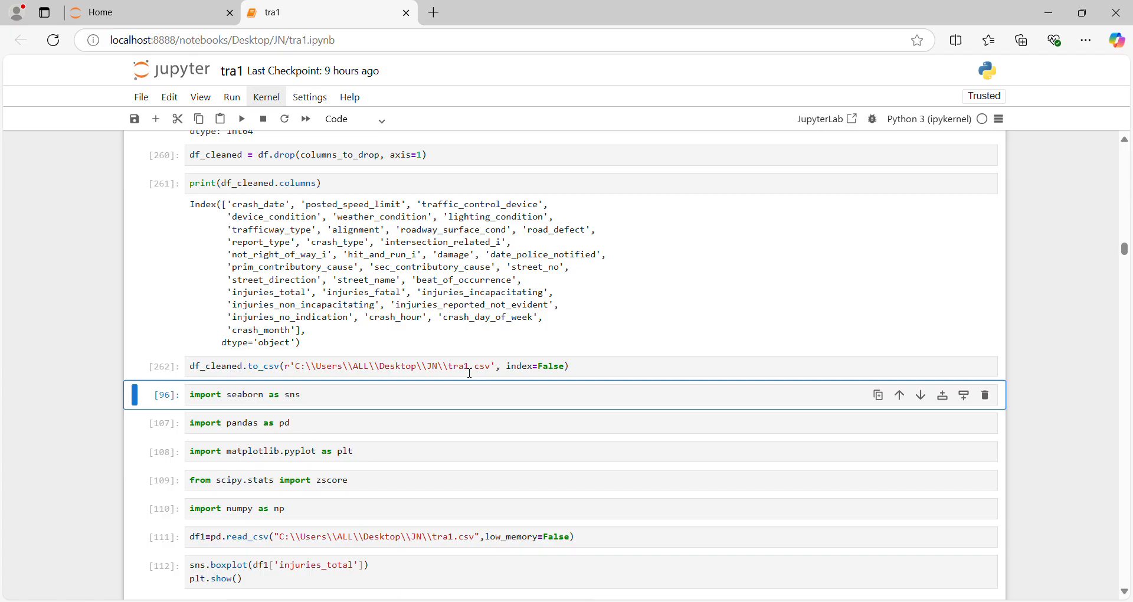
{"action": "left_click", "coordinate": [475, 372]}
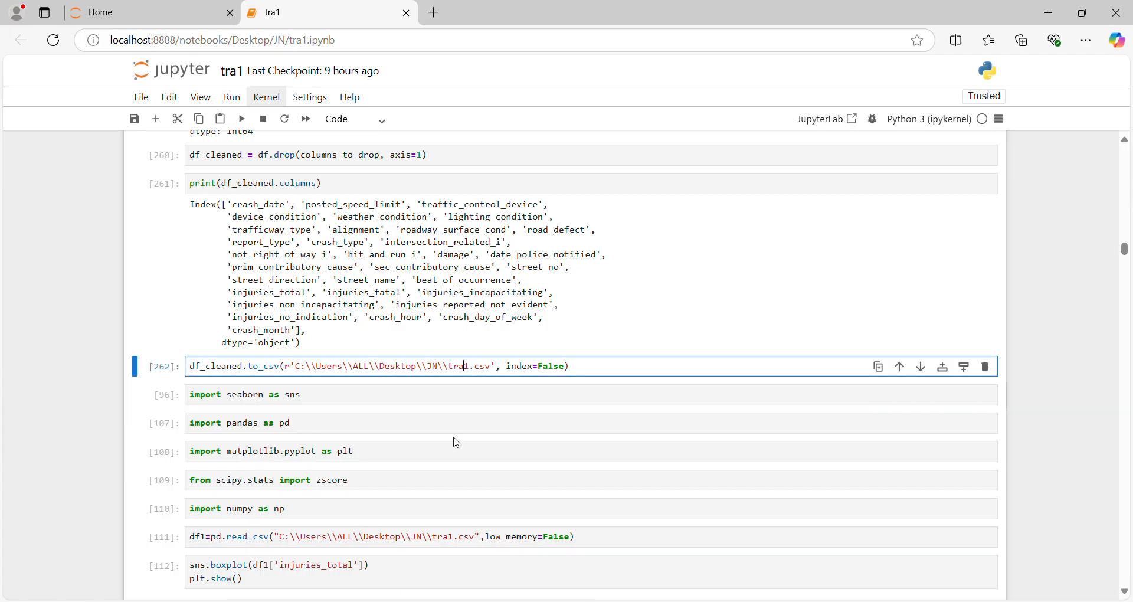
{"action": "key", "text": "shift+Return"}
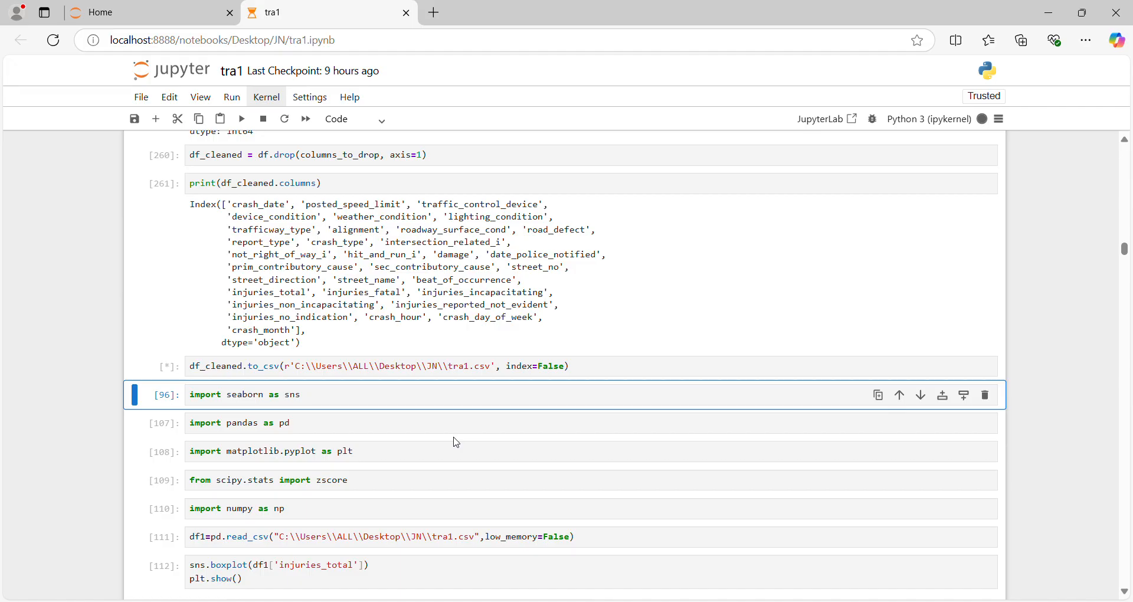
- Run the library import cells and the cells that load tra1.csv into df1 and draw a boxplot of injuries_total
{"action": "key", "text": "shift+Return"}
{"action": "key", "text": "shift+Return"}
{"action": "key", "text": "shift+Return"}
{"action": "key", "text": "shift+Return"}
{"action": "key", "text": "shift+Return"}
{"action": "key", "text": "shift+Return"}
{"action": "key", "text": "shift+Return"}
- Run the cells that cap injuries_fatal outliers using the 0.25 and 0.75 quantiles and 1.5 * IQR, and plot the injuries_fatal boxplot
{"action": "key", "text": "shift+Return"}
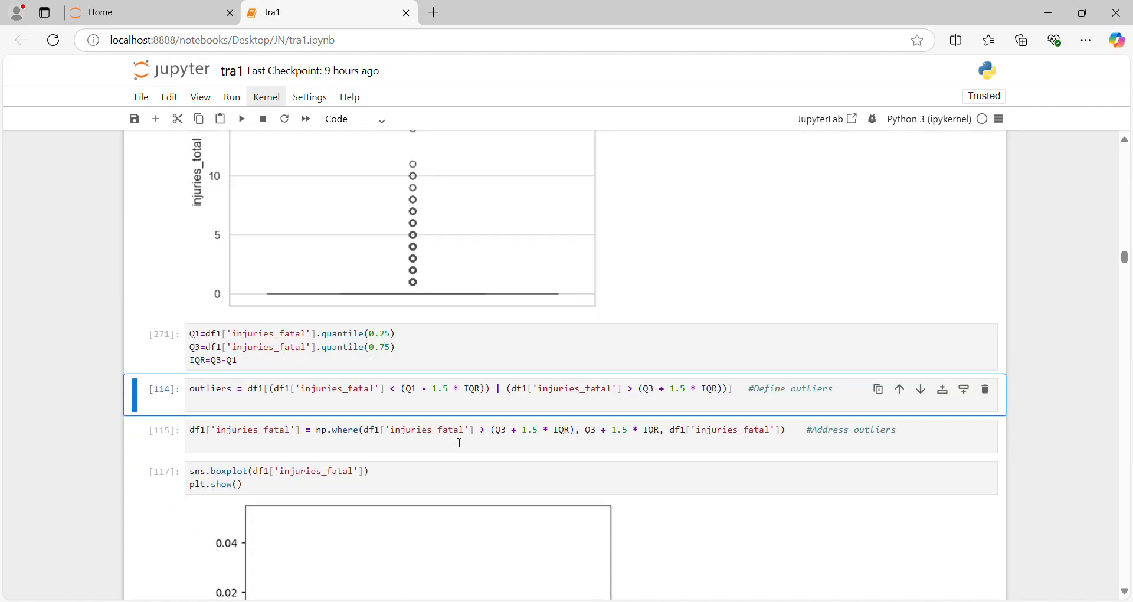
{"action": "key", "text": "Up"}
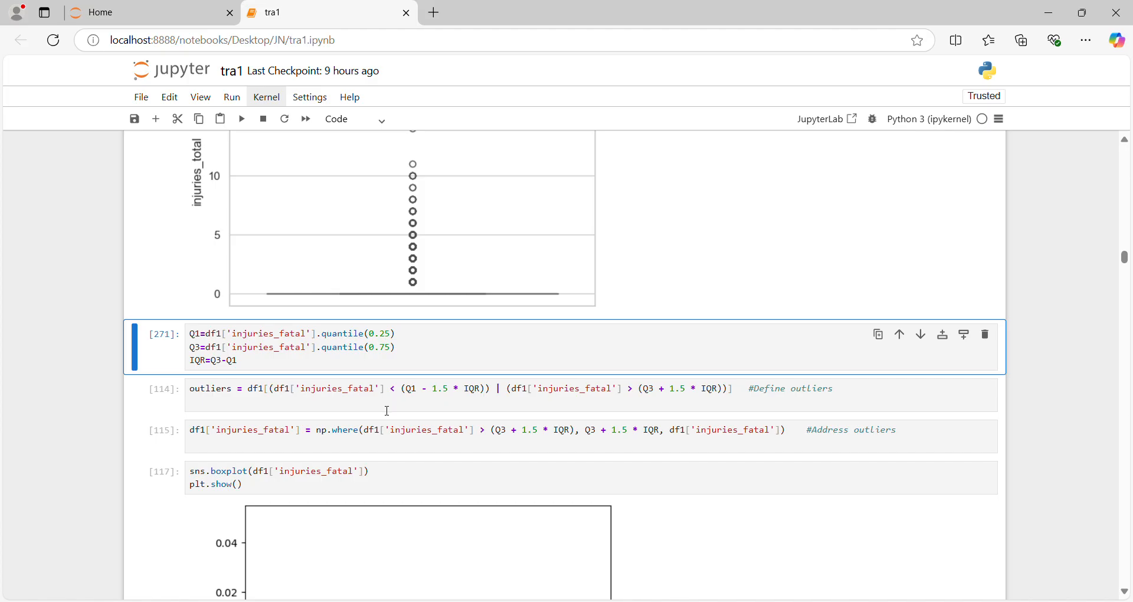
{"action": "key", "text": "shift+Return"}
{"action": "key", "text": "shift+Return"}
{"action": "key", "text": "shift+Return"}
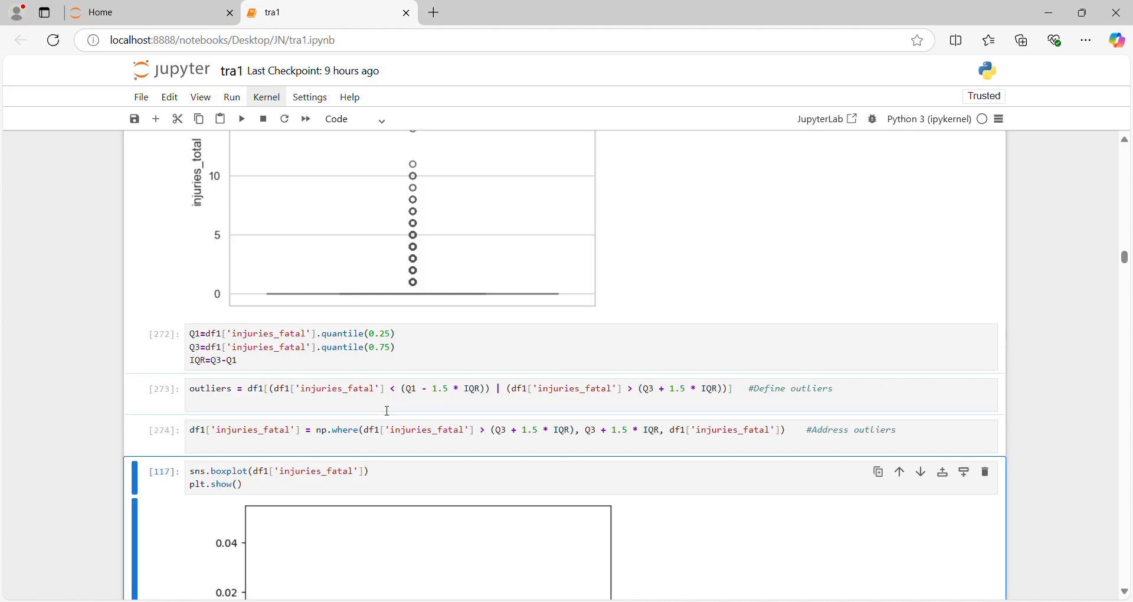
{"action": "key", "text": "shift+Return"}
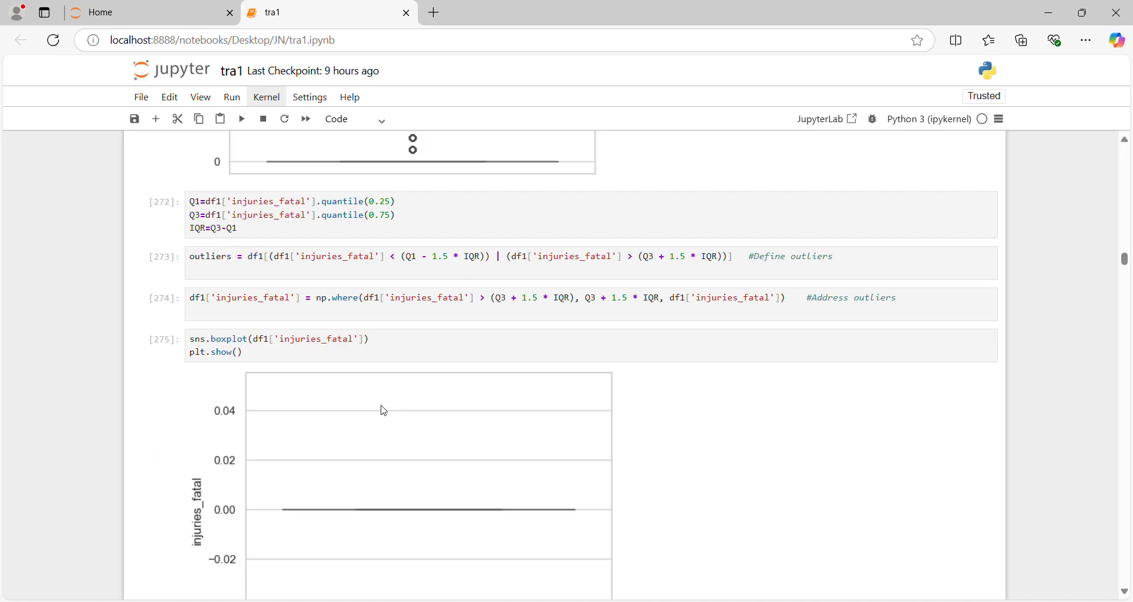
{"action": "key", "text": "shift+Return"}
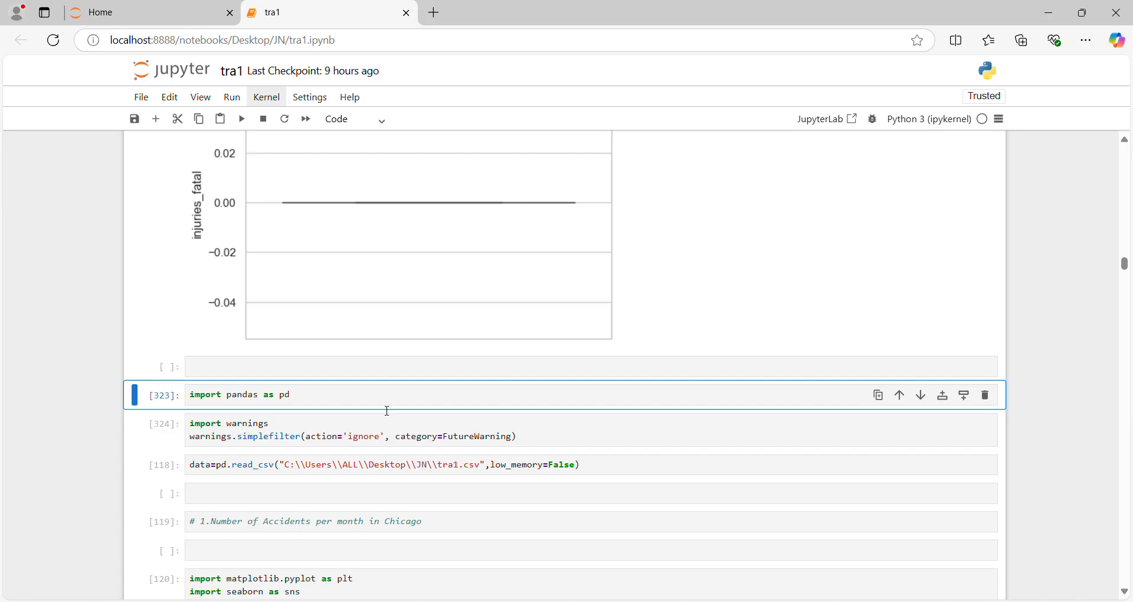
- Run the cells that import pandas, ignore FutureWarning and read tra1.csv into data with low_memory=False
{"action": "key", "text": "shift+Return"}
{"action": "key", "text": "shift+Return"}
{"action": "key", "text": "shift+Return"}
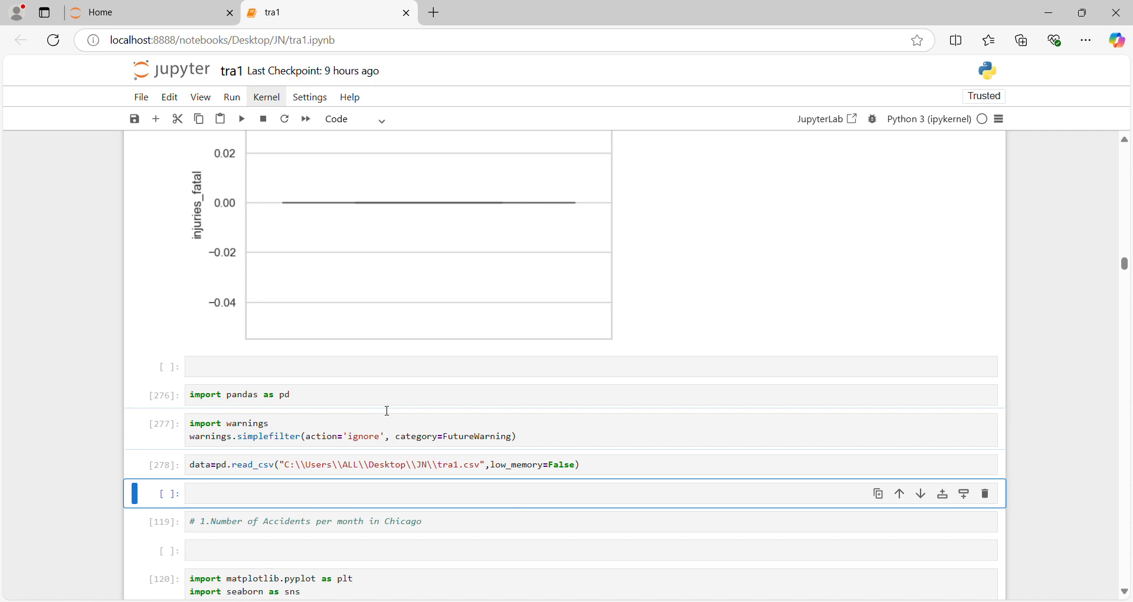
{"action": "key", "text": "Up"}
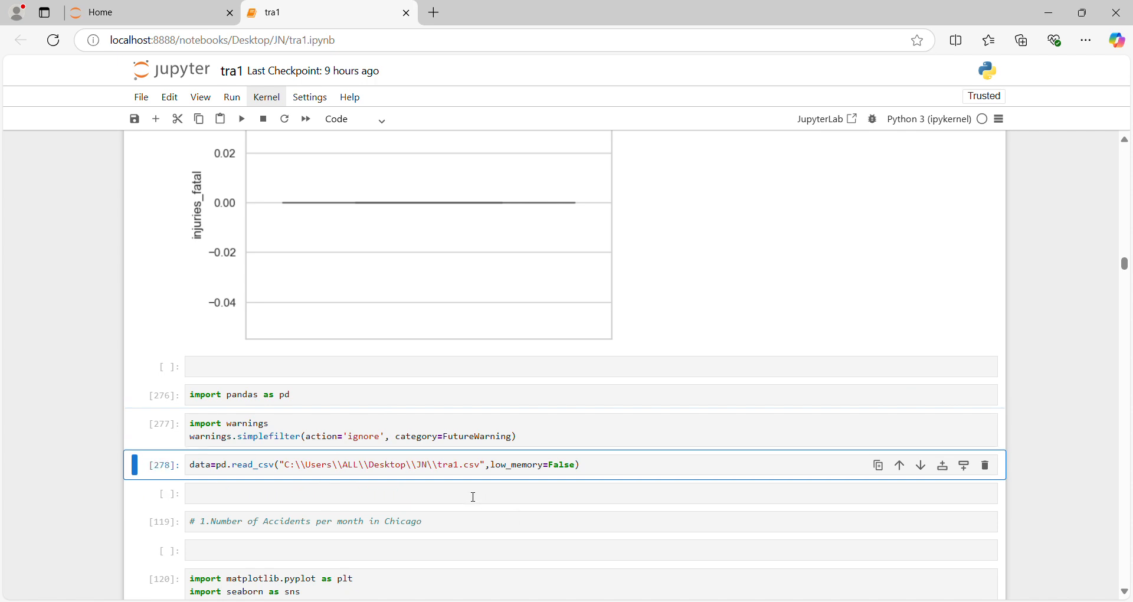
{"action": "left_click", "coordinate": [461, 478]}
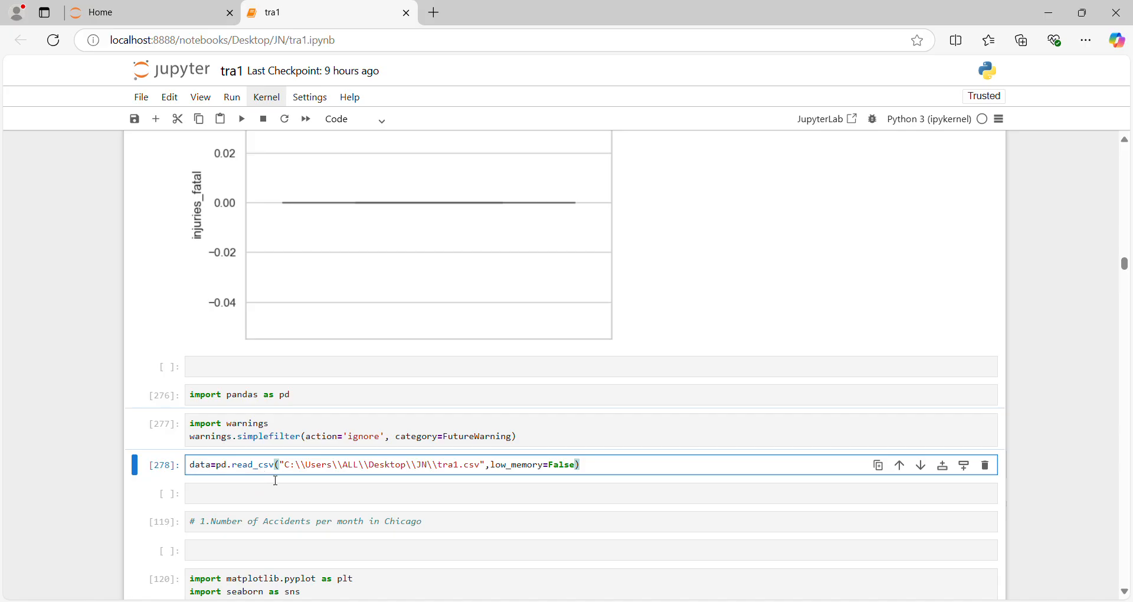
{"action": "key", "text": "shift+Return"}
{"action": "key", "text": "shift+Return"}
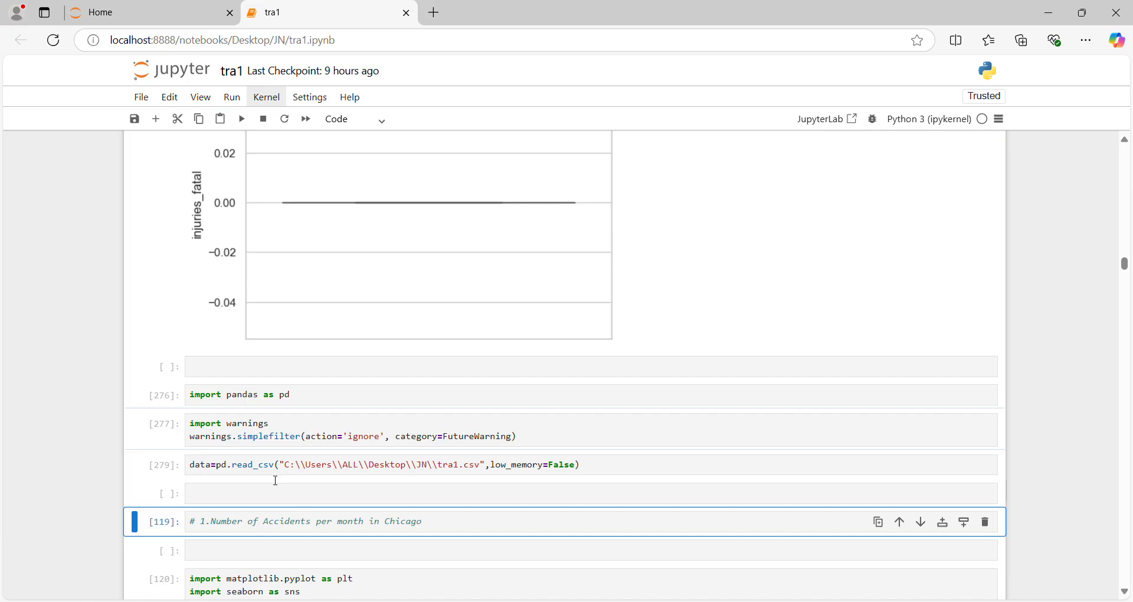
- Run the first analysis section's cells to count accidents per month and plot the Number of Accidents per Month in Chicago bar chart
{"action": "key", "text": "shift+Return"}
{"action": "key", "text": "shift+Return"}
{"action": "key", "text": "shift+Return"}
{"action": "key", "text": "shift+Return"}
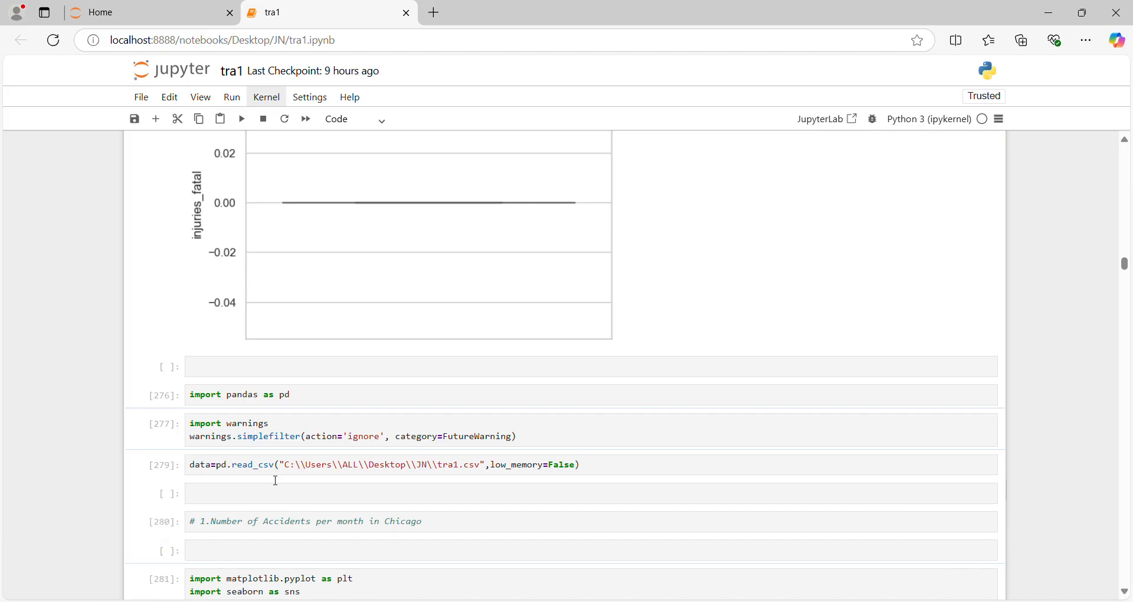
{"action": "key", "text": "shift+Return"}
{"action": "key", "text": "shift+Return"}
{"action": "key", "text": "shift+Return"}
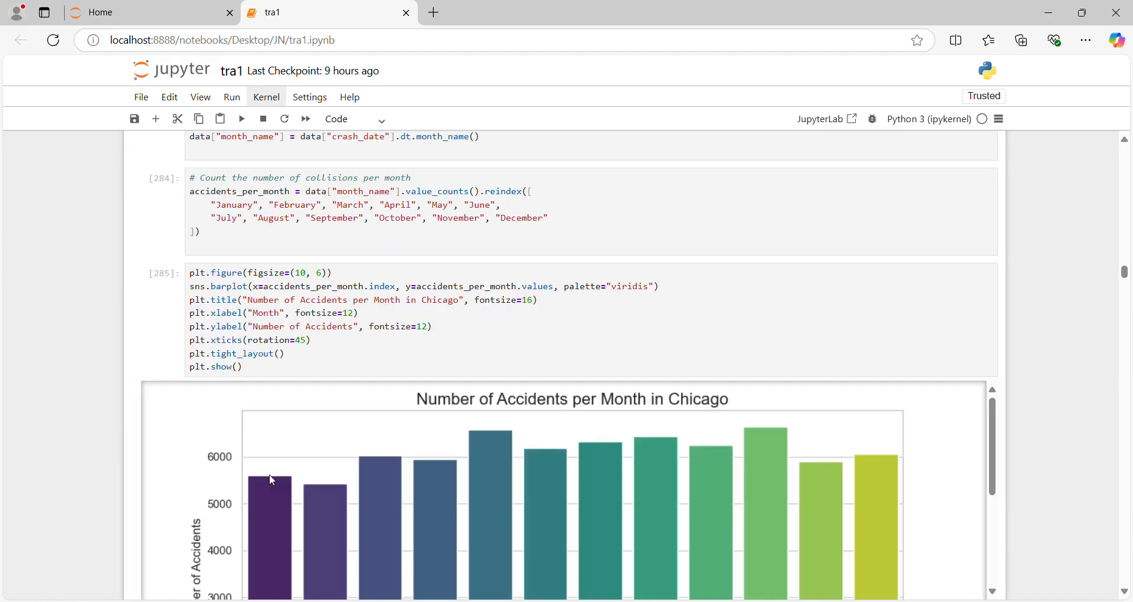
- Run the weather section's cell that prints the first rows of crash_date and weather_condition
{"action": "scroll", "coordinate": [270, 474], "scroll_direction": "down", "scroll_amount": 3}
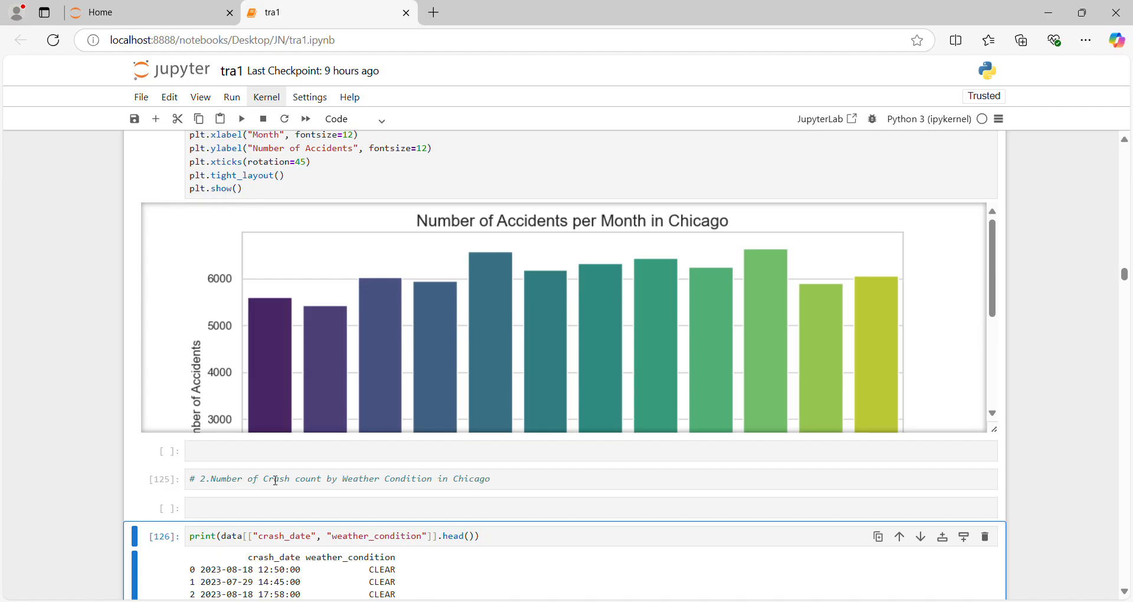
{"action": "key", "text": "shift+Return"}
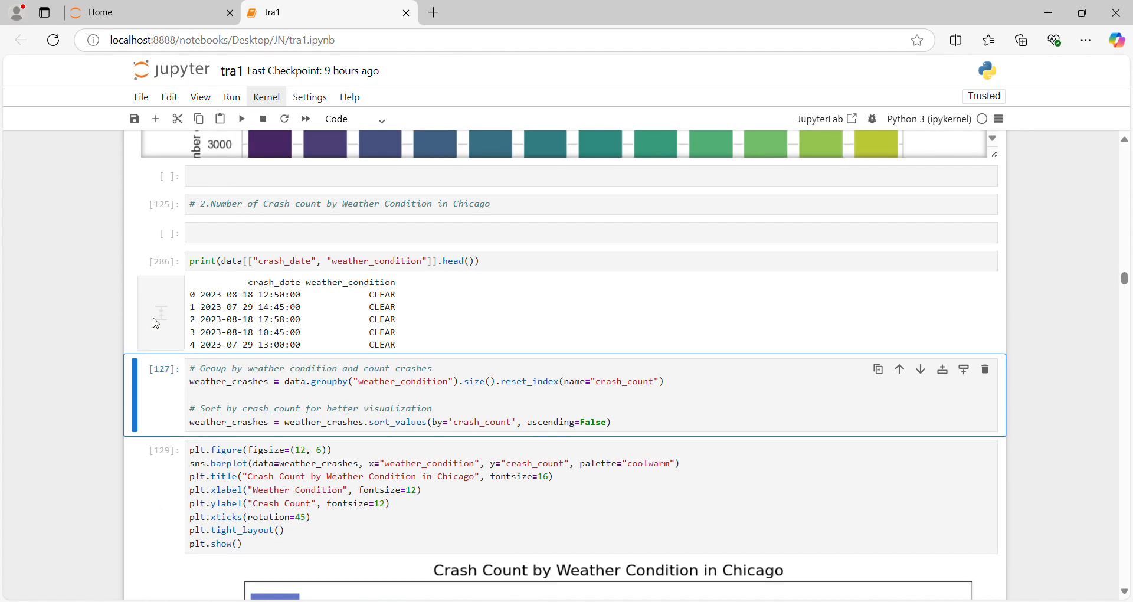
- Run the weather section's cells to group and sort crashes by weather_condition and plot the Crash Count by Weather Condition in Chicago bar chart
{"action": "left_click", "coordinate": [326, 214]}
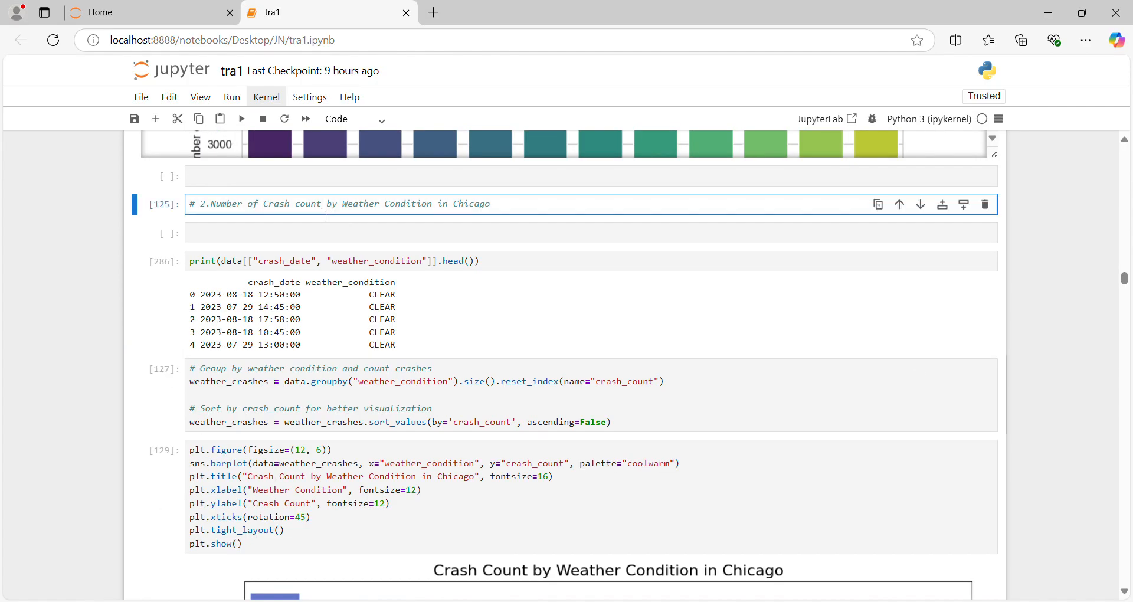
{"action": "key", "text": "shift+Return"}
{"action": "key", "text": "shift+Return"}
{"action": "key", "text": "shift+Return"}
{"action": "key", "text": "shift+Return"}
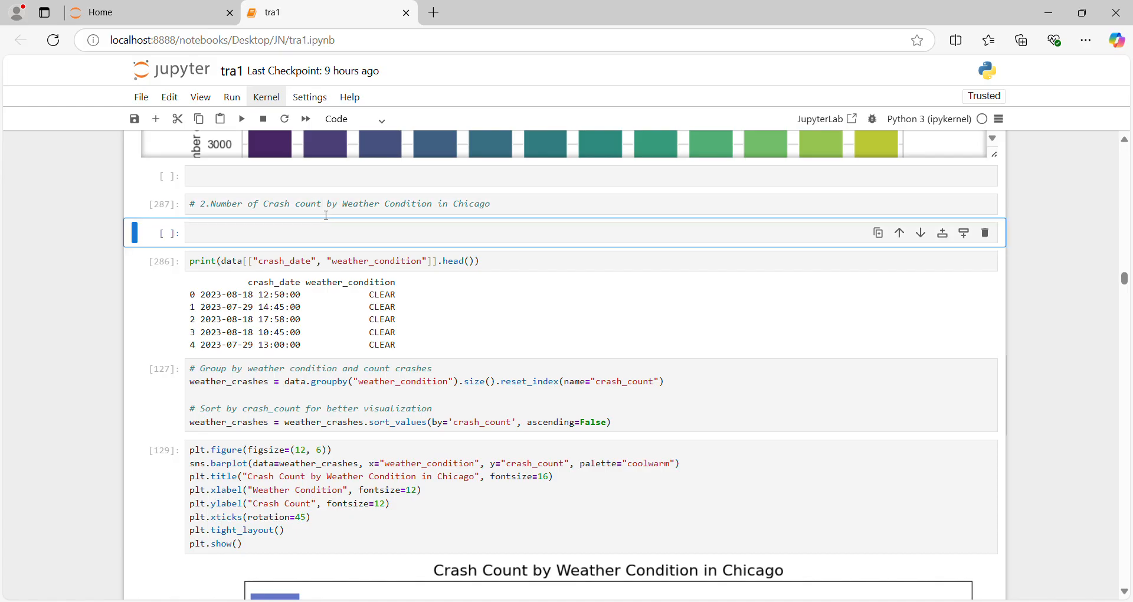
{"action": "key", "text": "shift+Return"}
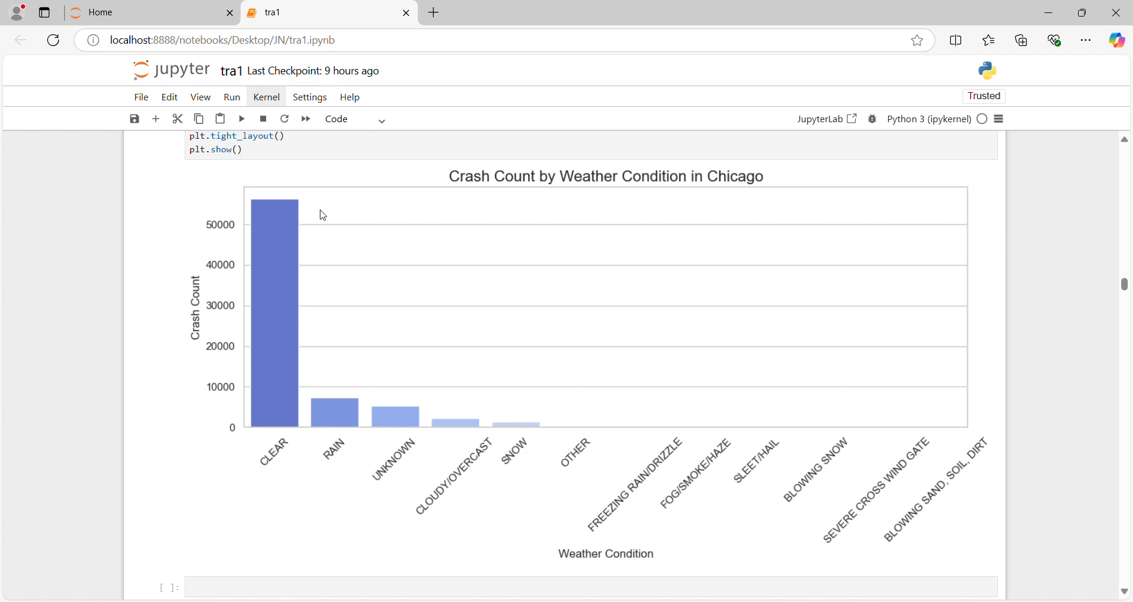
- Run the section 3 cells that extract the hour from crash_date, count accidents per hour and draw the Number of Accidents by Hour line plot
{"action": "key", "text": "shift+Return"}
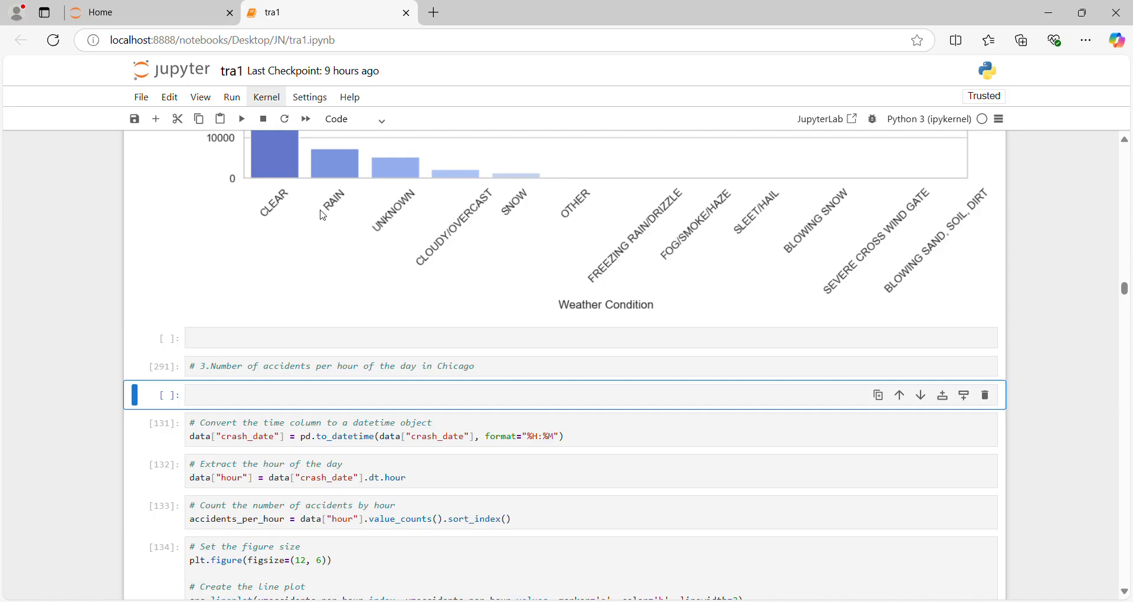
{"action": "key", "text": "shift+Return"}
{"action": "key", "text": "shift+Return"}
{"action": "key", "text": "shift+Return"}
{"action": "key", "text": "shift+Return"}
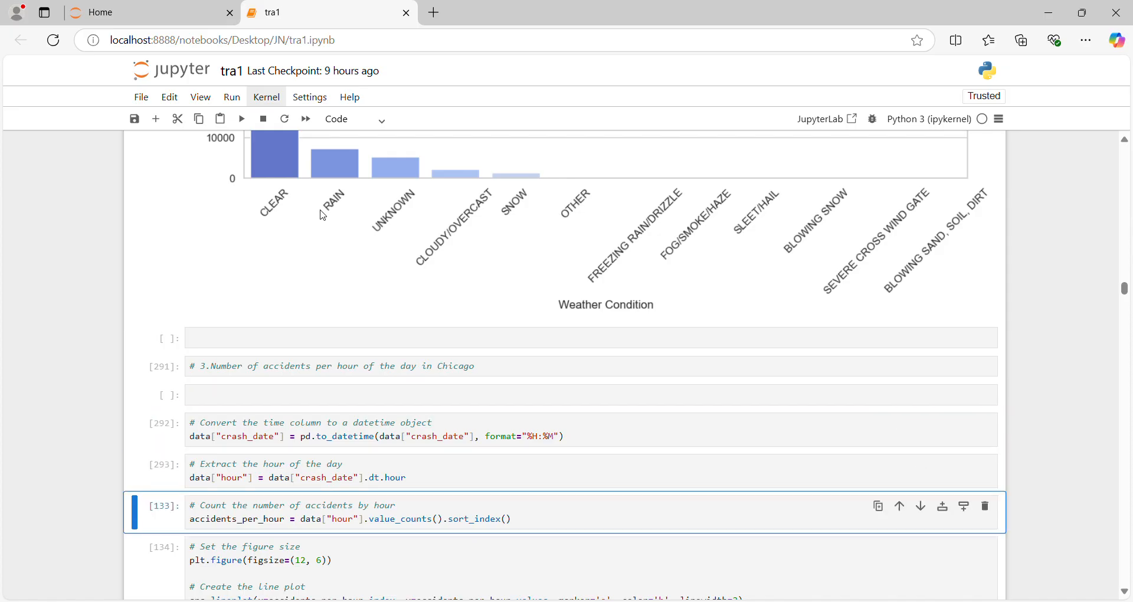
{"action": "key", "text": "shift+Return"}
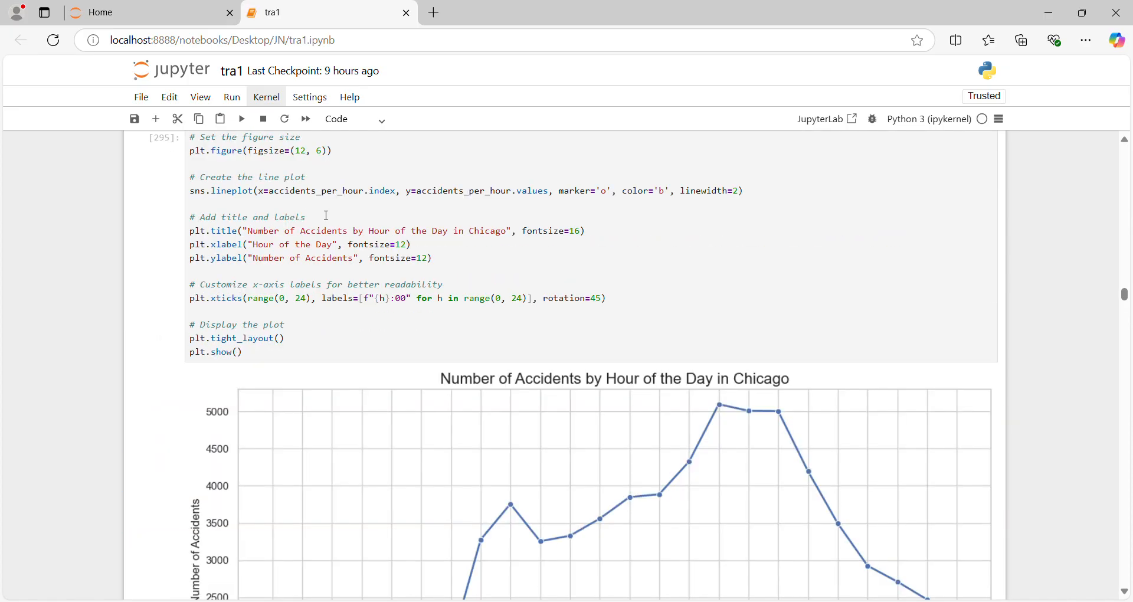
{"action": "scroll", "coordinate": [324, 216], "scroll_direction": "down", "scroll_amount": 3}
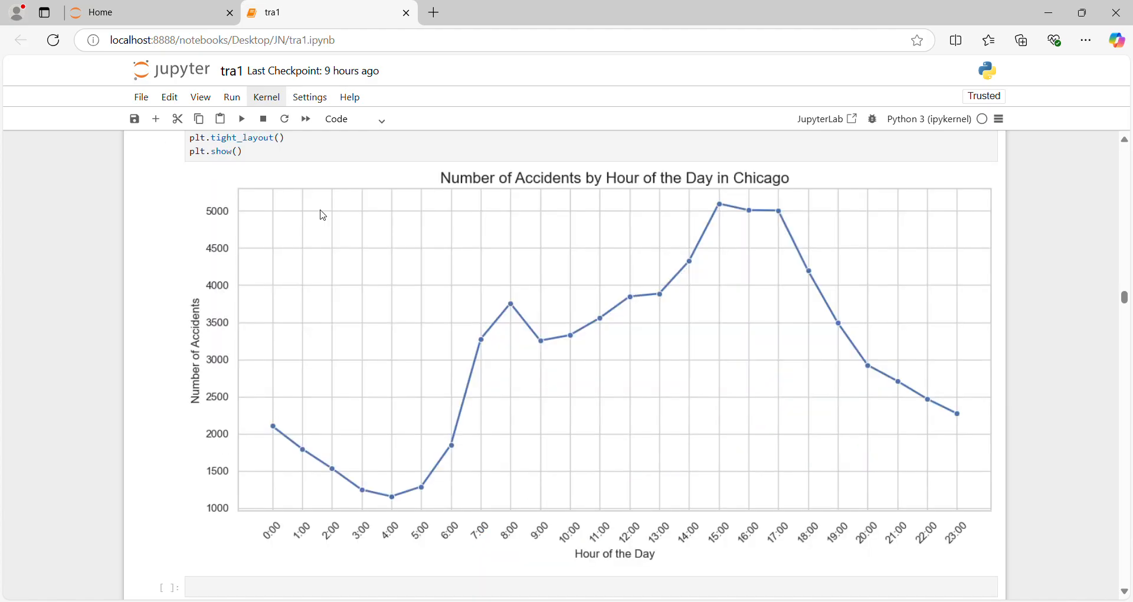
- Run the section 4 cells that check and standardize roadway_surface_cond and plot the Impact of Road Conditions on Traffic Collisions histogram
{"action": "scroll", "coordinate": [323, 216], "scroll_direction": "down", "scroll_amount": 4}
{"action": "key", "text": "Up"}
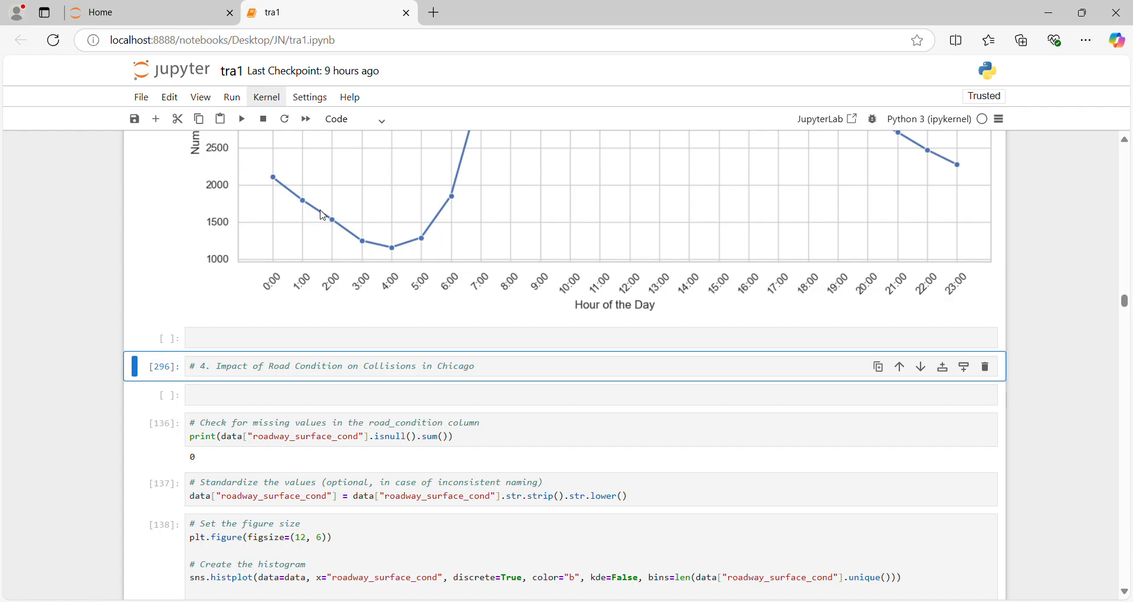
{"action": "key", "text": "shift+Return"}
{"action": "key", "text": "shift+Return"}
{"action": "key", "text": "shift+Return"}
{"action": "key", "text": "shift+Return"}
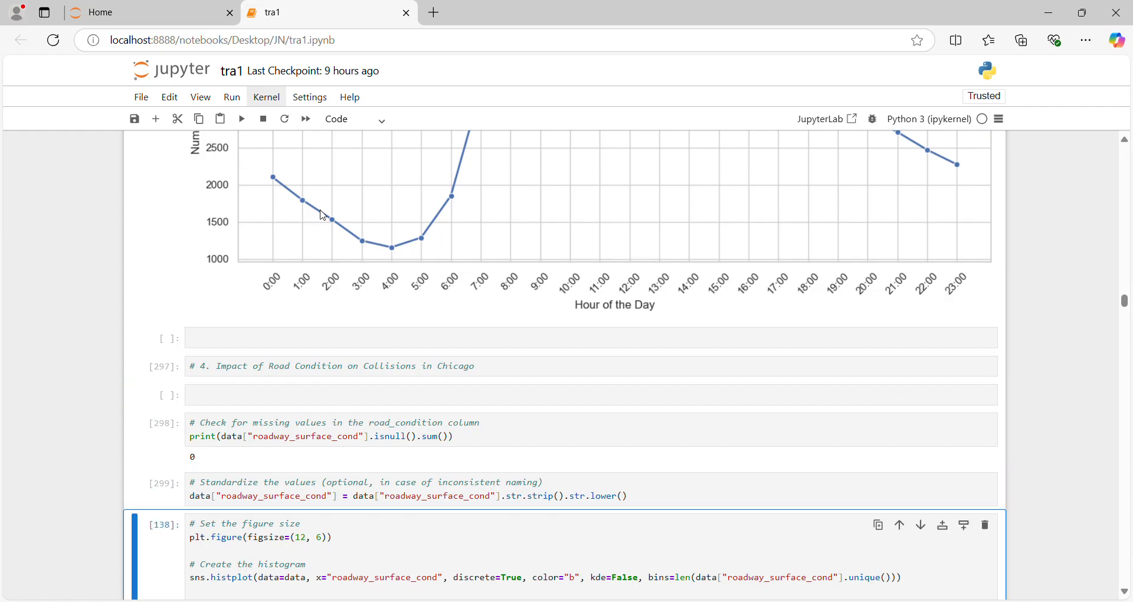
{"action": "scroll", "coordinate": [323, 215], "scroll_direction": "down", "scroll_amount": 5}
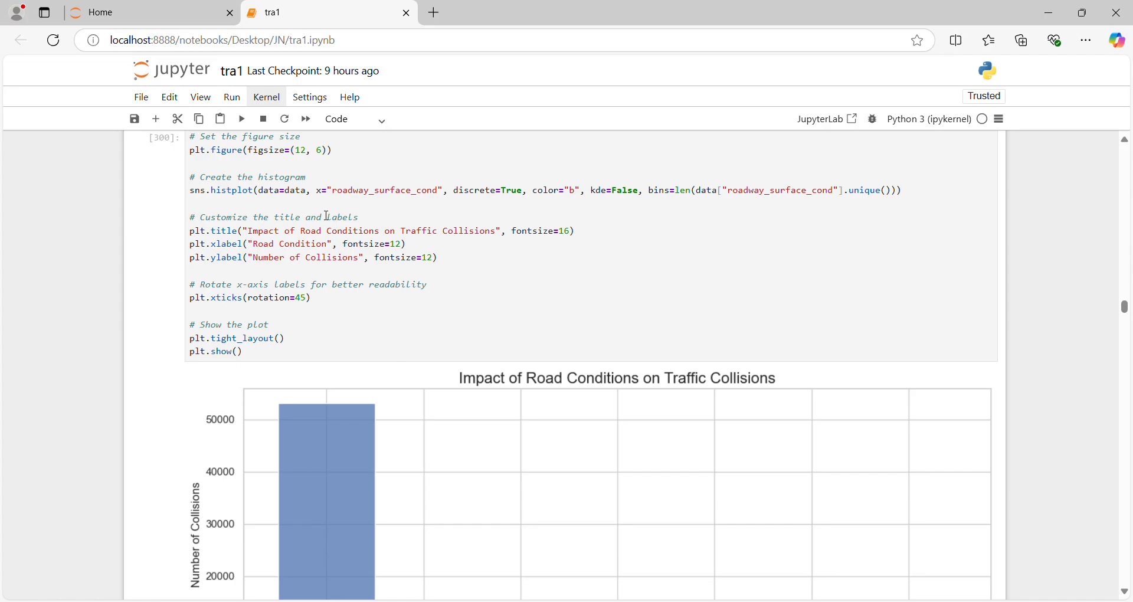
{"action": "scroll", "coordinate": [328, 216], "scroll_direction": "down", "scroll_amount": 3}
{"action": "key", "text": "Up"}
{"action": "key", "text": "Up"}
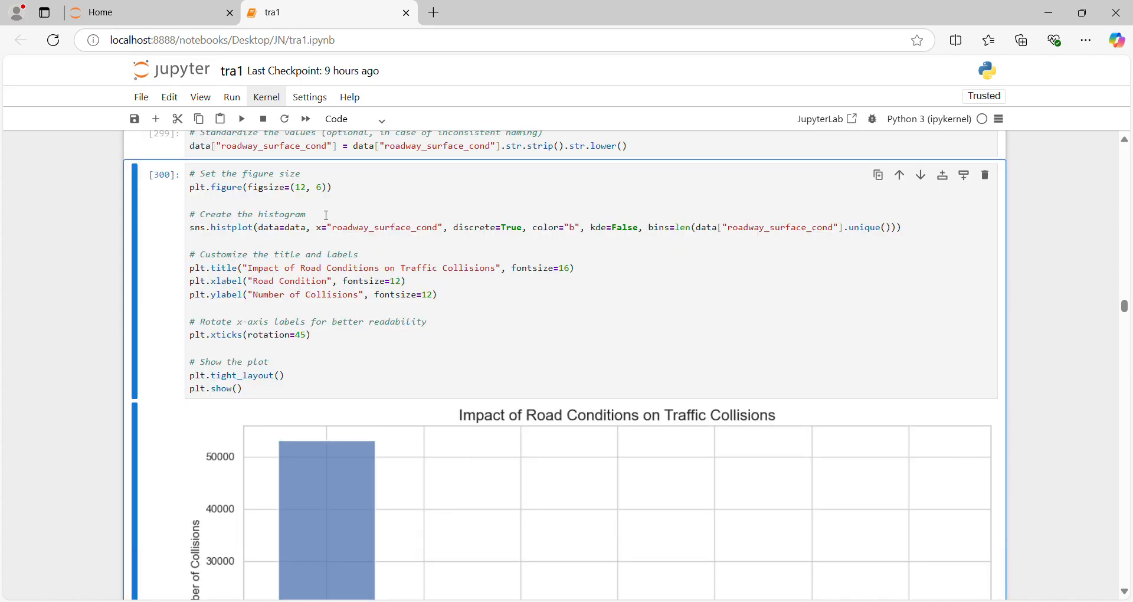
{"action": "scroll", "coordinate": [328, 216], "scroll_direction": "down", "scroll_amount": 3}
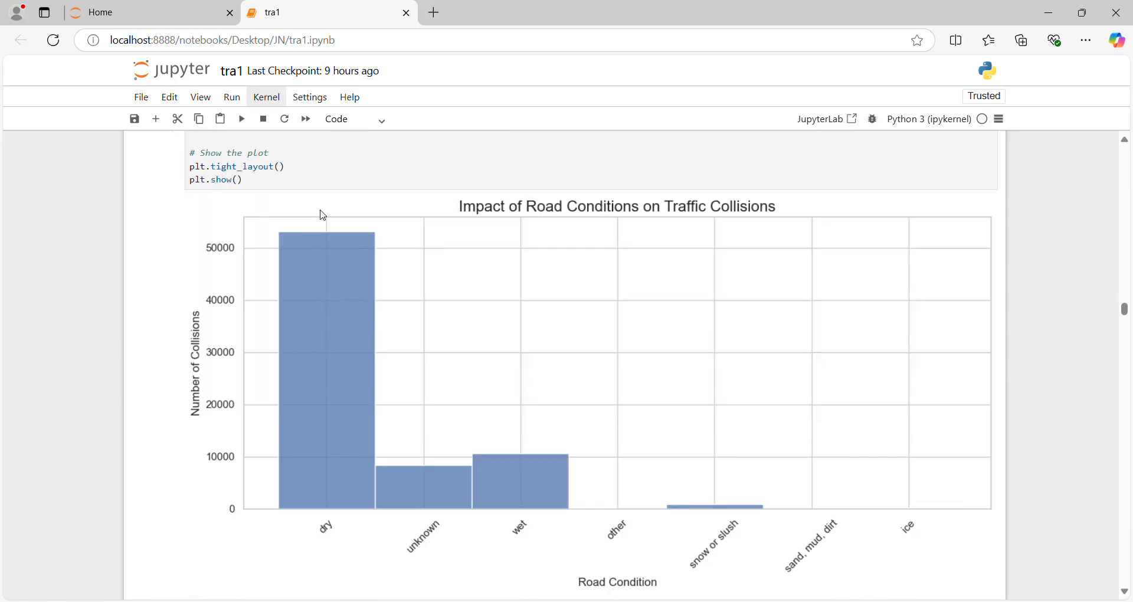
- Run the section 5 cells that print crash_date and injuries_fatal, convert crash_date to datetime, and extract crash_month and crash_day_of_week
{"action": "key", "text": "Down"}
{"action": "key", "text": "Down"}
{"action": "key", "text": "Down"}
{"action": "key", "text": "Down"}
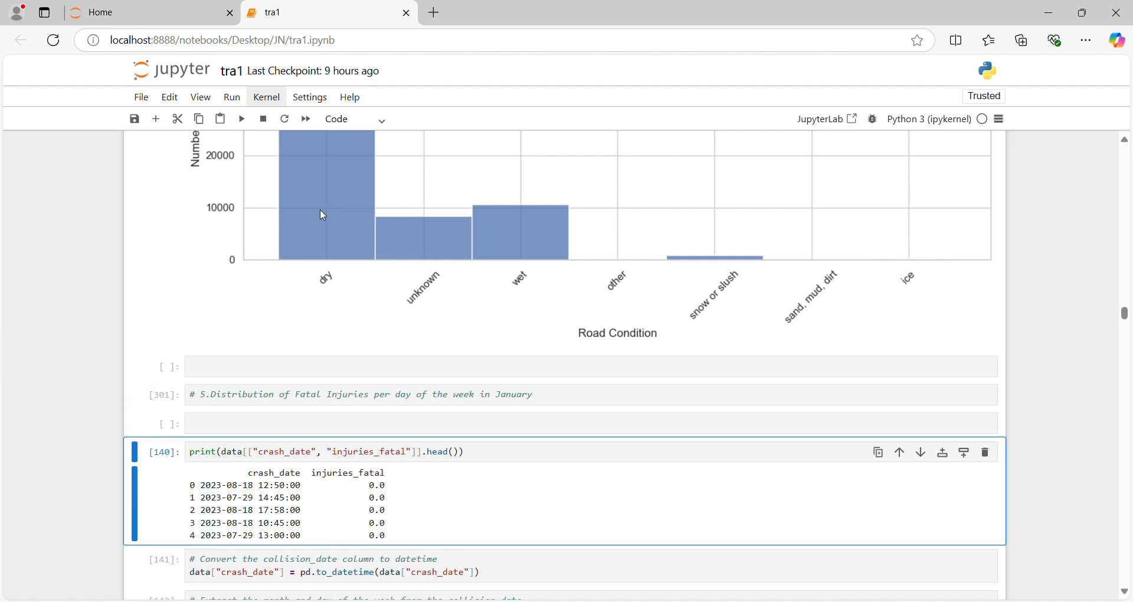
{"action": "key", "text": "shift+Return"}
{"action": "key", "text": "shift+Return"}
{"action": "key", "text": "shift+Return"}
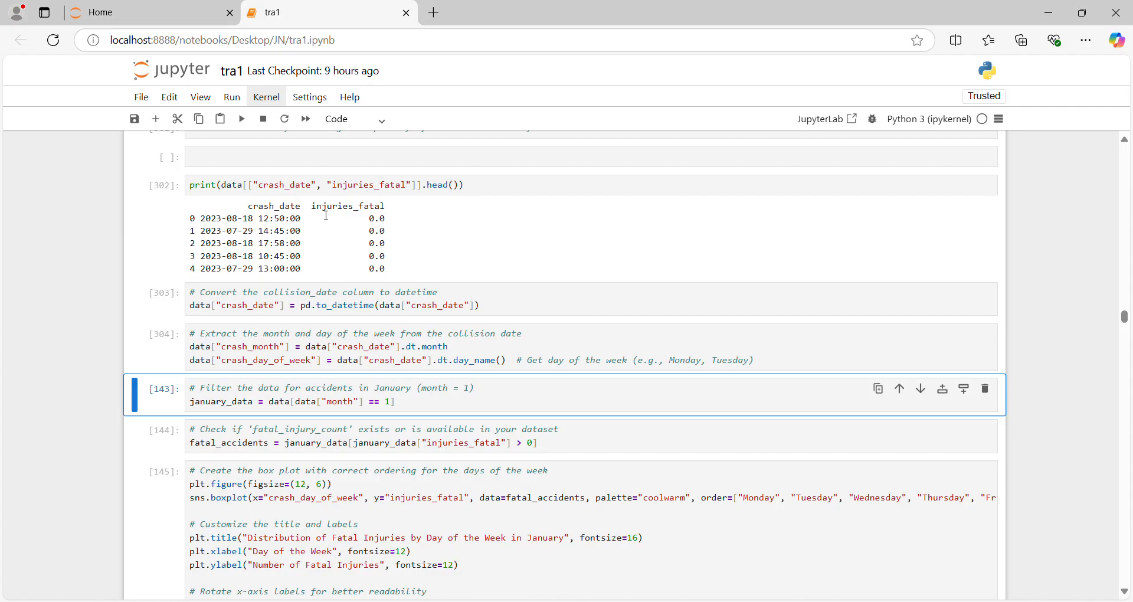
- Run the cells that filter January accidents with injuries_fatal above 0 and plot the Distribution of Fatal Injuries by Day of the Week box plot
{"action": "key", "text": "shift+Return"}
{"action": "key", "text": "shift+Return"}
{"action": "key", "text": "shift+Return"}
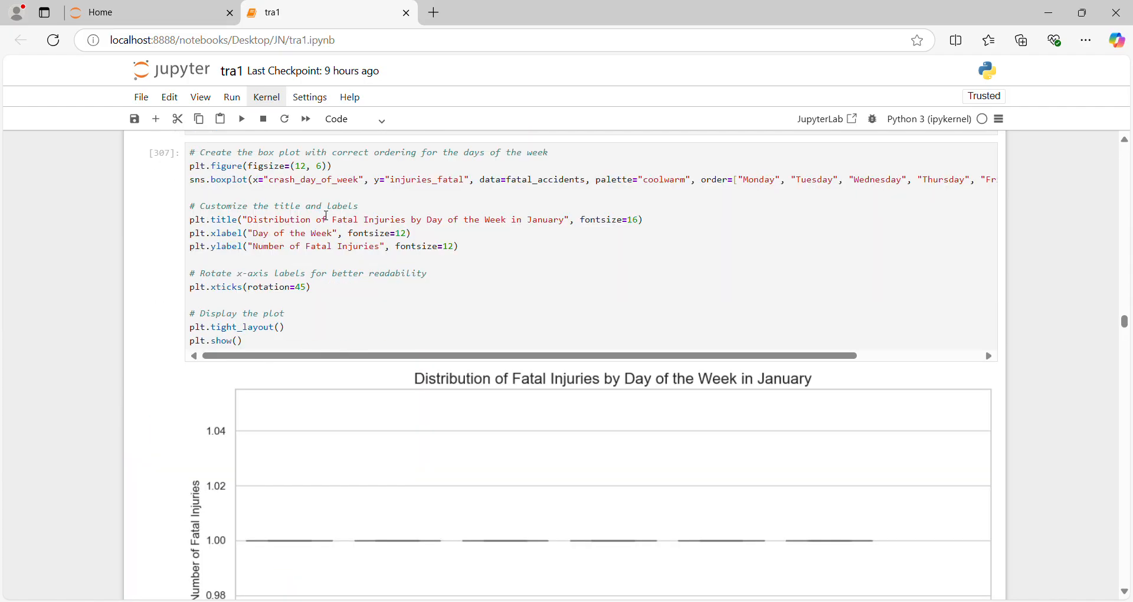
{"action": "scroll", "coordinate": [327, 216], "scroll_direction": "down", "scroll_amount": 3}
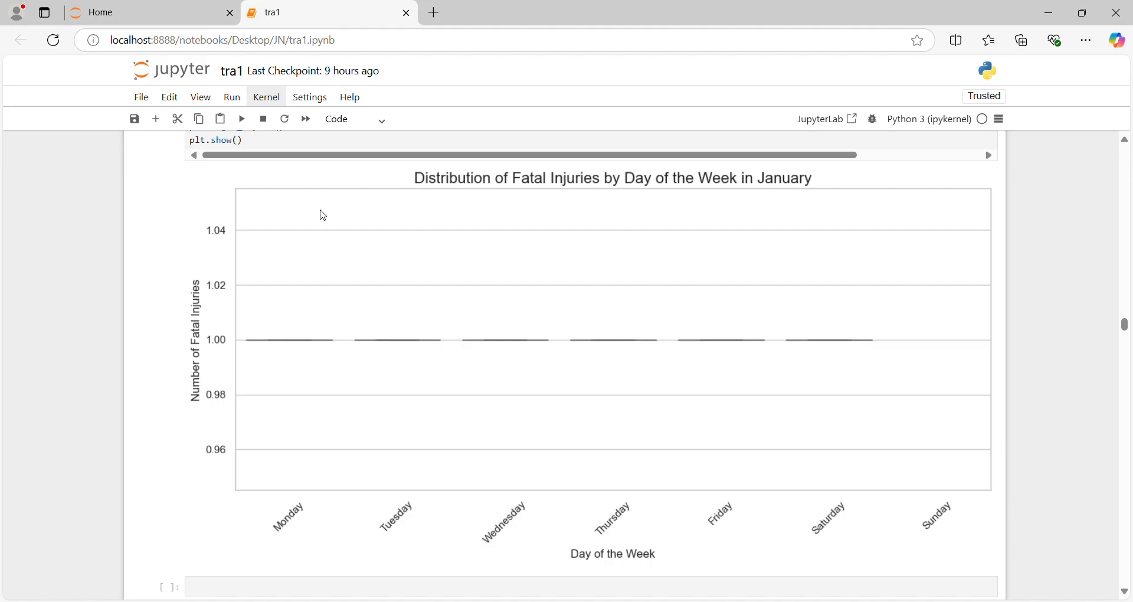
- Run the section 6 cells that list lighting_condition values, count crashes for each and plot the Number of Crashes by Lighting Condition chart
{"action": "key", "text": "shift+Return"}
{"action": "key", "text": "shift+Return"}
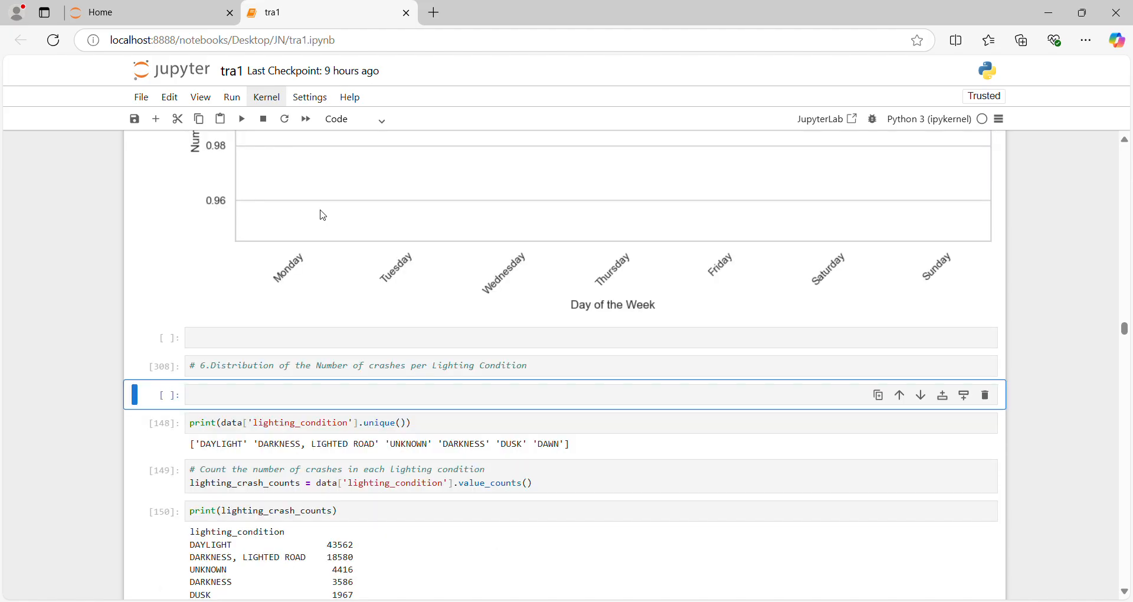
{"action": "key", "text": "Up"}
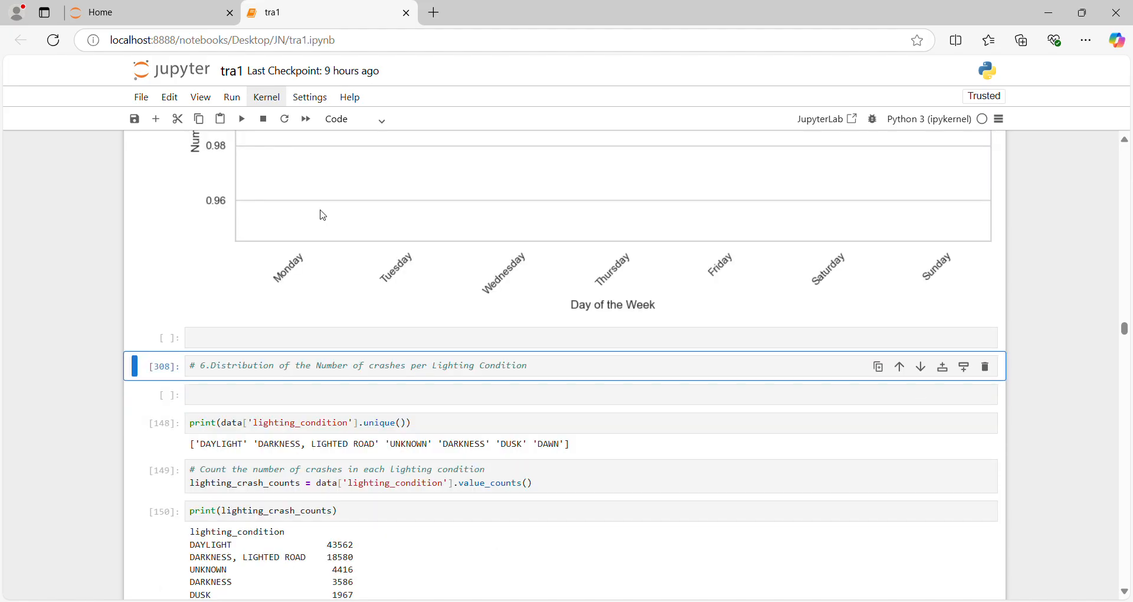
{"action": "key", "text": "shift+Return"}
{"action": "key", "text": "shift+Return"}
{"action": "key", "text": "shift+Return"}
{"action": "key", "text": "shift+Return"}
{"action": "key", "text": "shift+Return"}
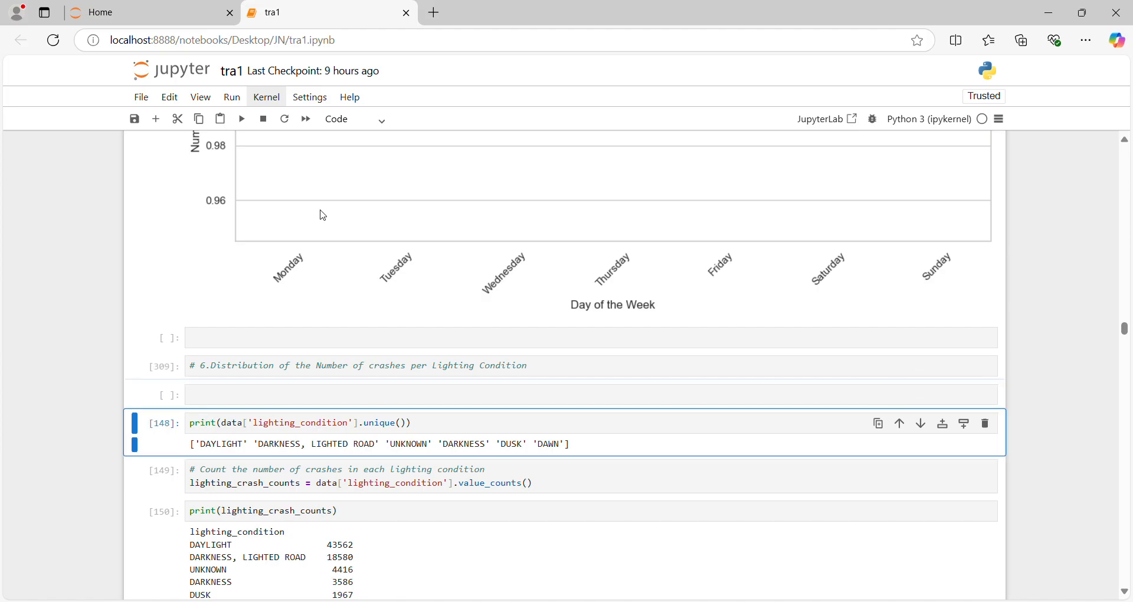
{"action": "key", "text": "shift+Return"}
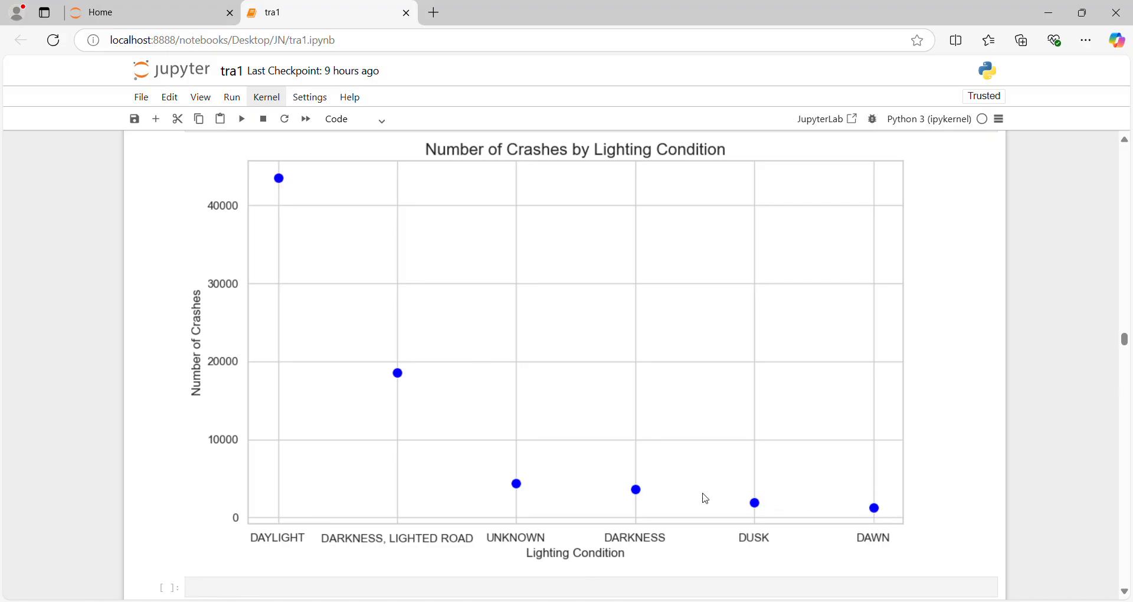
- Run the section 7 cells that list road_defect values, count crashes per defect type and plot the Number of Crashes by Road Defects bar chart
{"action": "scroll", "coordinate": [707, 501], "scroll_direction": "down", "scroll_amount": 4}
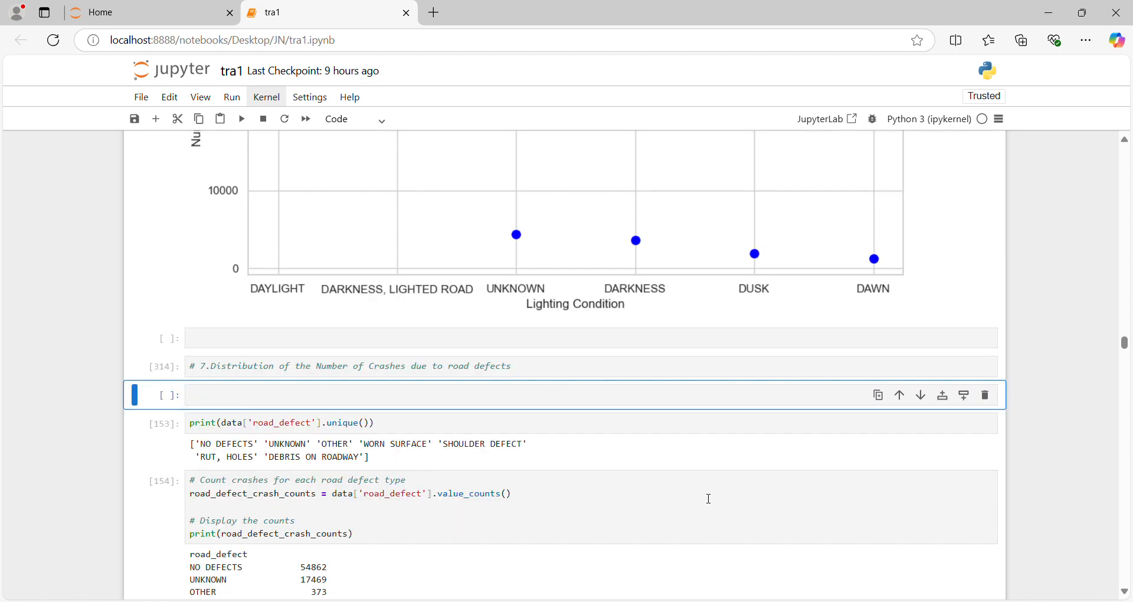
{"action": "key", "text": "Up"}
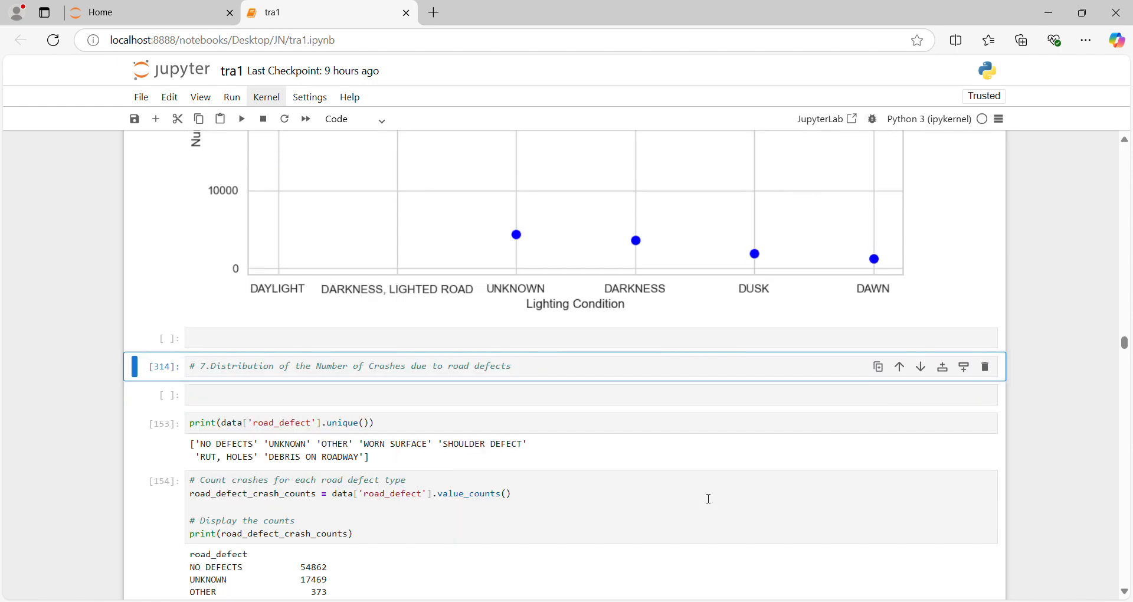
{"action": "key", "text": "Down"}
{"action": "key", "text": "Down"}
{"action": "key", "text": "Down"}
{"action": "key", "text": "Down"}
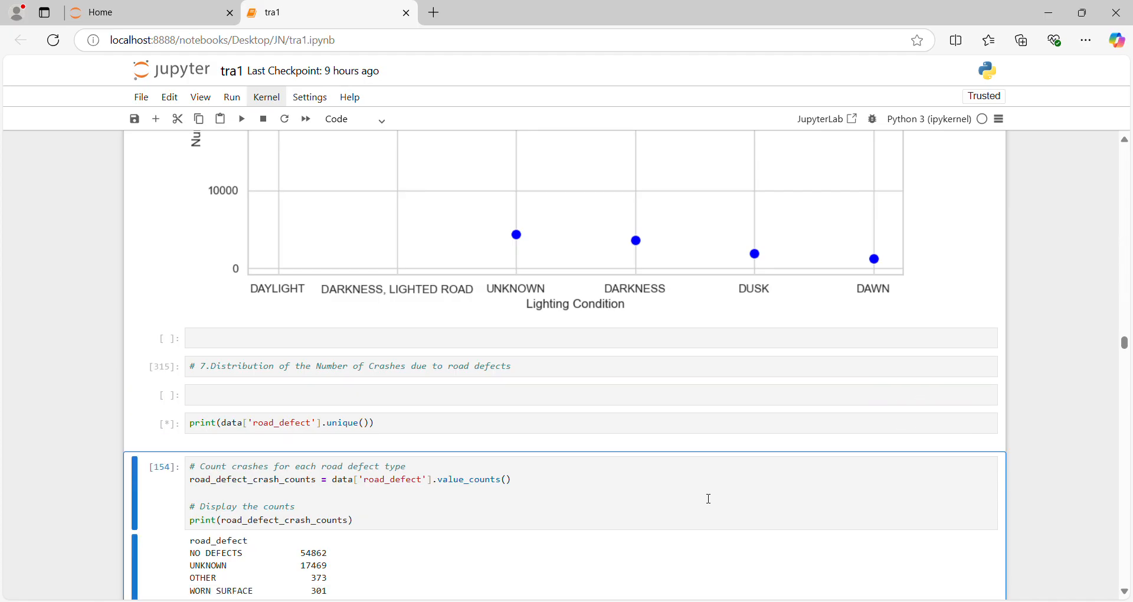
{"action": "key", "text": "Down"}
{"action": "key", "text": "Down"}
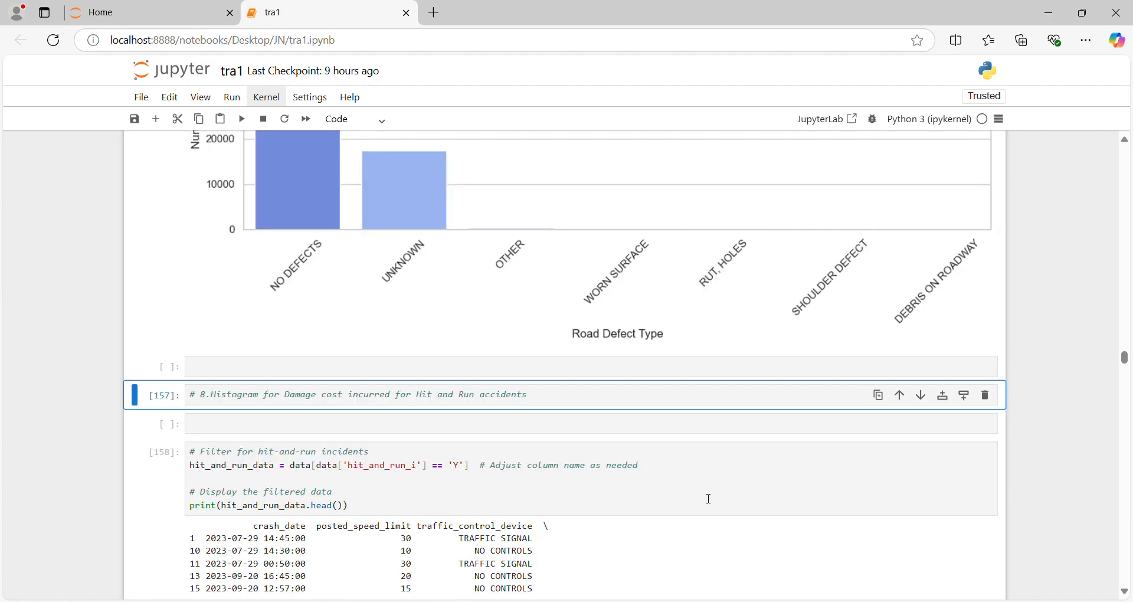
- Review the printed crash counts per road defect type and the Number of Crashes by Road Defects bar chart
{"action": "key", "text": "Up"}
{"action": "key", "text": "Up"}
{"action": "key", "text": "Up"}
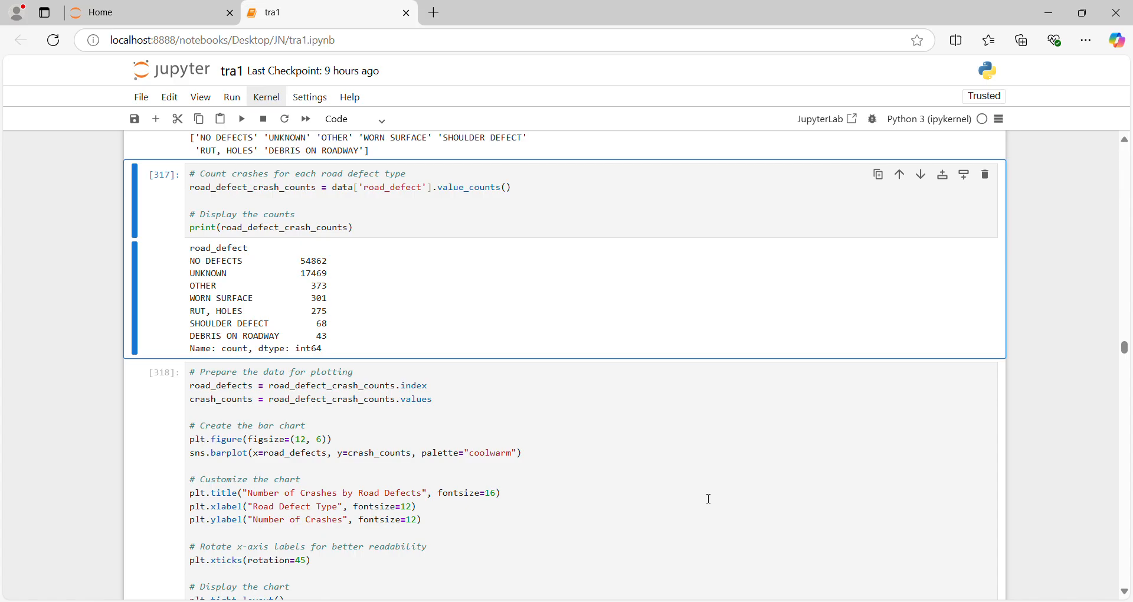
{"action": "key", "text": "Down"}
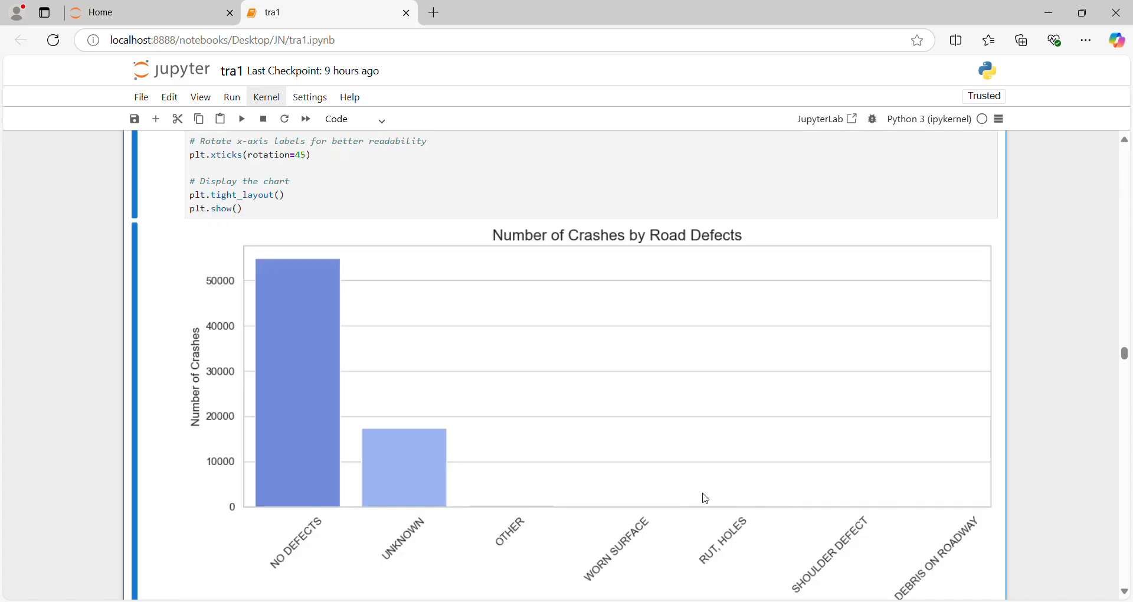
{"action": "key", "text": "Up"}
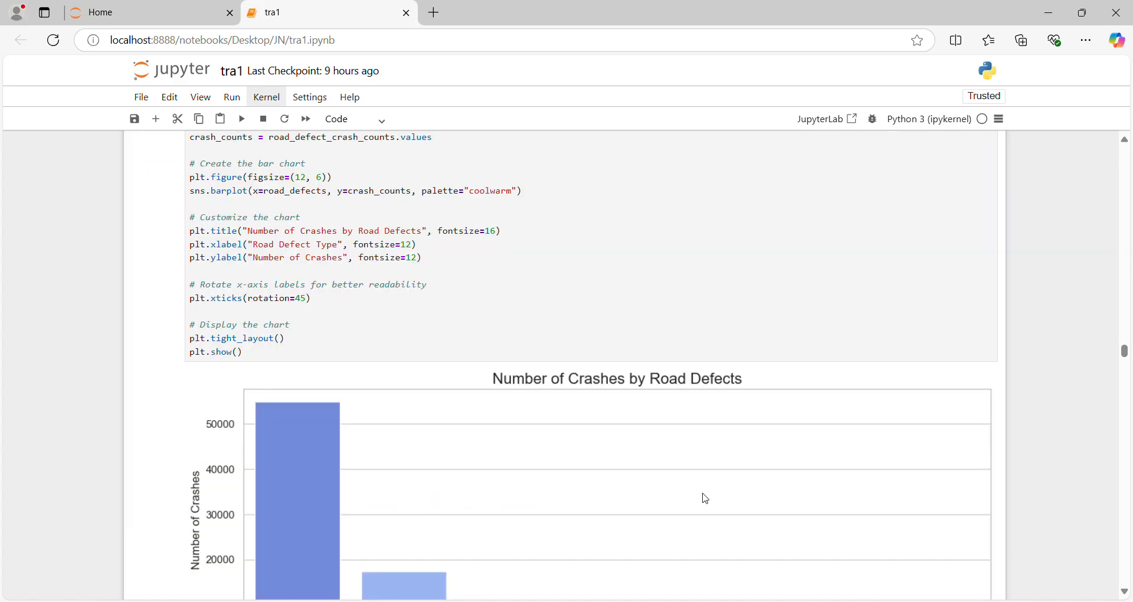
{"action": "key", "text": "Down"}
{"action": "key", "text": "Down"}
{"action": "key", "text": "Down"}
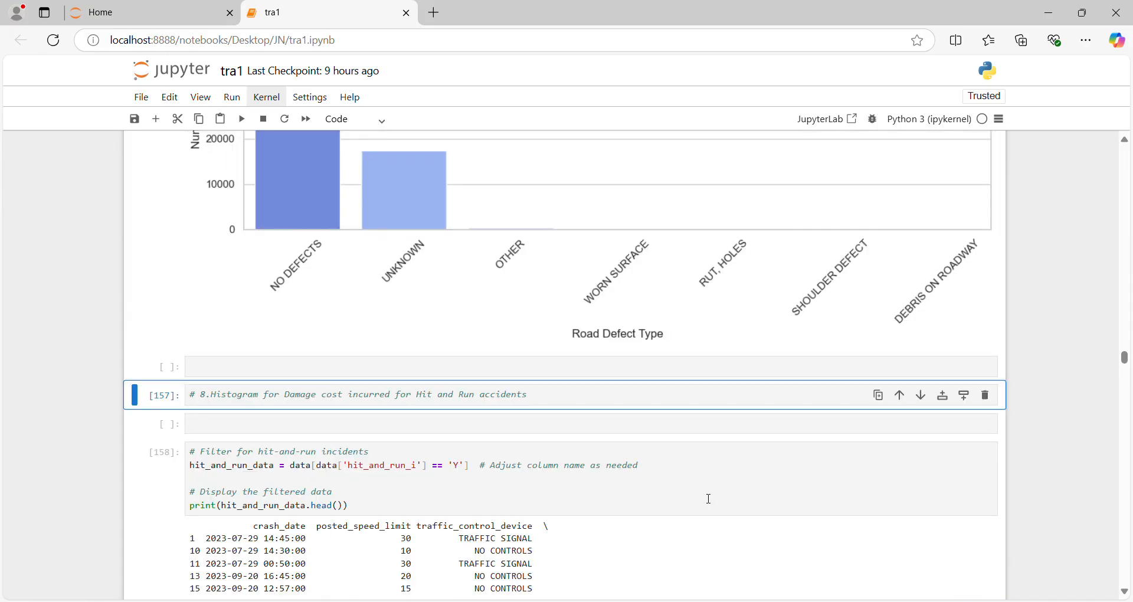
- Run the section 8 cells that filter rows with hit_and_run_i equal to 'Y' into hit_and_run_data and print its first rows
{"action": "left_click", "coordinate": [262, 401]}
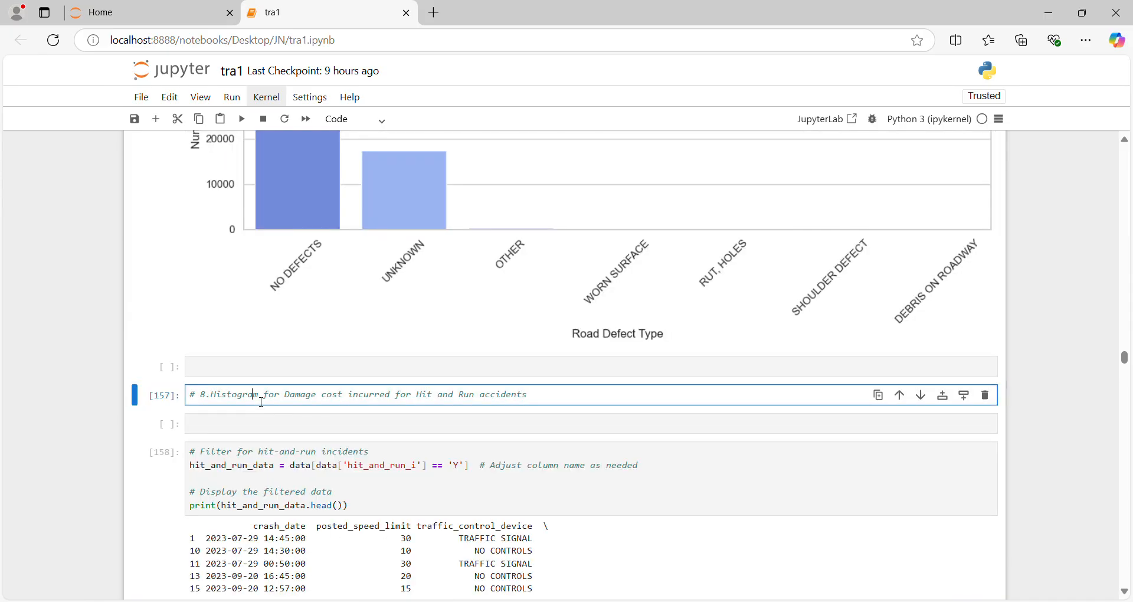
{"action": "key", "text": "shift+Return"}
{"action": "key", "text": "shift+Return"}
{"action": "key", "text": "shift+Return"}
{"action": "key", "text": "shift+Return"}
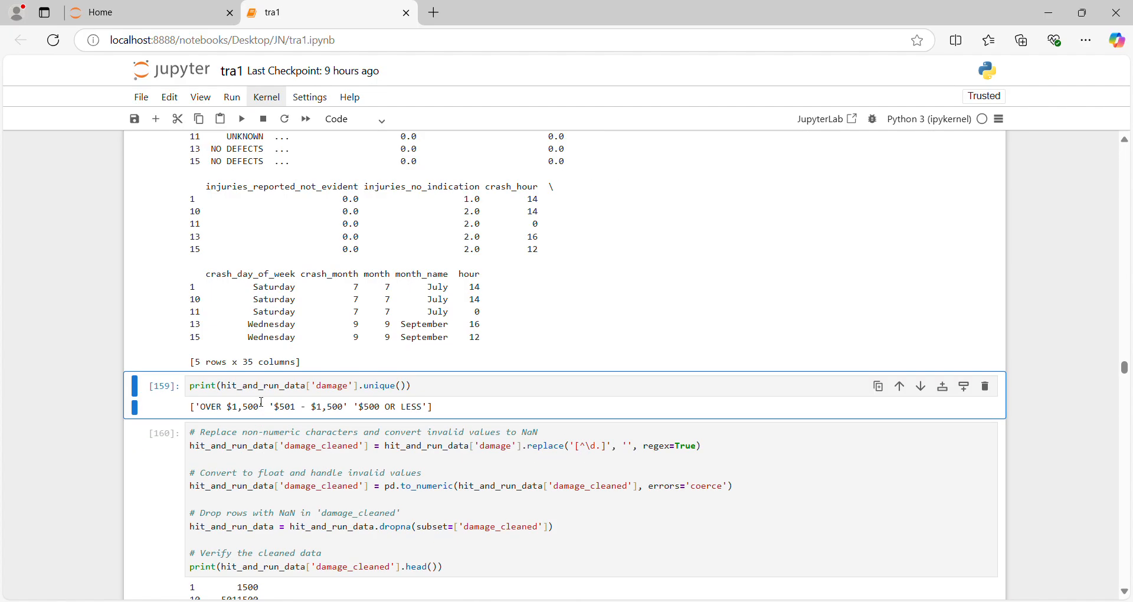
- Run the cells that clean the hit-and-run damage values into damage_cleaned and plot the Histogram of Damage Cost for Hit-and-Run Incidents
{"action": "key", "text": "shift+Return"}
{"action": "key", "text": "shift+Return"}
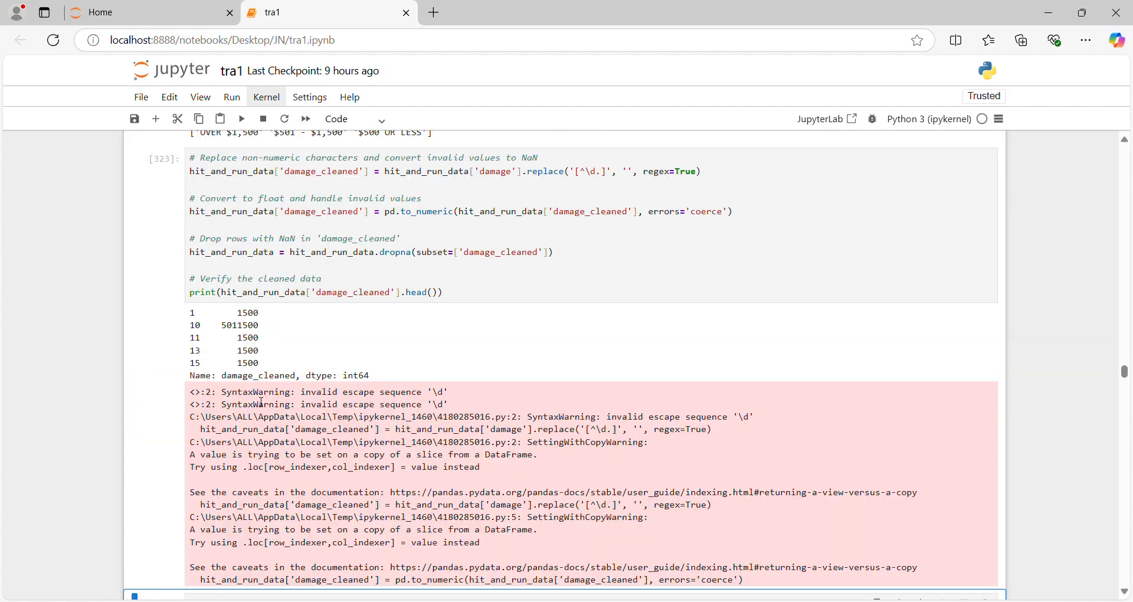
{"action": "key", "text": "shift+Return"}
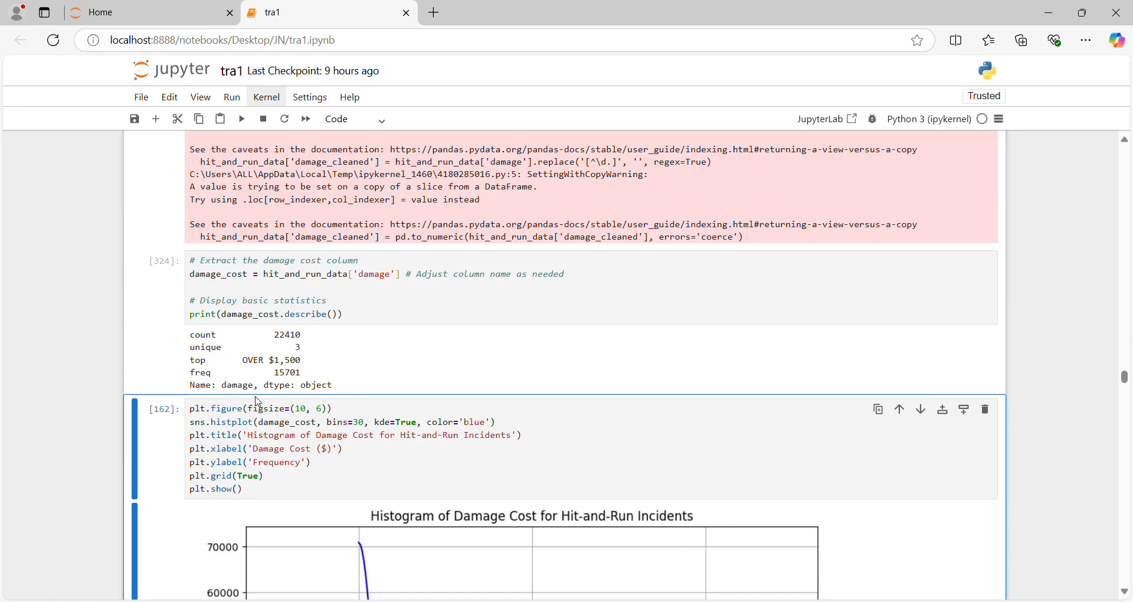
{"action": "key", "text": "shift+Return"}
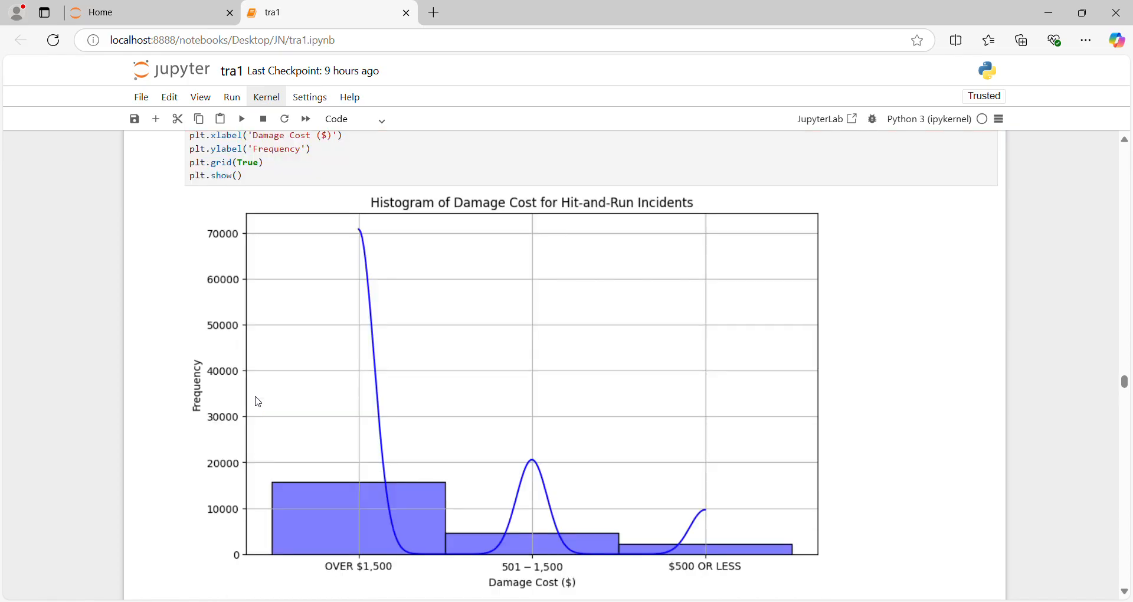
- Run the section 9 cells that convert crash_date and date_police_notified to datetime, drop rows missing either one and print the first rows
{"action": "key", "text": "shift+Return"}
{"action": "key", "text": "shift+Return"}
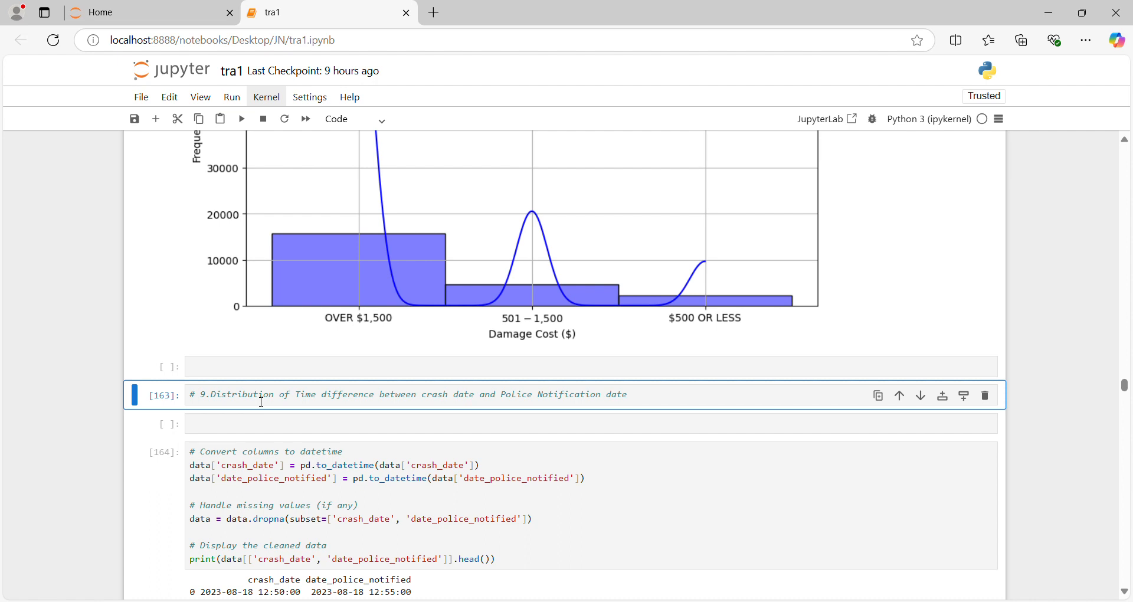
{"action": "key", "text": "shift+Return"}
{"action": "key", "text": "shift+Return"}
{"action": "key", "text": "shift+Return"}
{"action": "key", "text": "shift+Return"}
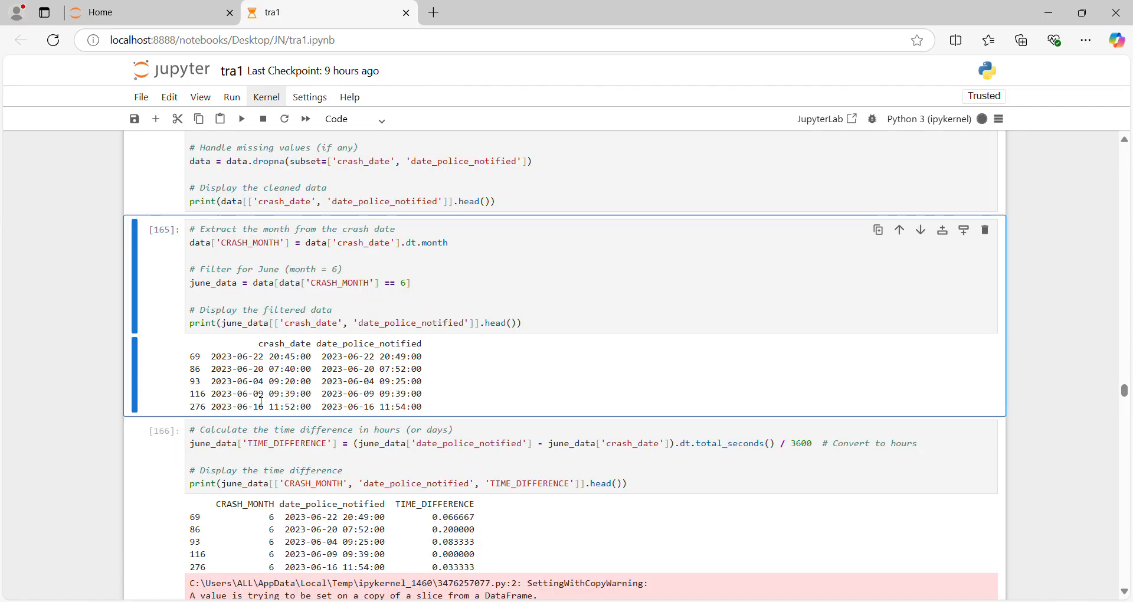
- Run the cells that filter June crashes, compute TIME_DIFFERENCE in hours and plot its box plot by crash_day_of_week
{"action": "key", "text": "shift+Return"}
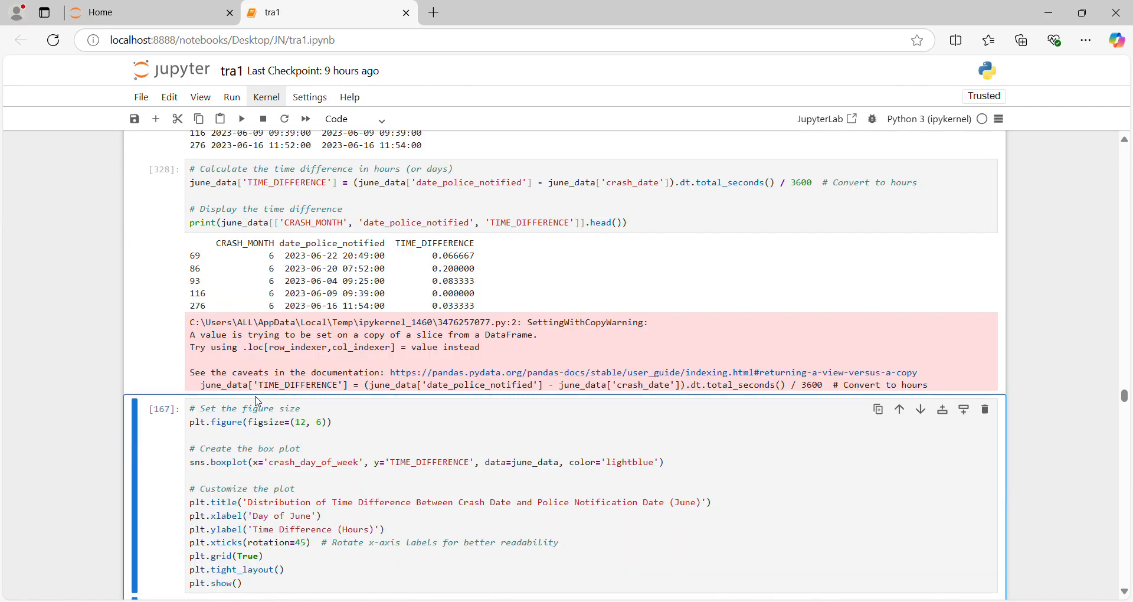
{"action": "key", "text": "shift+Return"}
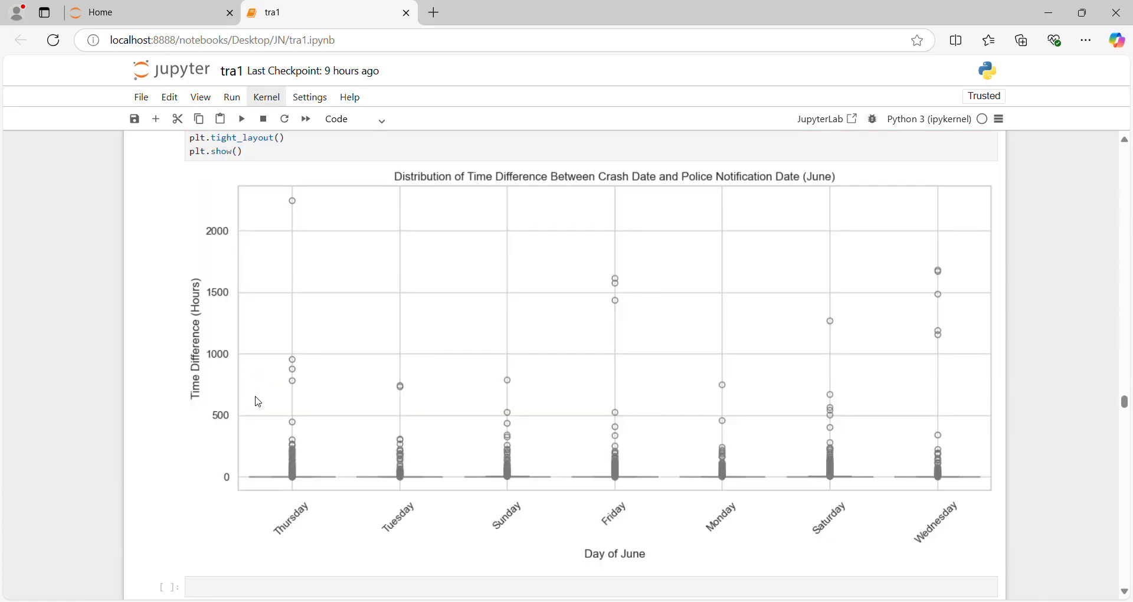
{"action": "key", "text": "shift+Return"}
- Run the section 10 cells that count prim_contributory_cause values and plot the Top 10 Primary Contributory Causes in Traffic Collisions bar chart
{"action": "key", "text": "shift+Return"}
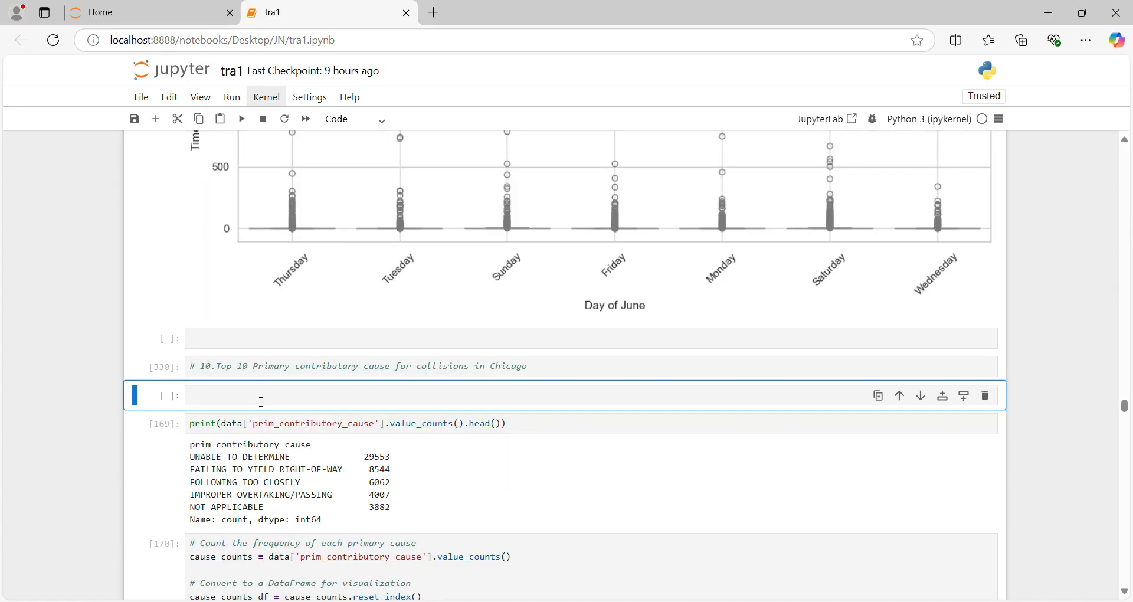
{"action": "key", "text": "Up"}
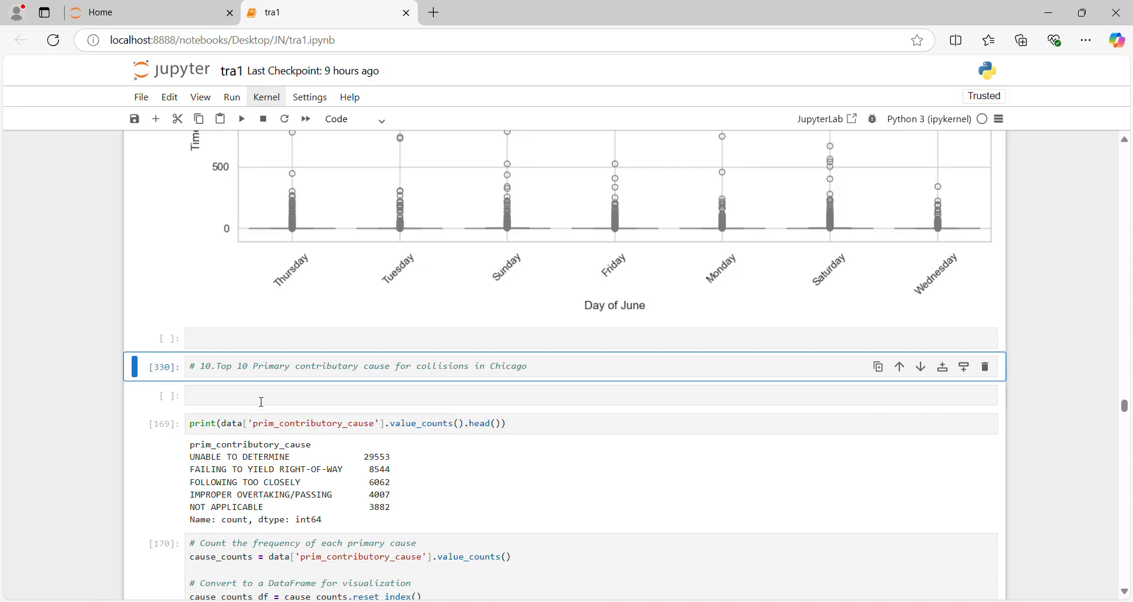
{"action": "key", "text": "Down"}
{"action": "key", "text": "Down"}
{"action": "key", "text": "Down"}
{"action": "key", "text": "Down"}
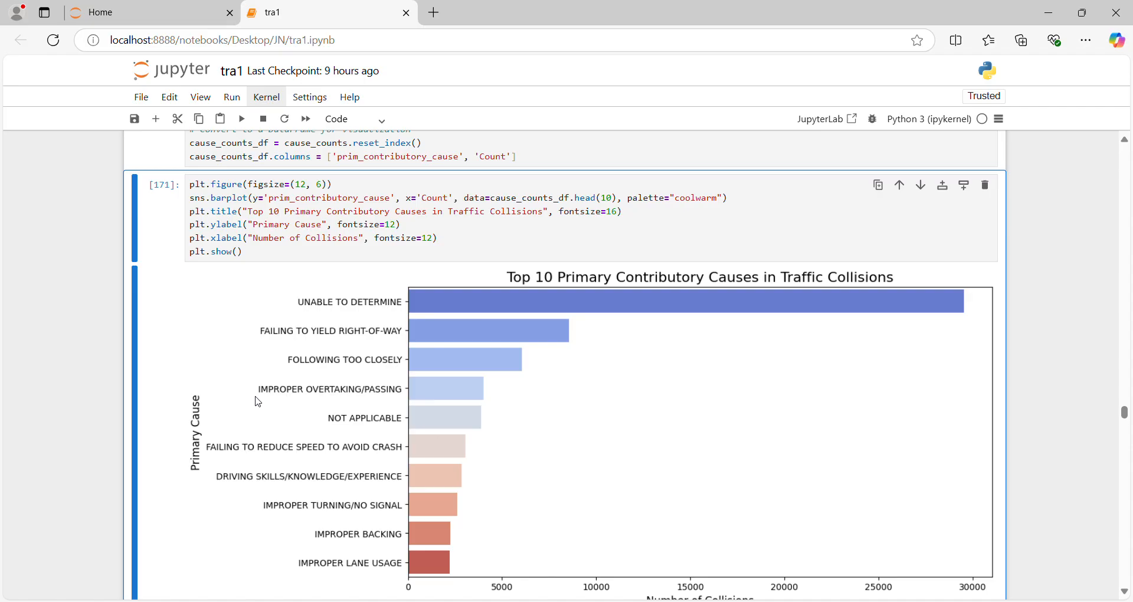
{"action": "key", "text": "shift+Return"}
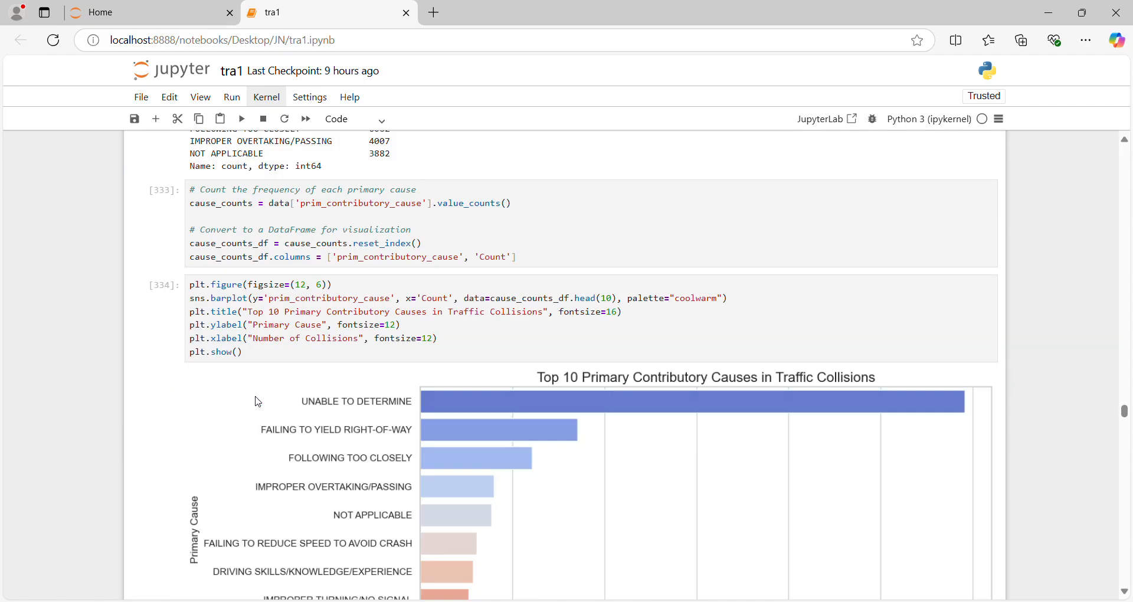
{"action": "scroll", "coordinate": [258, 403], "scroll_direction": "down", "scroll_amount": 6}
- Run the section 11 cells that sum each injury type into injury_counts and plot the injury distribution as a pie chart
{"action": "left_click", "coordinate": [261, 403]}
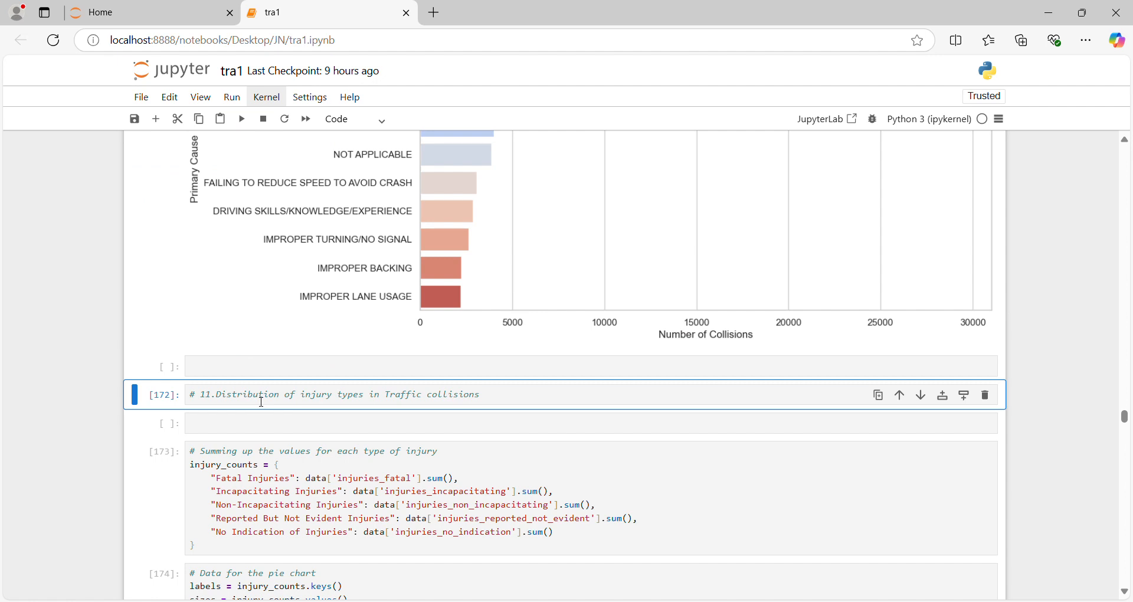
{"action": "key", "text": "shift+Return"}
{"action": "key", "text": "shift+Return"}
{"action": "key", "text": "shift+Return"}
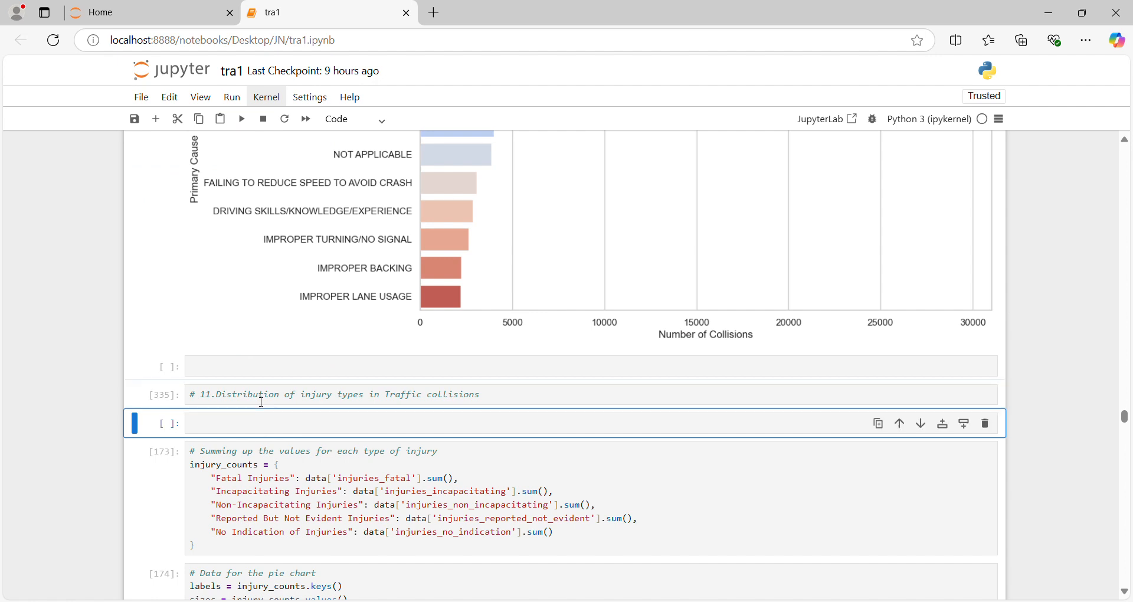
{"action": "key", "text": "shift+Return"}
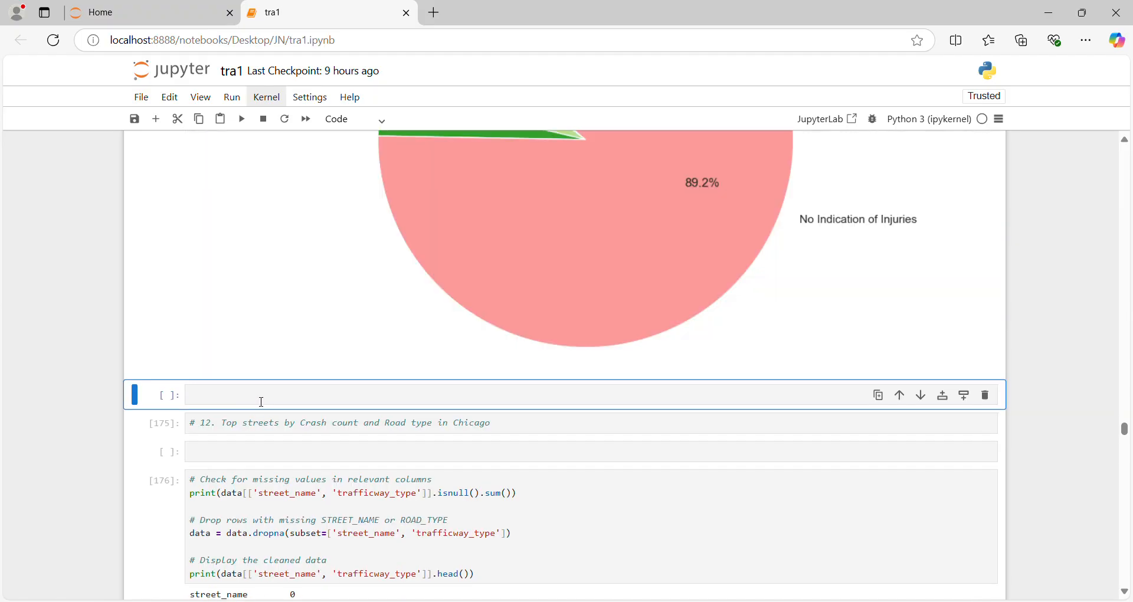
{"action": "scroll", "coordinate": [261, 403], "scroll_direction": "up", "scroll_amount": 7}
{"action": "scroll", "coordinate": [253, 400], "scroll_direction": "down", "scroll_amount": 3}
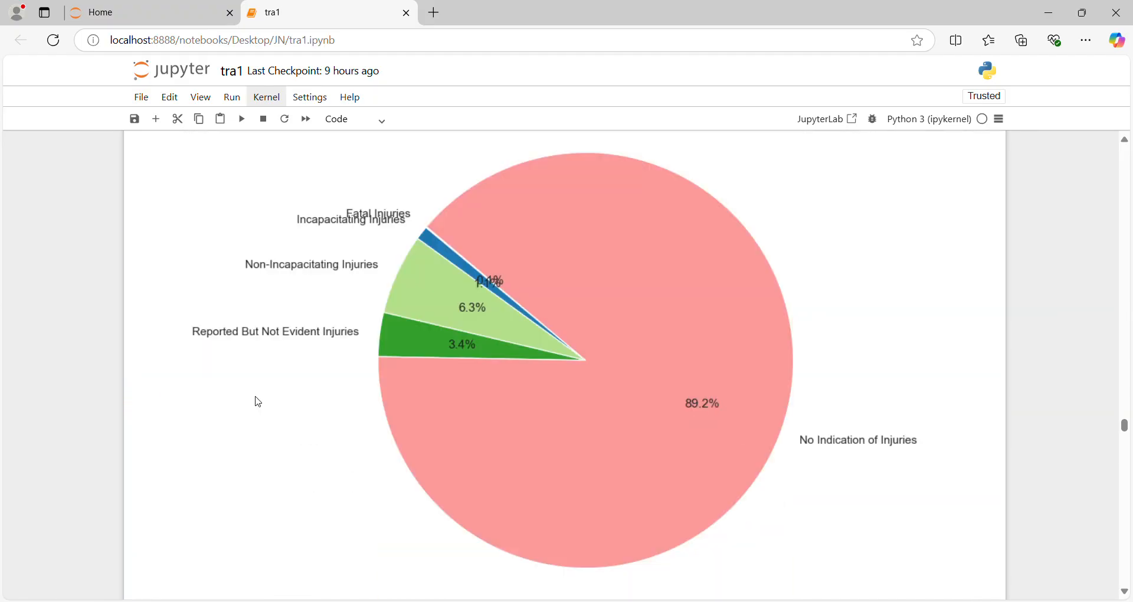
- Run the section 12 cells that drop rows missing street_name or trafficway_type and print the frequency of each road type
{"action": "scroll", "coordinate": [259, 403], "scroll_direction": "down", "scroll_amount": 4}
{"action": "left_click", "coordinate": [261, 402]}
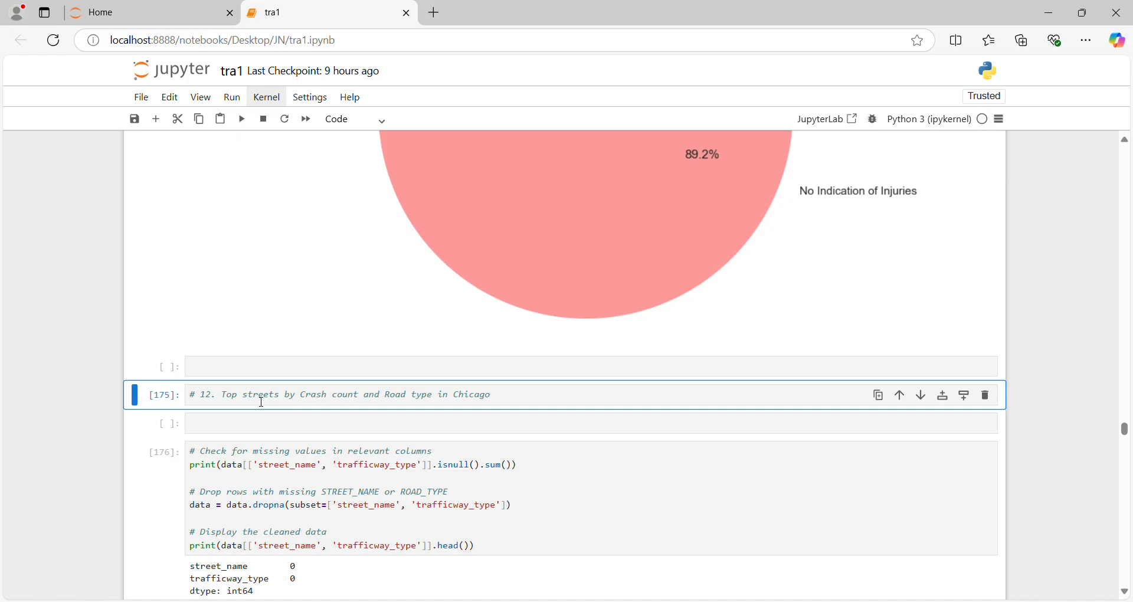
{"action": "key", "text": "Down"}
{"action": "key", "text": "Down"}
{"action": "key", "text": "Down"}
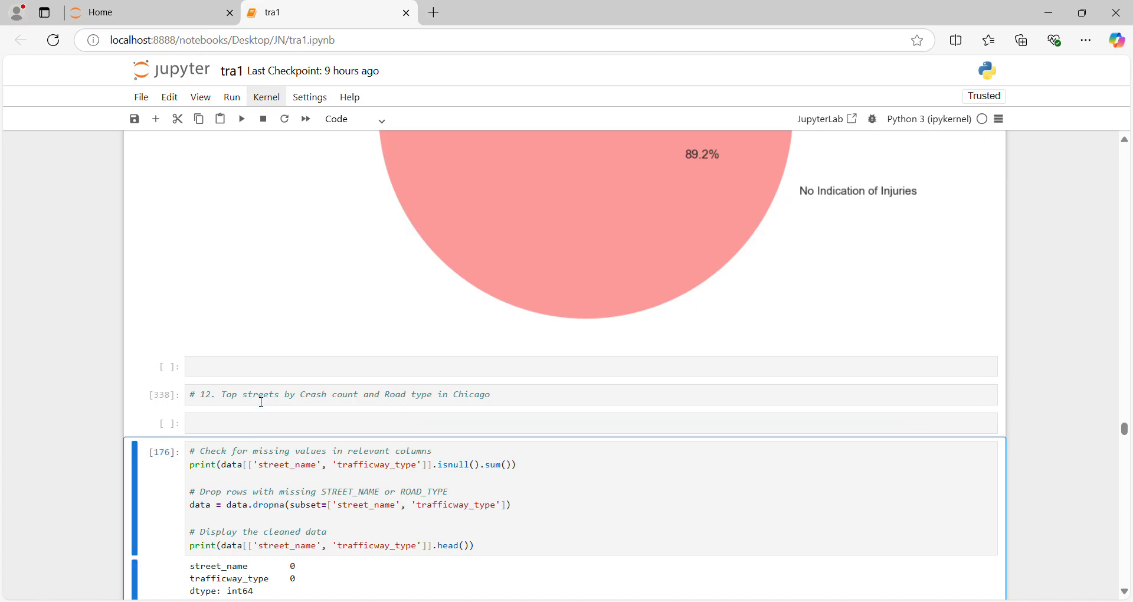
{"action": "key", "text": "shift+Return"}
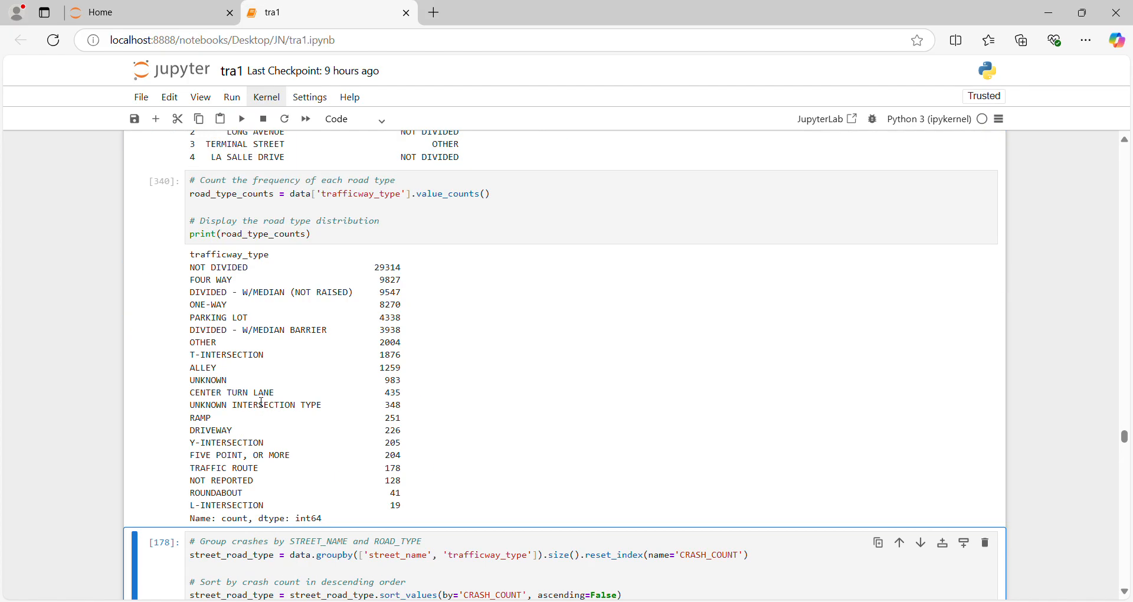
- Run the cells that group crashes by street and road type and plot the Top Streets by Crash Count and Road Type bar chart
{"action": "key", "text": "shift+Return"}
{"action": "key", "text": "shift+Return"}
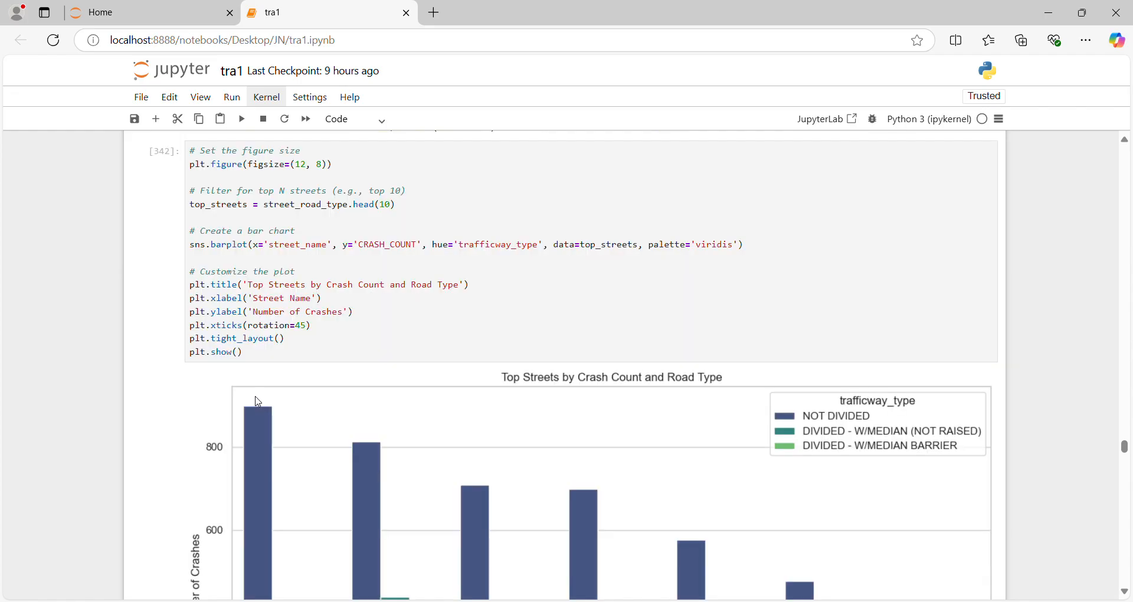
{"action": "scroll", "coordinate": [257, 403], "scroll_direction": "down", "scroll_amount": 5}
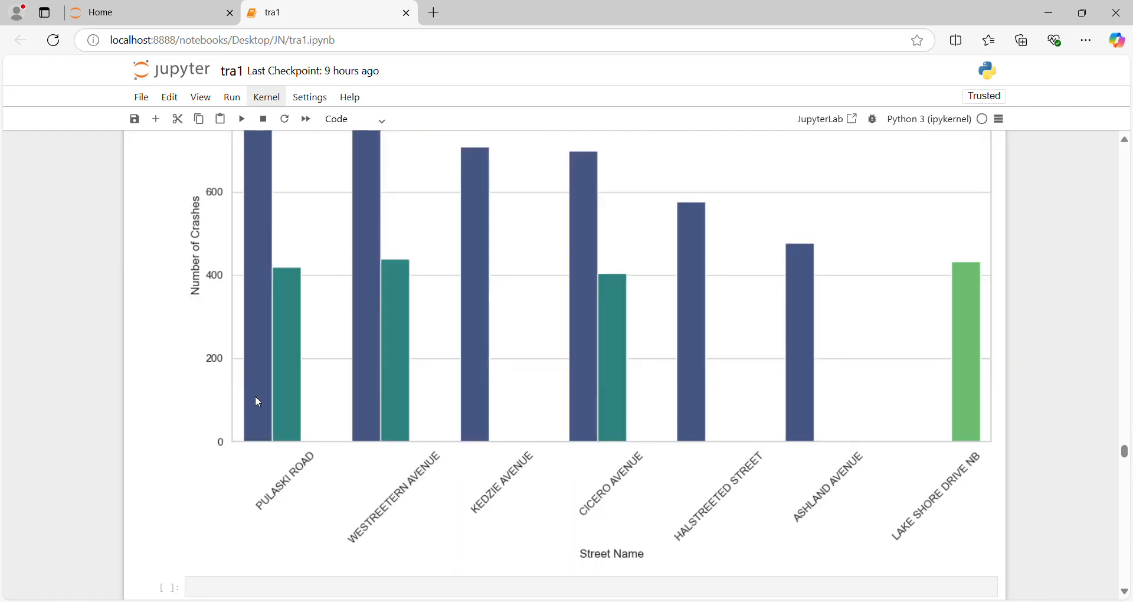
{"action": "key", "text": "Up"}
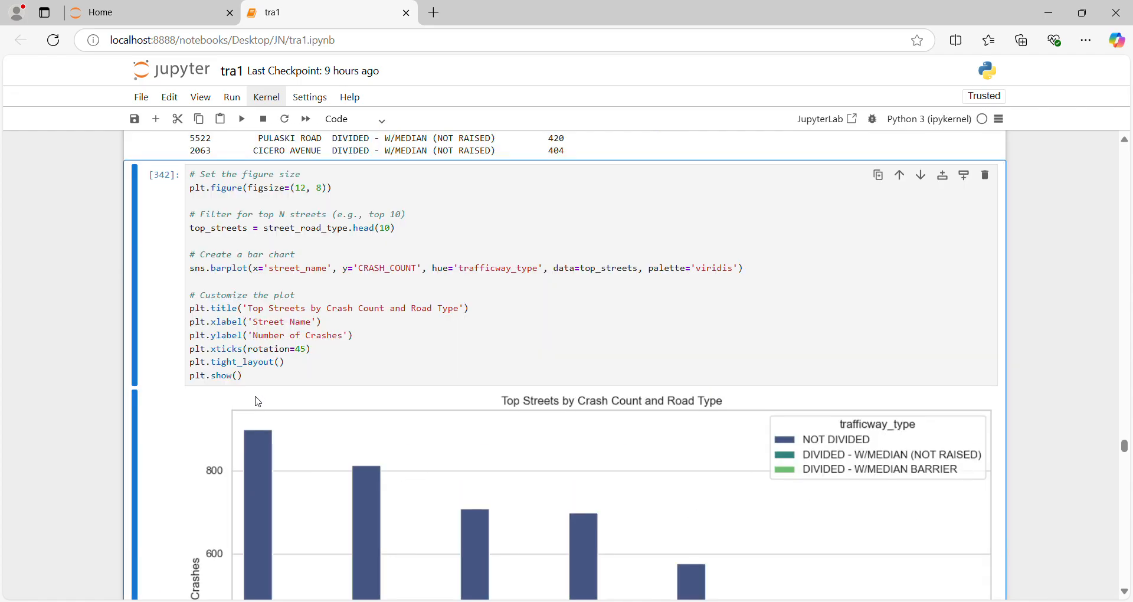
{"action": "scroll", "coordinate": [259, 403], "scroll_direction": "down", "scroll_amount": 5}
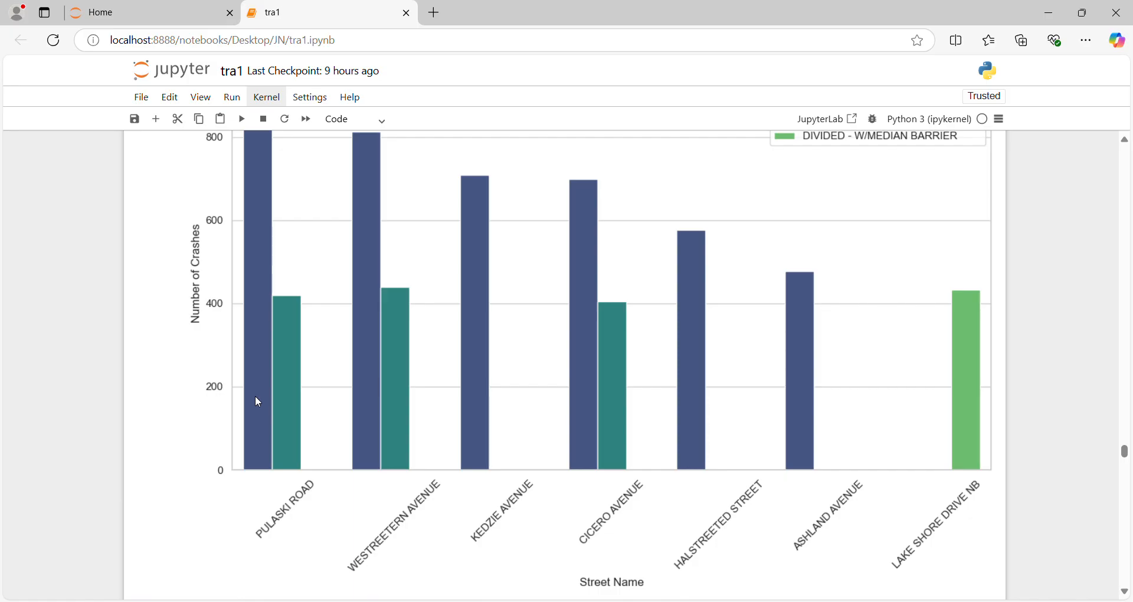
- Run the section 13 cells that build the pivot table and plot the Heatmap of Weather Conditions and Severity Levels
{"action": "scroll", "coordinate": [259, 403], "scroll_direction": "down", "scroll_amount": 4}
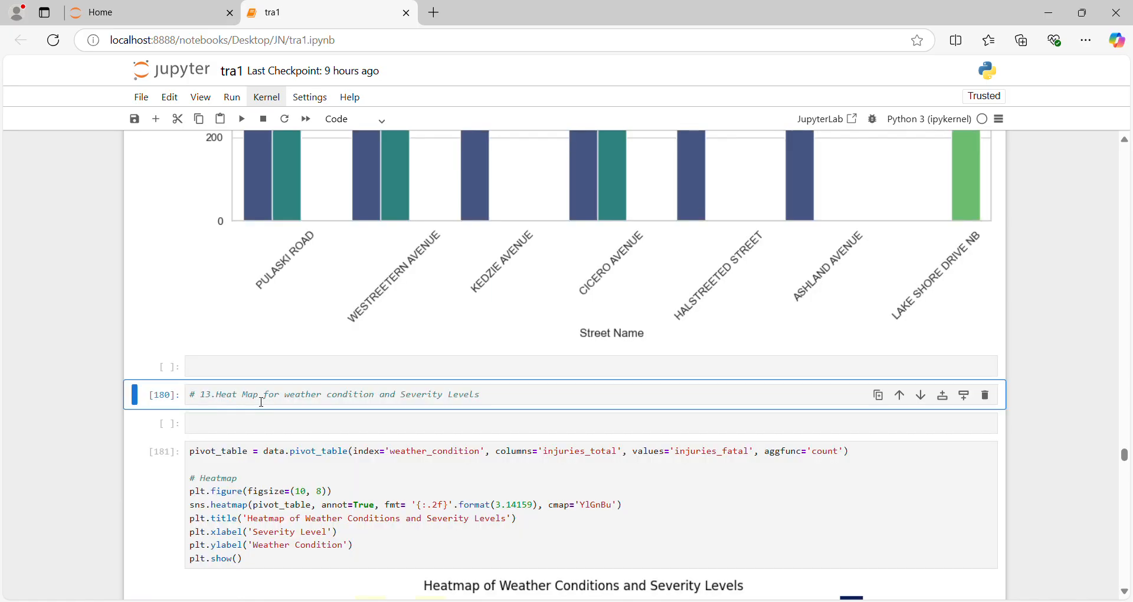
{"action": "key", "text": "shift+Return"}
{"action": "key", "text": "shift+Return"}
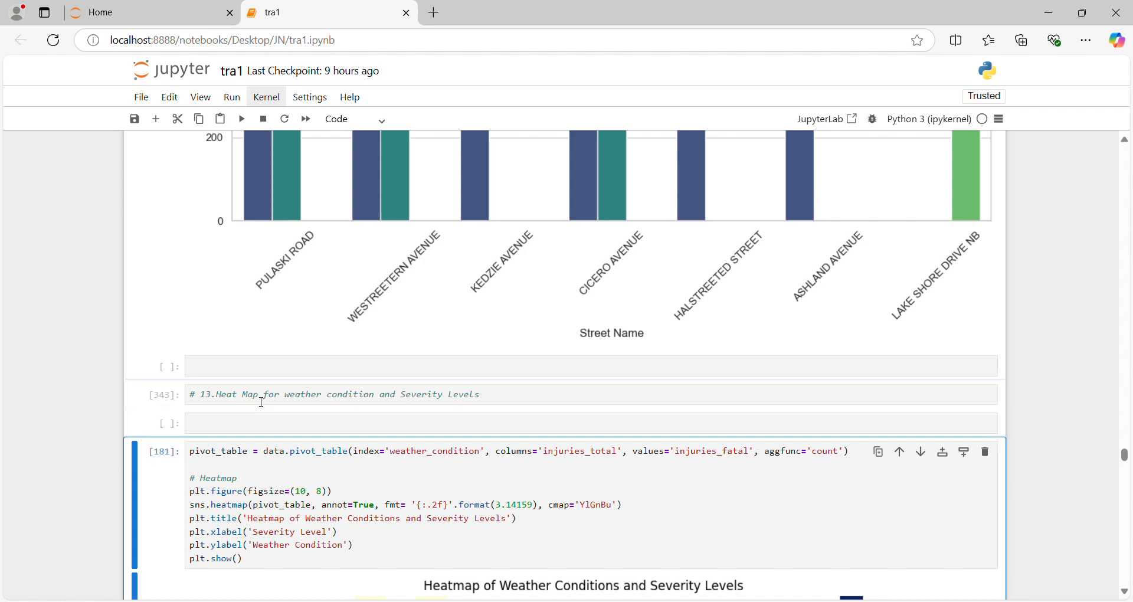
{"action": "key", "text": "shift+Return"}
{"action": "key", "text": "shift+Return"}
{"action": "key", "text": "Up"}
{"action": "key", "text": "Up"}
{"action": "key", "text": "Down"}
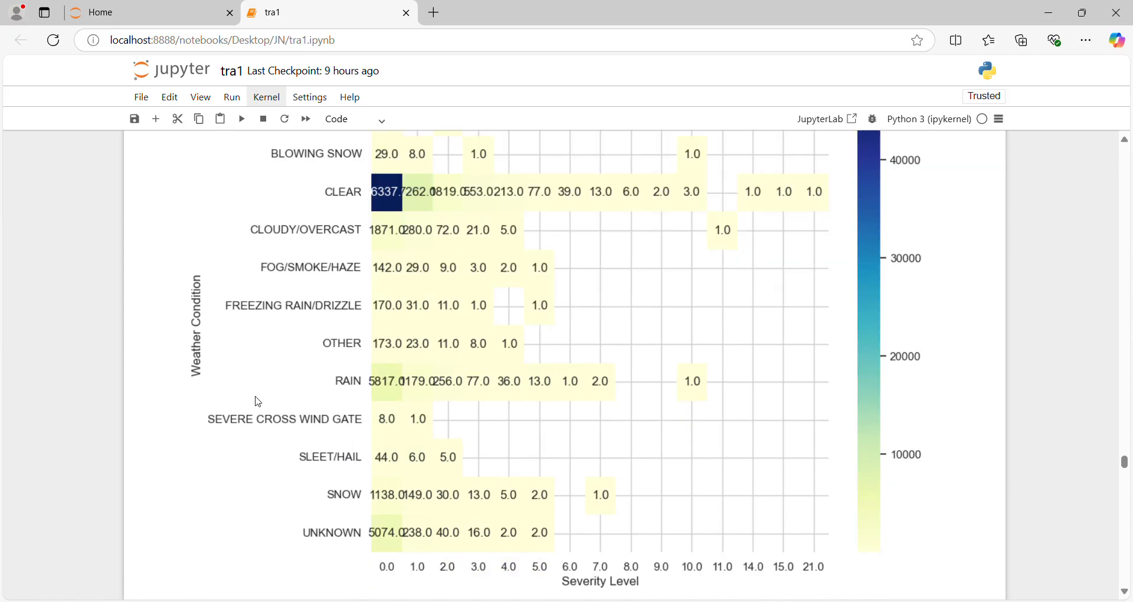
- Run the section 14 cells that build the device_condition sample data and plot the Number of Crashes by Device Condition bar chart
{"action": "key", "text": "Down"}
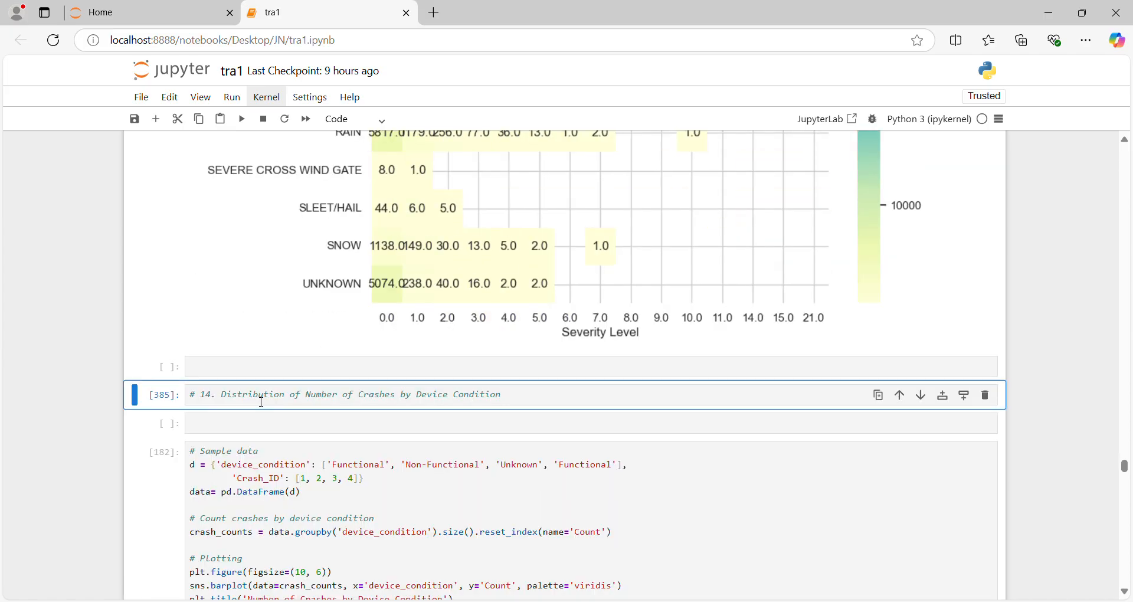
{"action": "key", "text": "shift+Return"}
{"action": "key", "text": "shift+Return"}
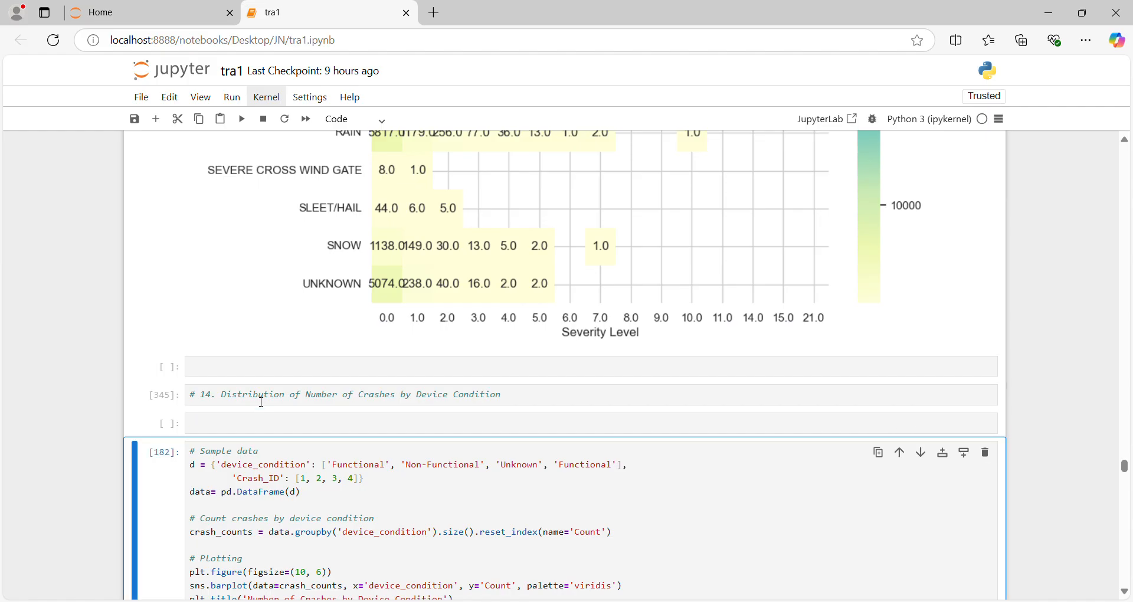
{"action": "key", "text": "shift+Return"}
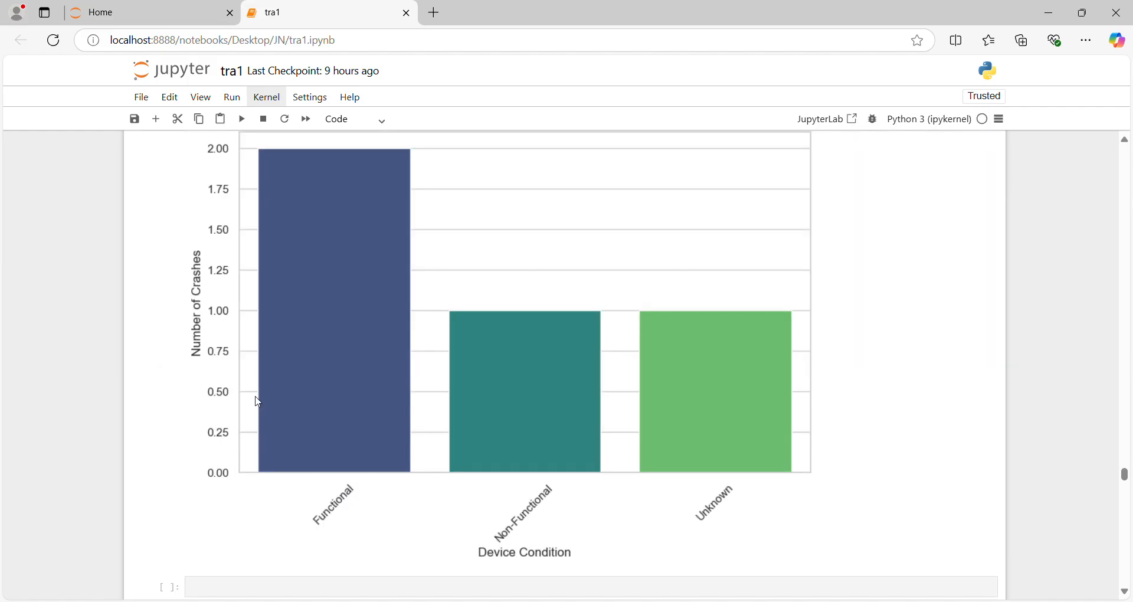
- Run the section 15 cells that group the sample alignment data and plot the Proportion of Crashes by Road Alignment pie chart
{"action": "key", "text": "shift+Return"}
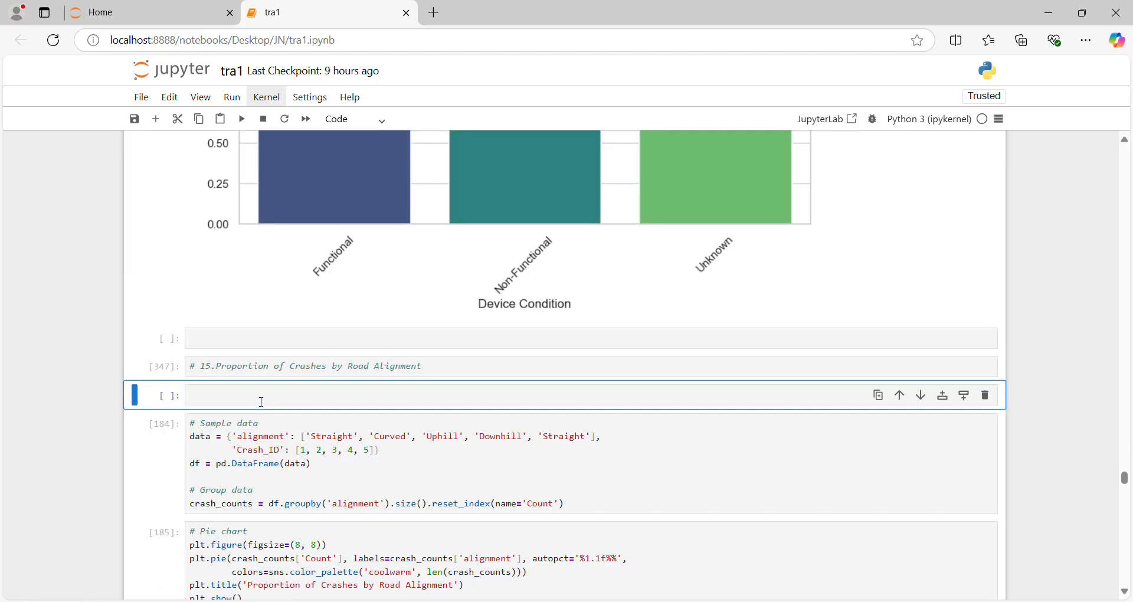
{"action": "key", "text": "Up"}
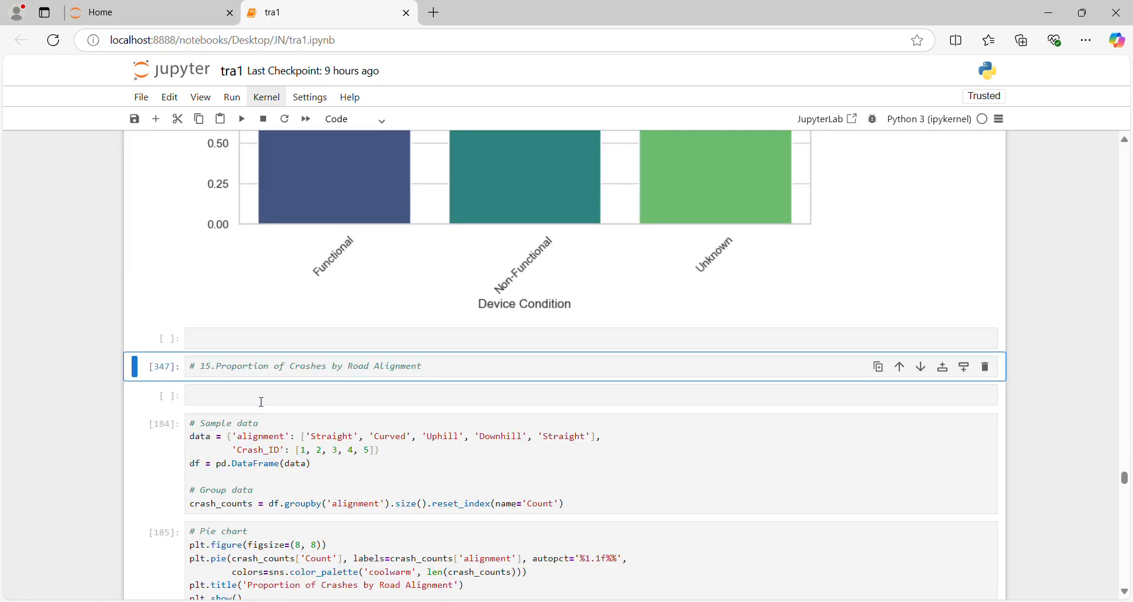
{"action": "key", "text": "shift+Return"}
{"action": "key", "text": "Down"}
{"action": "key", "text": "Down"}
{"action": "key", "text": "Down"}
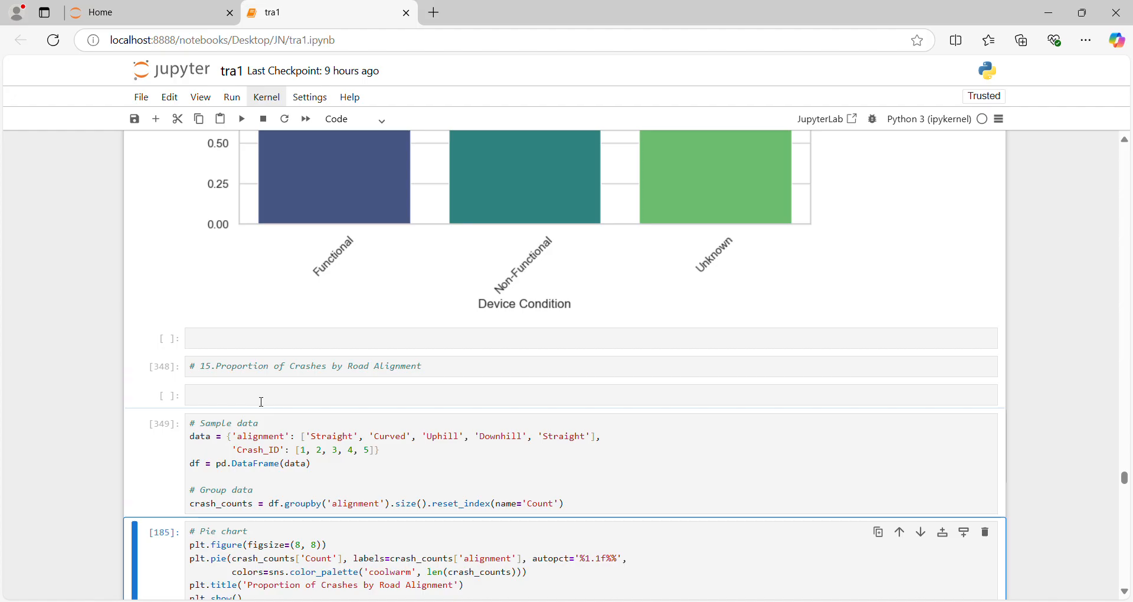
{"action": "key", "text": "Up"}
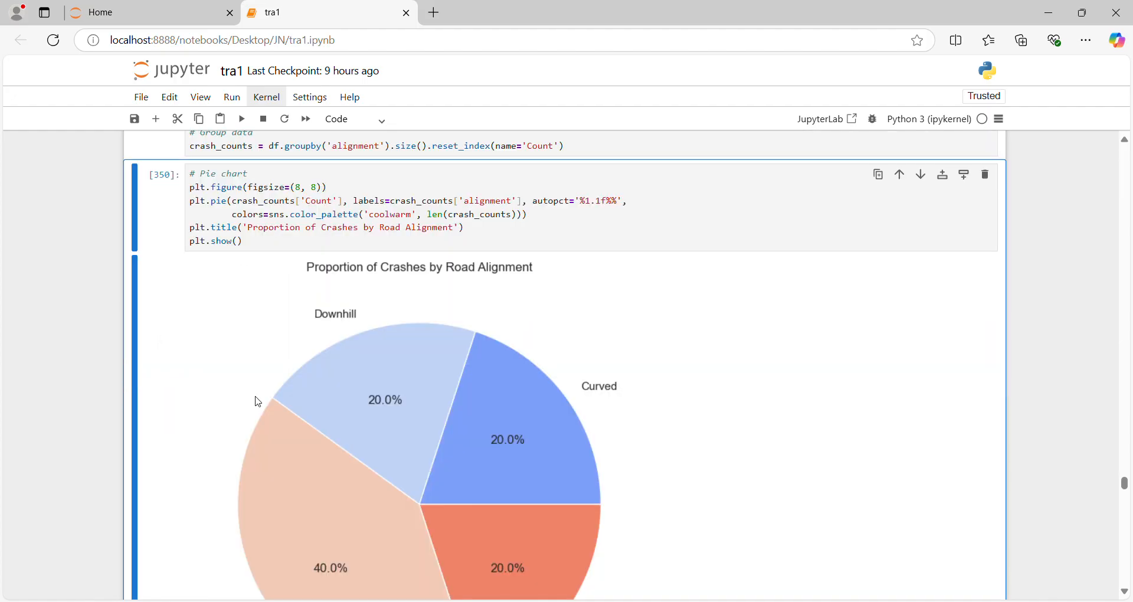
- Rerun the cells that import the libraries, ignore FutureWarning, reload tra1.csv into data and convert crash_date to datetime
{"action": "key", "text": "Down"}
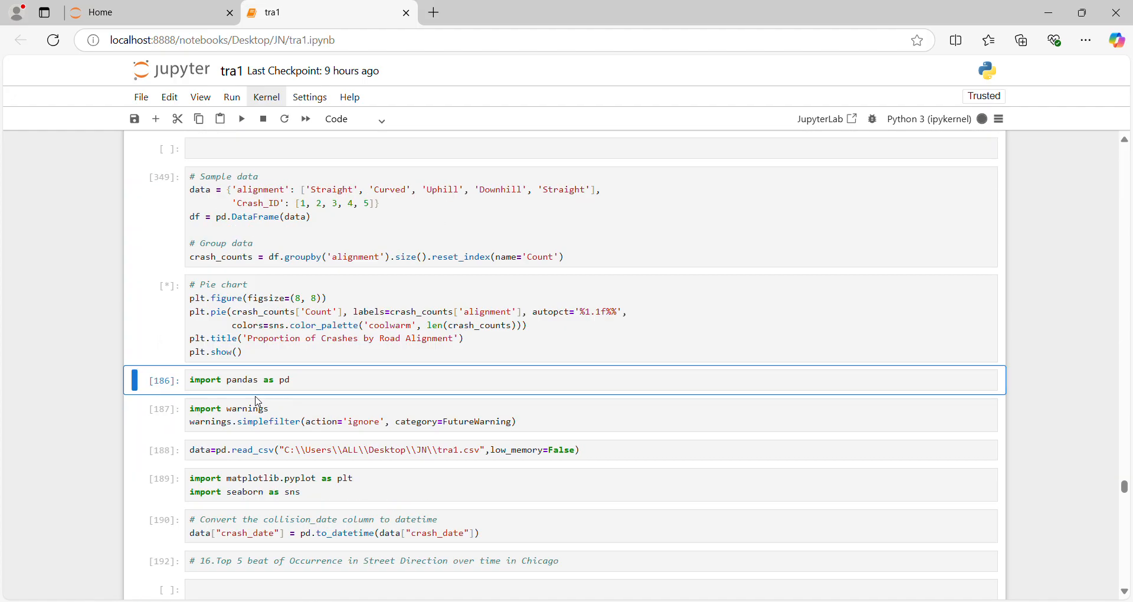
{"action": "key", "text": "shift+Return"}
{"action": "key", "text": "shift+Return"}
{"action": "key", "text": "shift+Return"}
{"action": "key", "text": "shift+Return"}
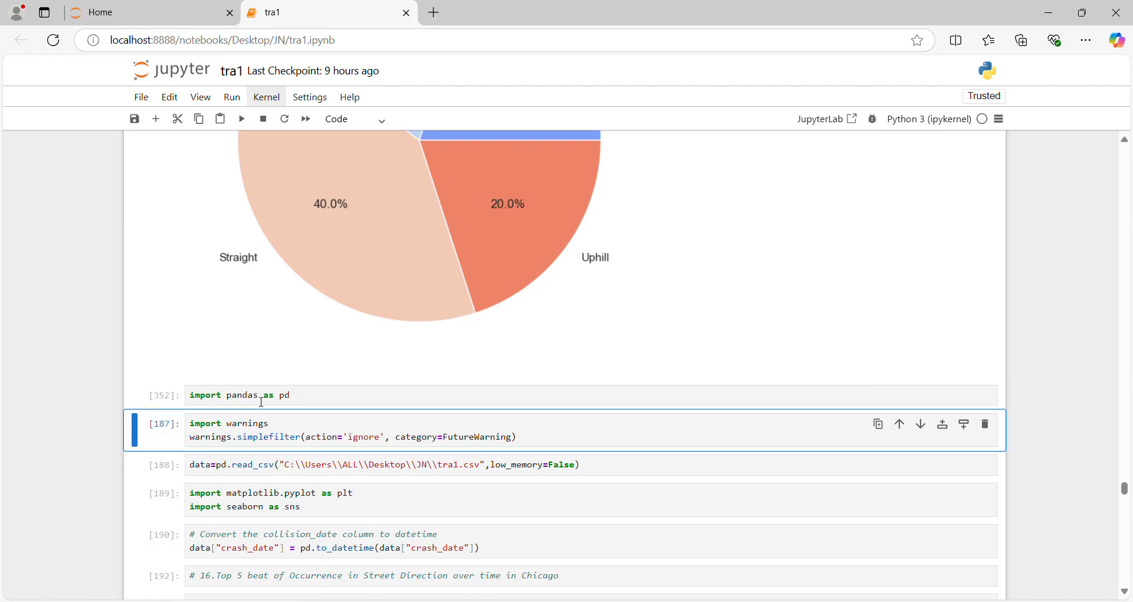
{"action": "key", "text": "shift+Return"}
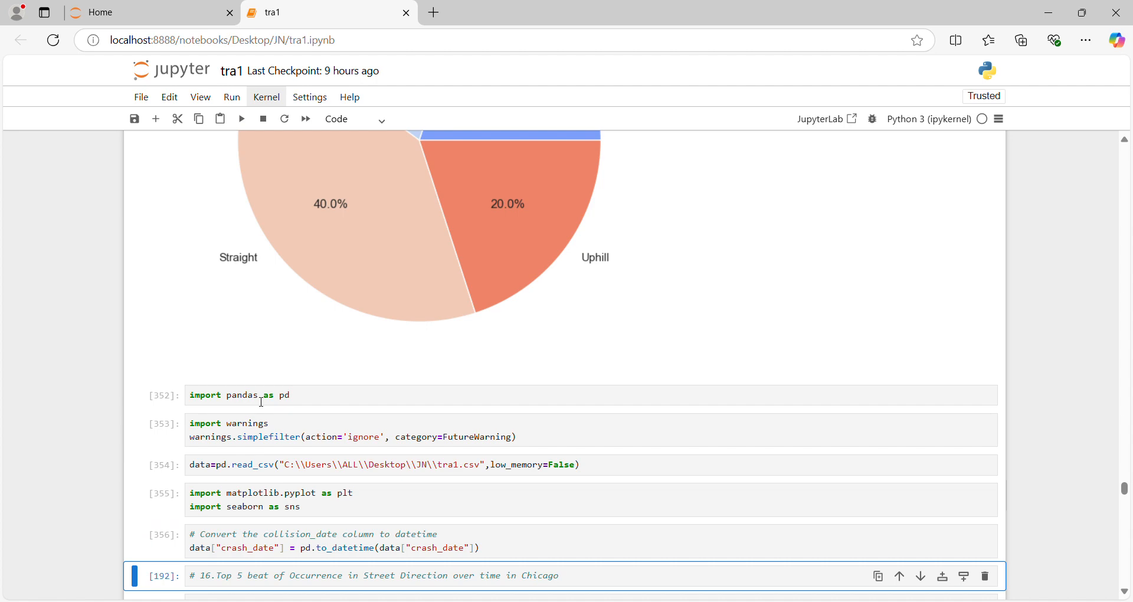
- Run the section 16 cells that group monthly collisions by beat and street direction and plot the top 5 beats over time
{"action": "key", "text": "shift+Return"}
{"action": "key", "text": "shift+Return"}
{"action": "key", "text": "shift+Return"}
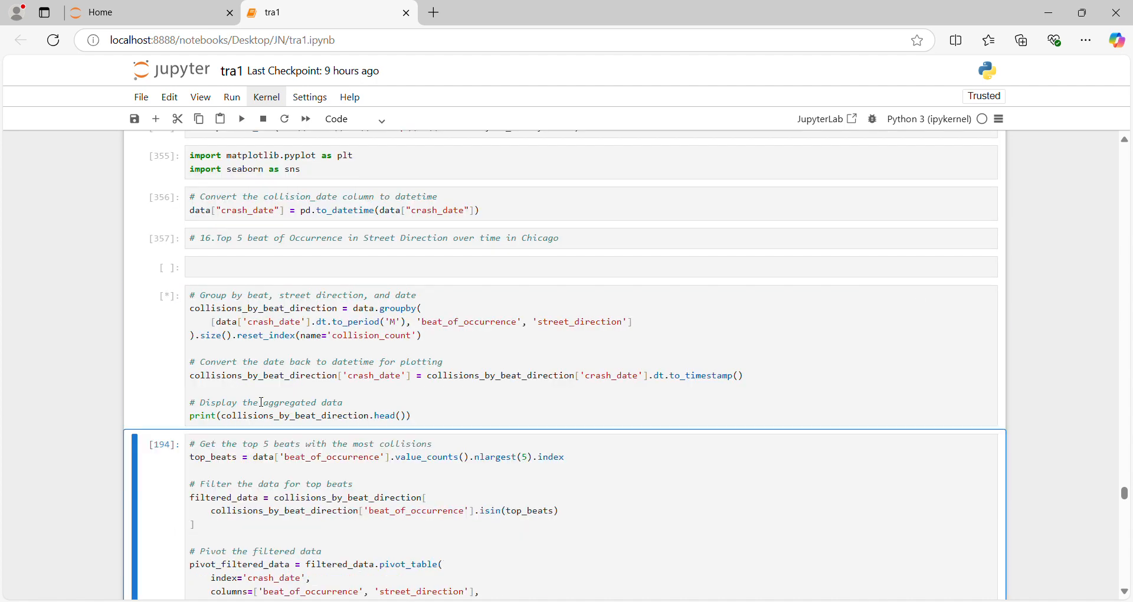
{"action": "key", "text": "shift+Return"}
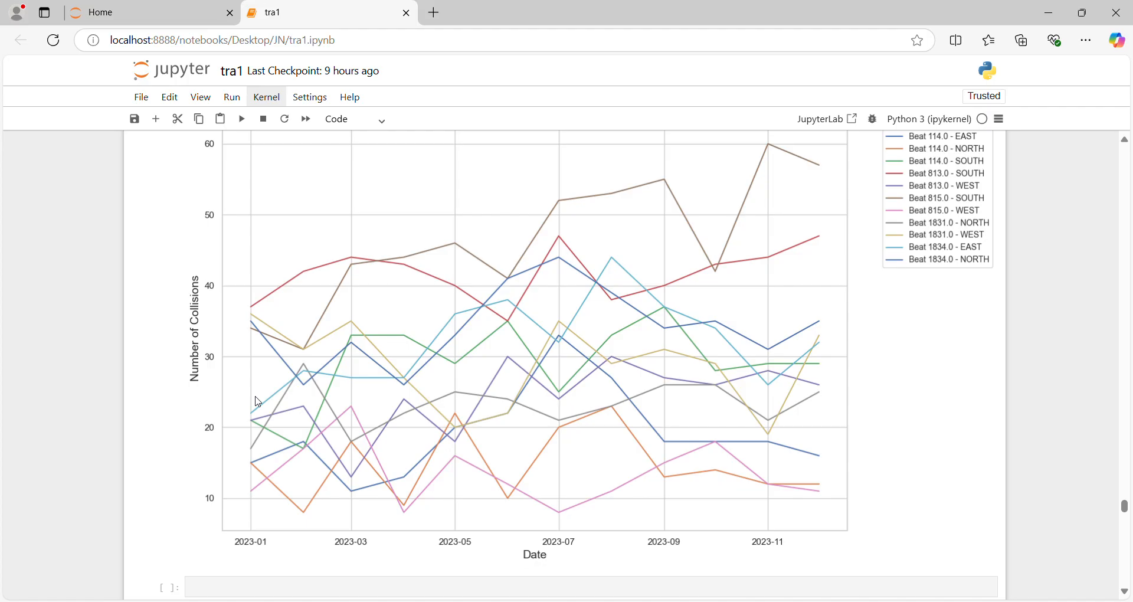
- Run the section 17 cells that count sec_contributory_cause values and plot the Top 10 Secondary Contributory Causes of Chicago Traffic Collisions bar chart
{"action": "scroll", "coordinate": [258, 402], "scroll_direction": "down", "scroll_amount": 4}
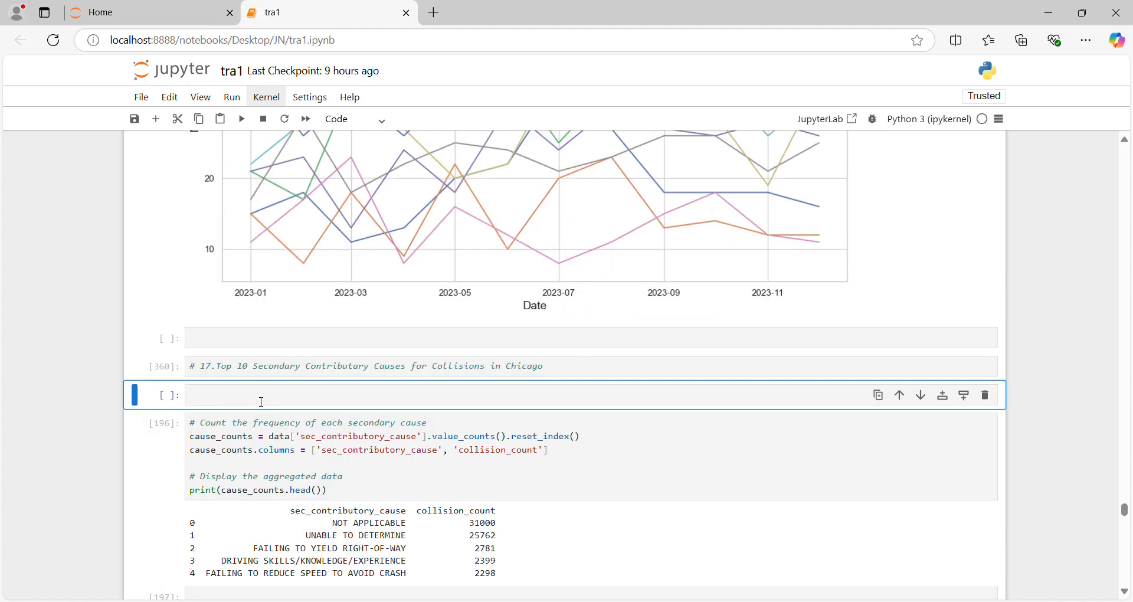
{"action": "key", "text": "Down"}
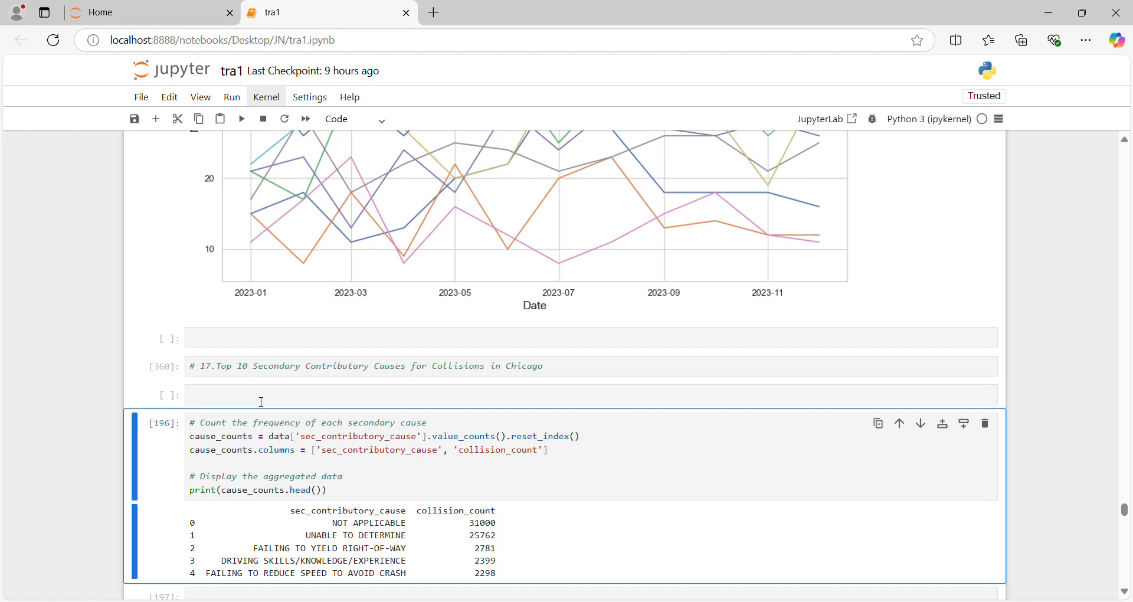
{"action": "scroll", "coordinate": [262, 402], "scroll_direction": "down", "scroll_amount": 5}
{"action": "scroll", "coordinate": [259, 402], "scroll_direction": "down", "scroll_amount": 3}
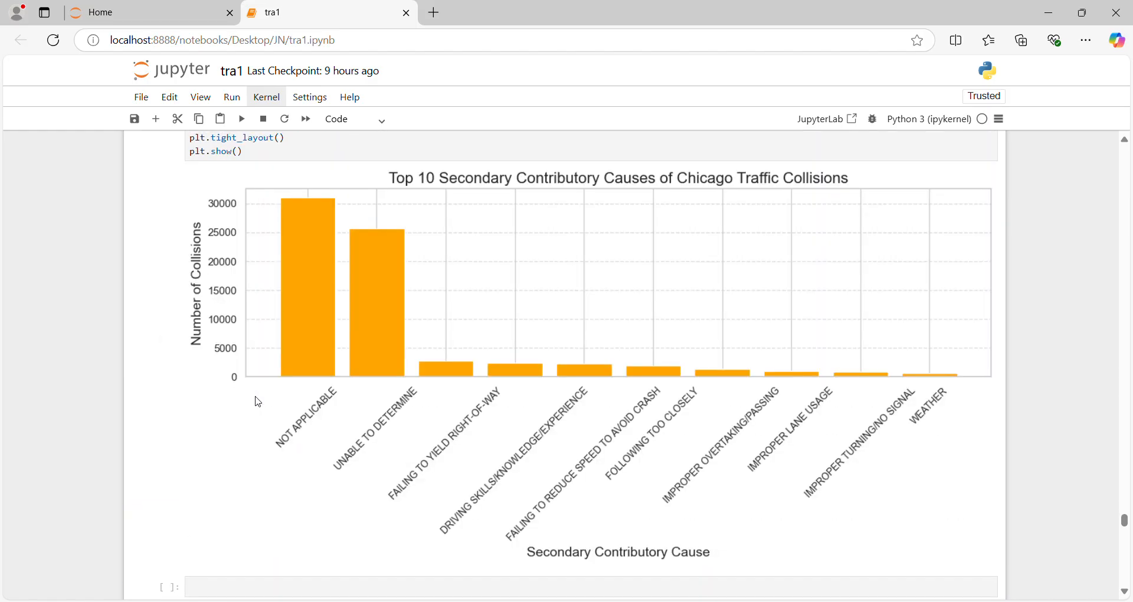
- Run the section 18 cells that count report_type values and plot the Distribution of Chicago Traffic Collisions by Report Type chart
{"action": "scroll", "coordinate": [259, 402], "scroll_direction": "down", "scroll_amount": 4}
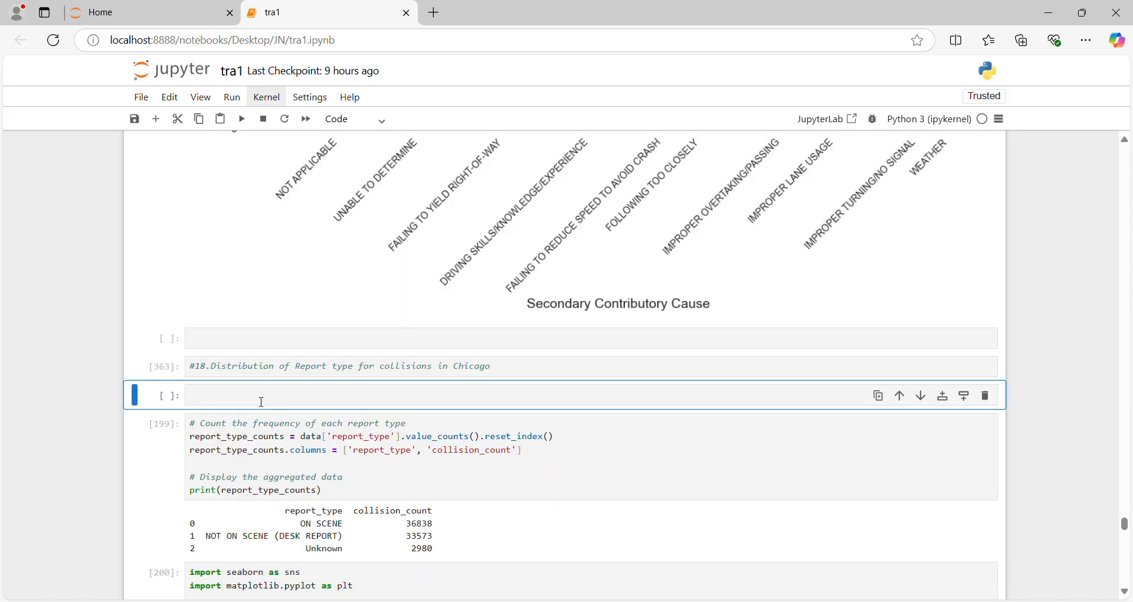
{"action": "key", "text": "Up"}
{"action": "key", "text": "Down"}
{"action": "key", "text": "shift+Return"}
{"action": "key", "text": "shift+Return"}
{"action": "key", "text": "shift+Return"}
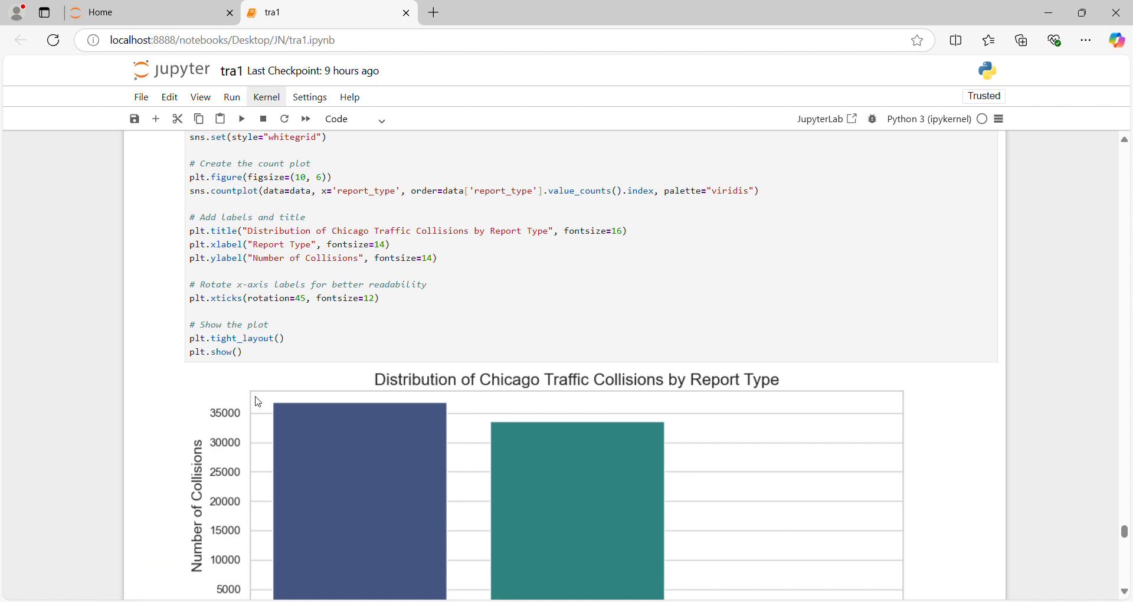
{"action": "scroll", "coordinate": [259, 403], "scroll_direction": "down", "scroll_amount": 8}
{"action": "left_click", "coordinate": [262, 403]}
{"action": "key", "text": "Up"}
{"action": "key", "text": "Up"}
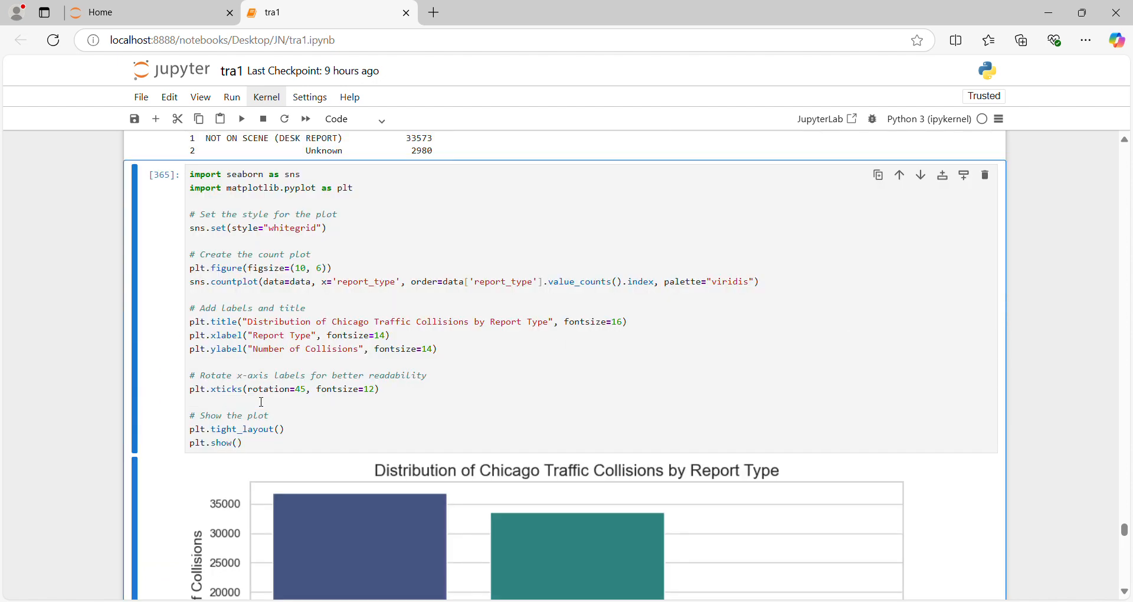
{"action": "scroll", "coordinate": [261, 402], "scroll_direction": "down", "scroll_amount": 5}
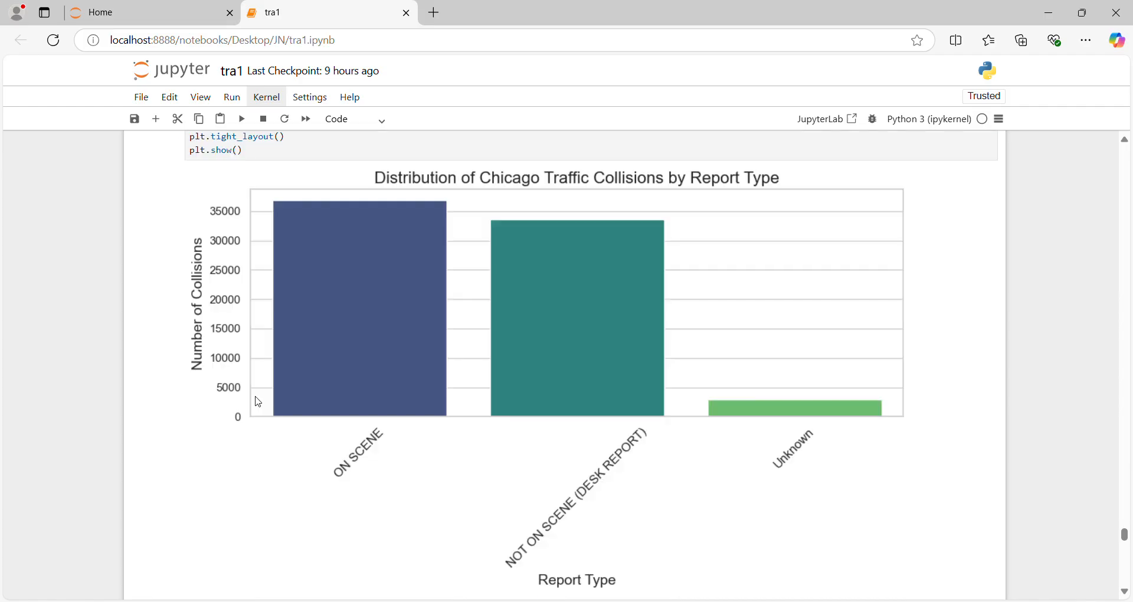
- Run the section 19 cells that filter crashes in dark and wet conditions and plot their distribution by hour as a histogram
{"action": "scroll", "coordinate": [259, 403], "scroll_direction": "down", "scroll_amount": 4}
{"action": "left_click", "coordinate": [261, 403]}
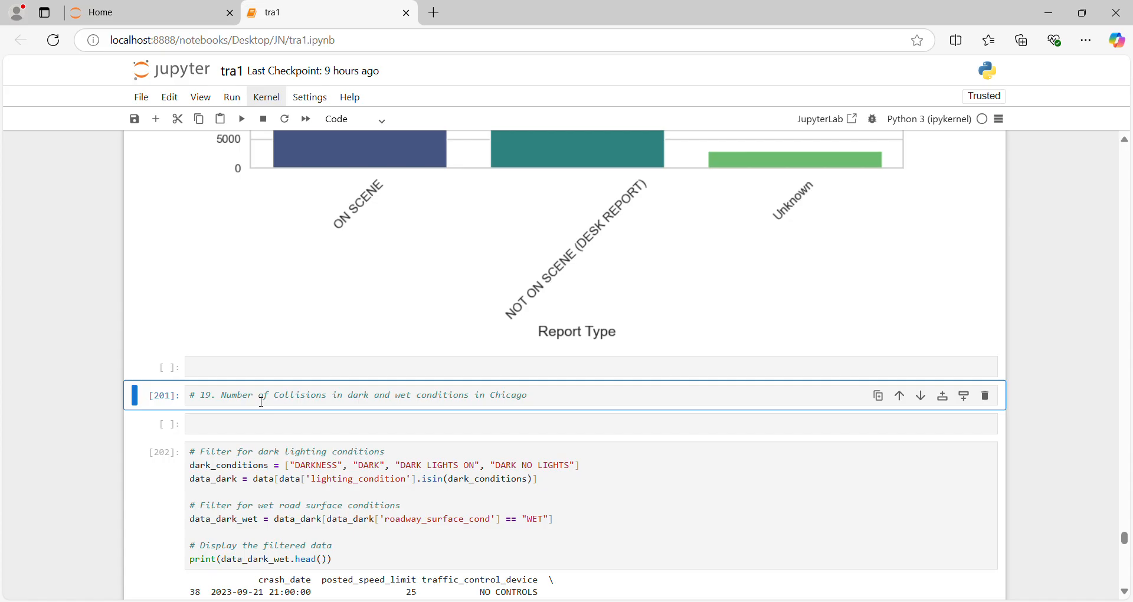
{"action": "key", "text": "shift+Return"}
{"action": "key", "text": "shift+Return"}
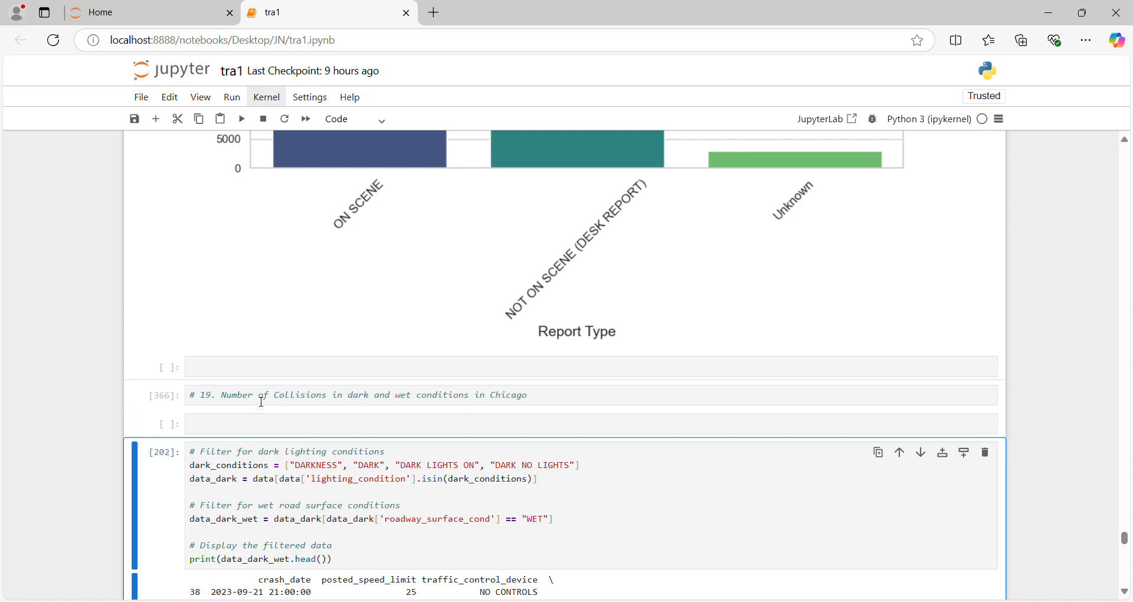
{"action": "scroll", "coordinate": [262, 403], "scroll_direction": "down", "scroll_amount": 15}
{"action": "scroll", "coordinate": [260, 403], "scroll_direction": "up", "scroll_amount": 1}
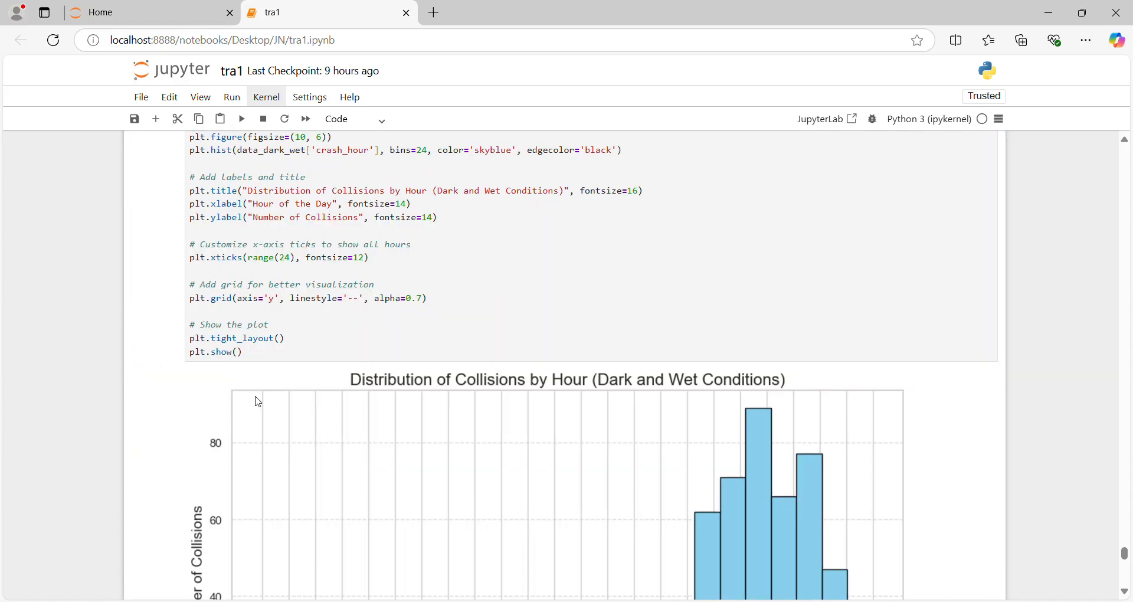
{"action": "scroll", "coordinate": [259, 403], "scroll_direction": "down", "scroll_amount": 4}
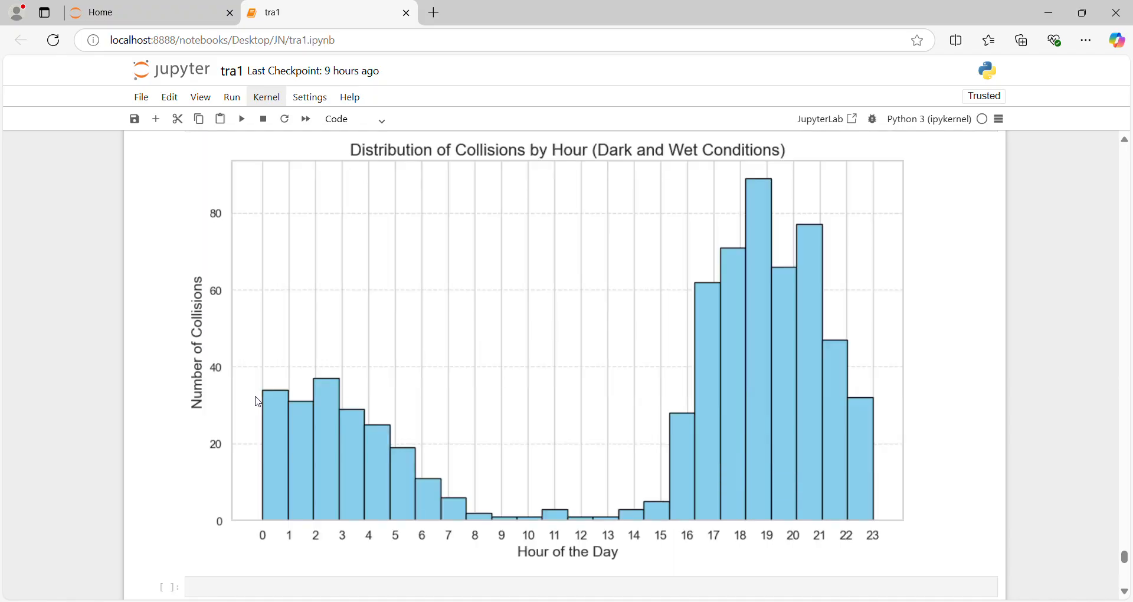
- Run the section 20 cells that aggregate collisions and average injuries by posted speed limit and plot collisions for 20-50 mph
{"action": "scroll", "coordinate": [260, 403], "scroll_direction": "down", "scroll_amount": 4}
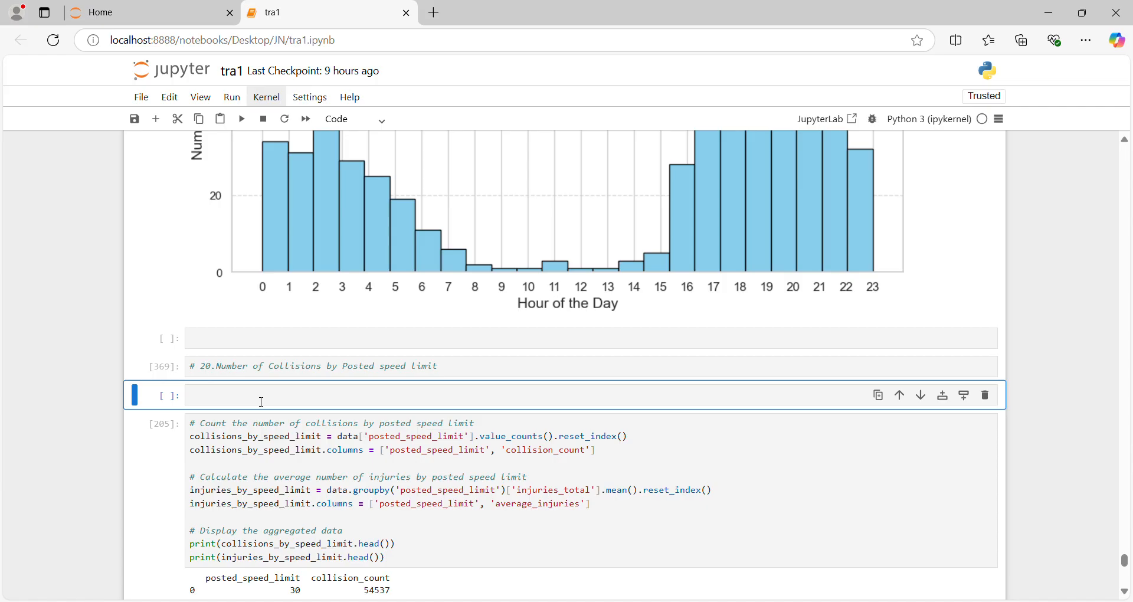
{"action": "key", "text": "shift+Return"}
{"action": "key", "text": "shift+Return"}
{"action": "key", "text": "shift+Return"}
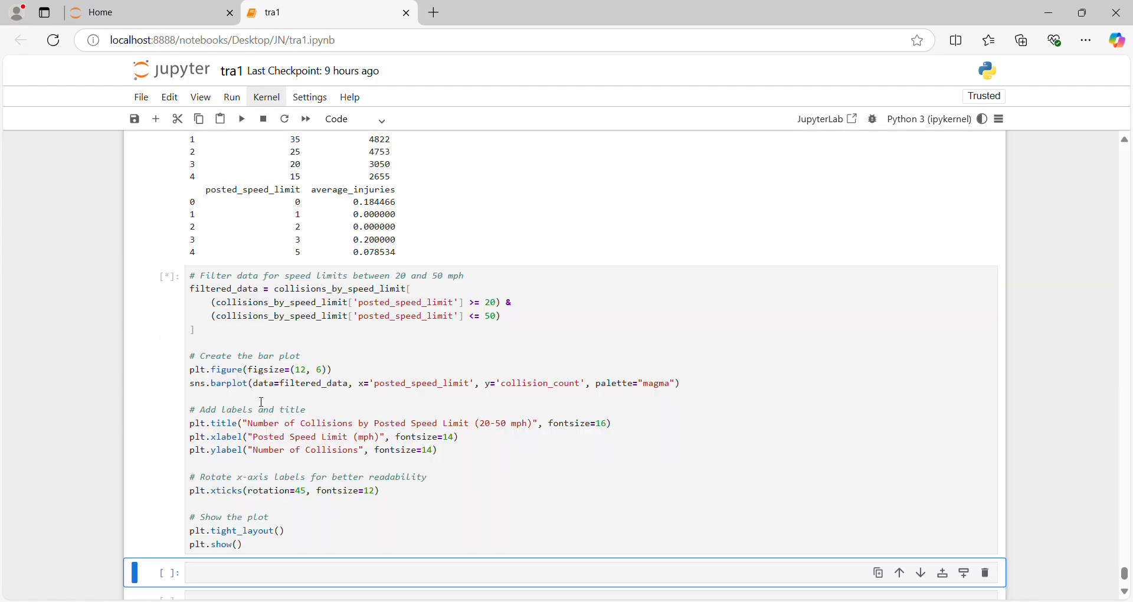